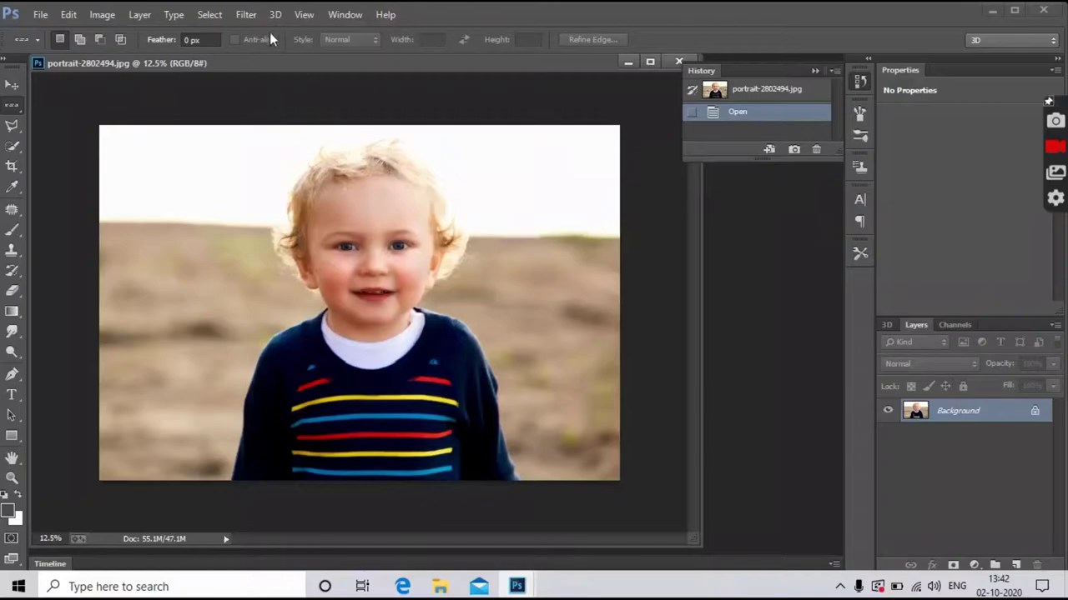
Open the Liquify filter and set the Forward Warp brush size to 1660
click(253, 20)
click(292, 138)
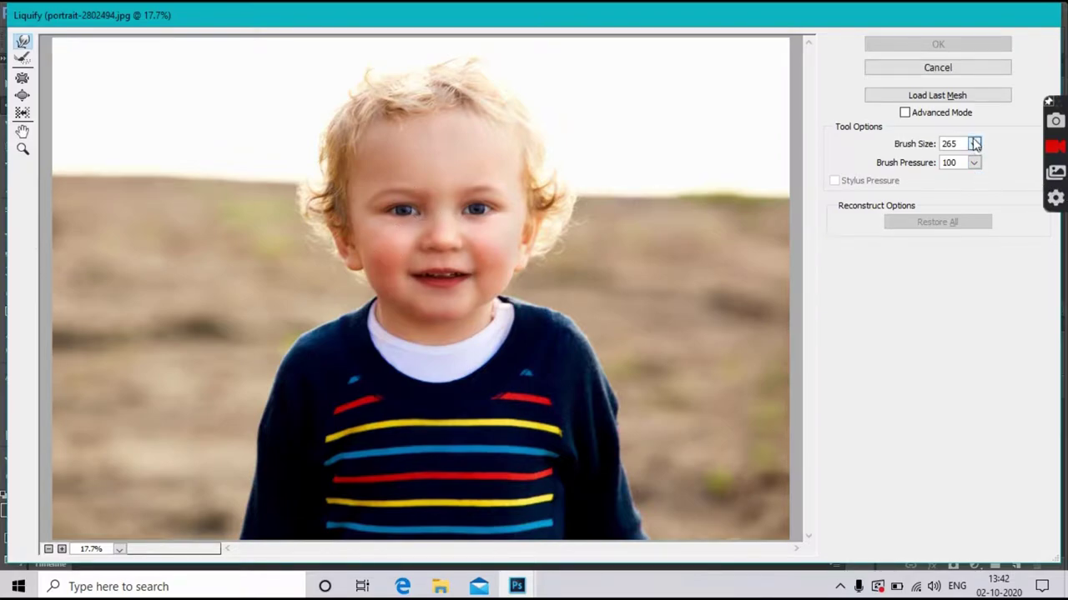
click(974, 144)
drag(934, 166, 935, 166)
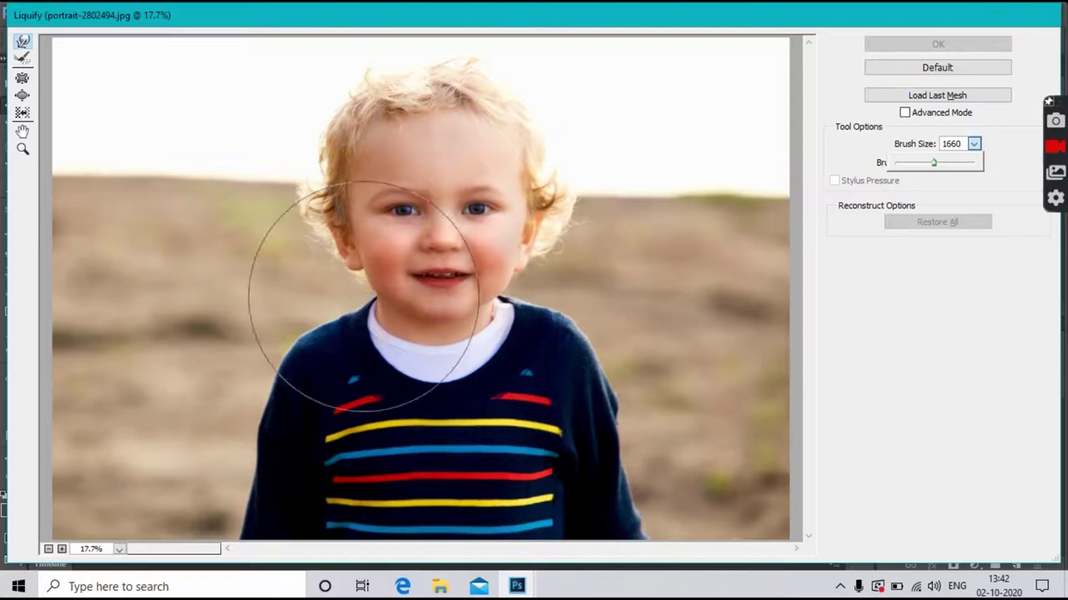
Push the child's forehead and hair upward into a taller dome
scroll(564, 229, up, 1)
scroll(483, 284, up, 1)
drag(467, 267, 364, 223)
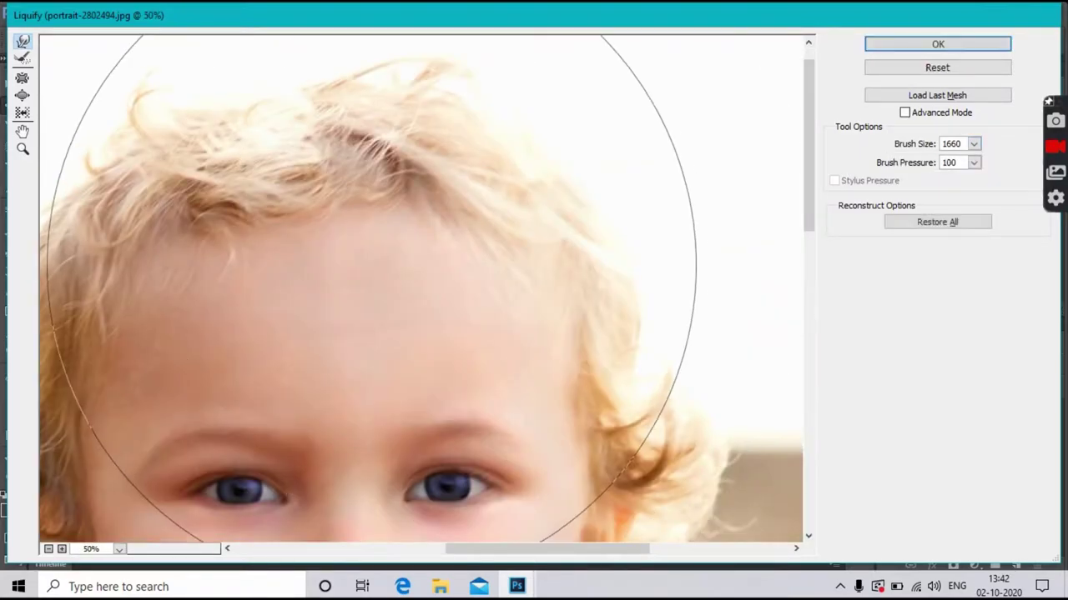
mouse_move(448, 233)
mouse_down()
mouse_move(327, 219)
mouse_move(451, 216)
mouse_up()
Zoom the preview out to 33.3% and shrink the warp brush to 367
click(48, 549)
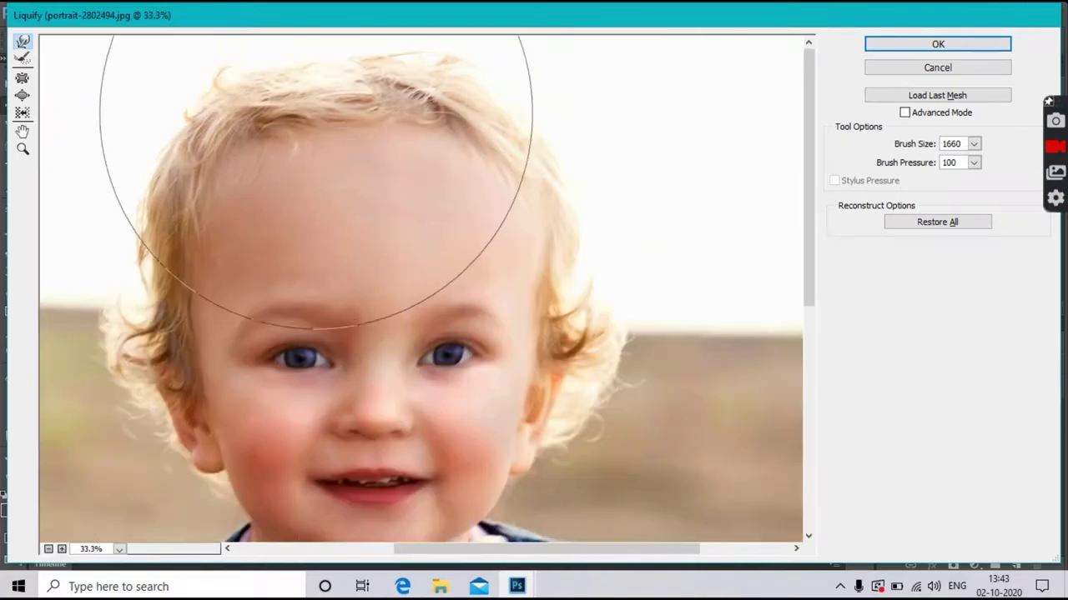
scroll(330, 448, down, 3)
scroll(330, 448, up, 5)
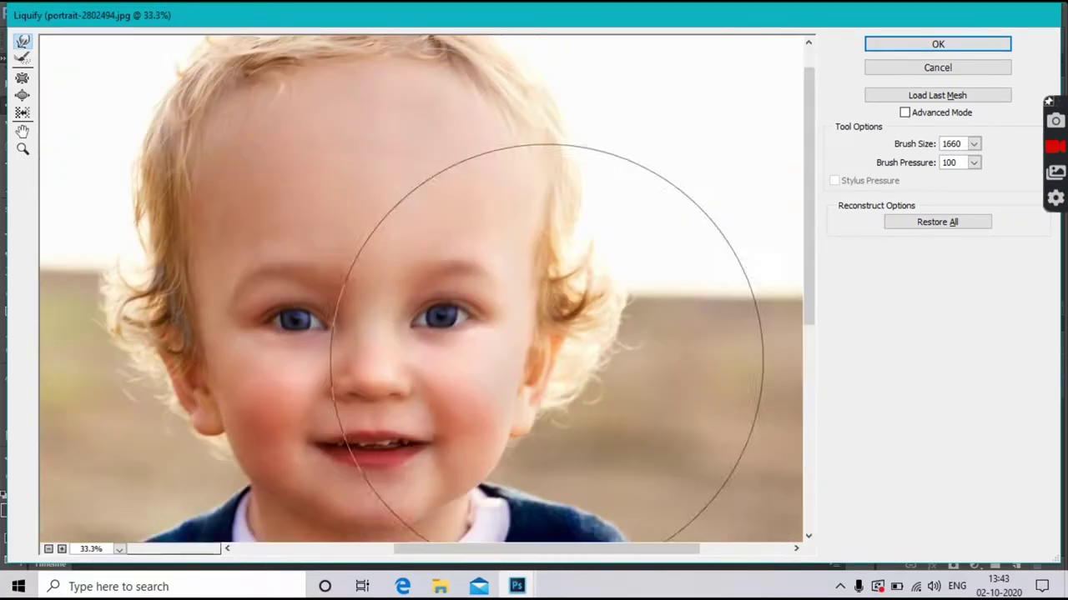
click(973, 145)
drag(933, 162, 923, 163)
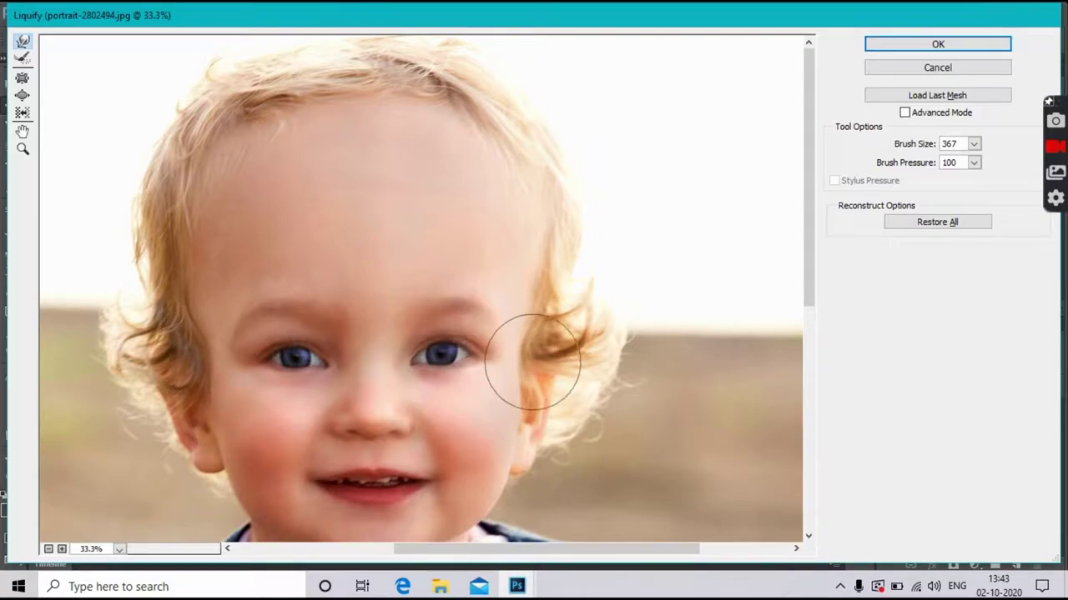
click(48, 549)
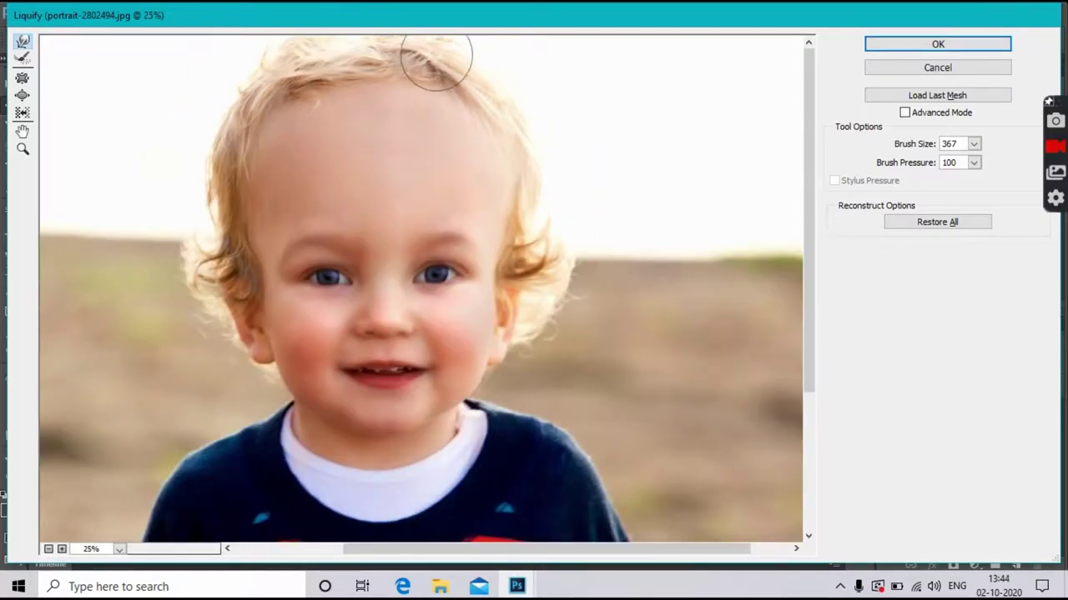
Use a larger, softer warp brush to pull the chin and jaw down over the collar
scroll(442, 167, down, 2)
click(973, 163)
drag(974, 144, 931, 181)
mouse_move(429, 322)
mouse_down()
mouse_move(382, 358)
mouse_move(386, 381)
mouse_up()
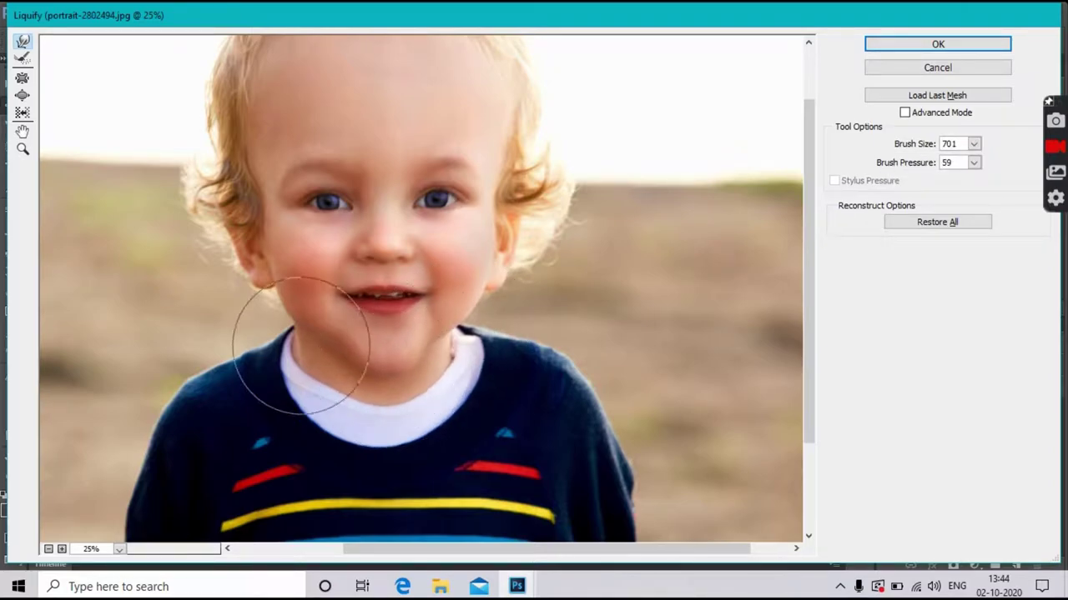
Shrink the brush to 296, zoom to 50%, and reshape the right jaw line
drag(974, 143, 917, 178)
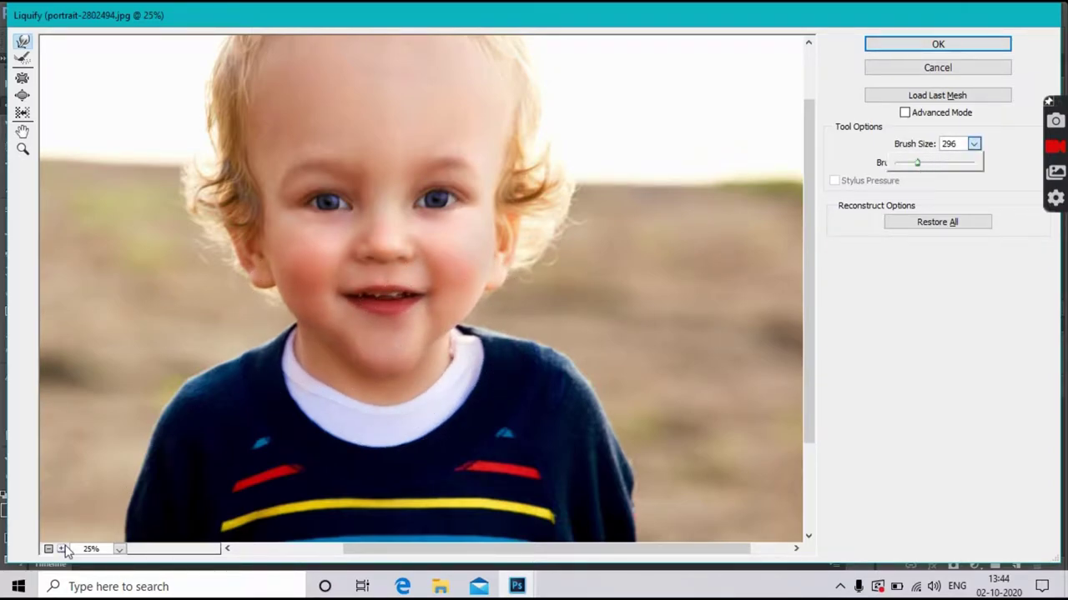
click(62, 549)
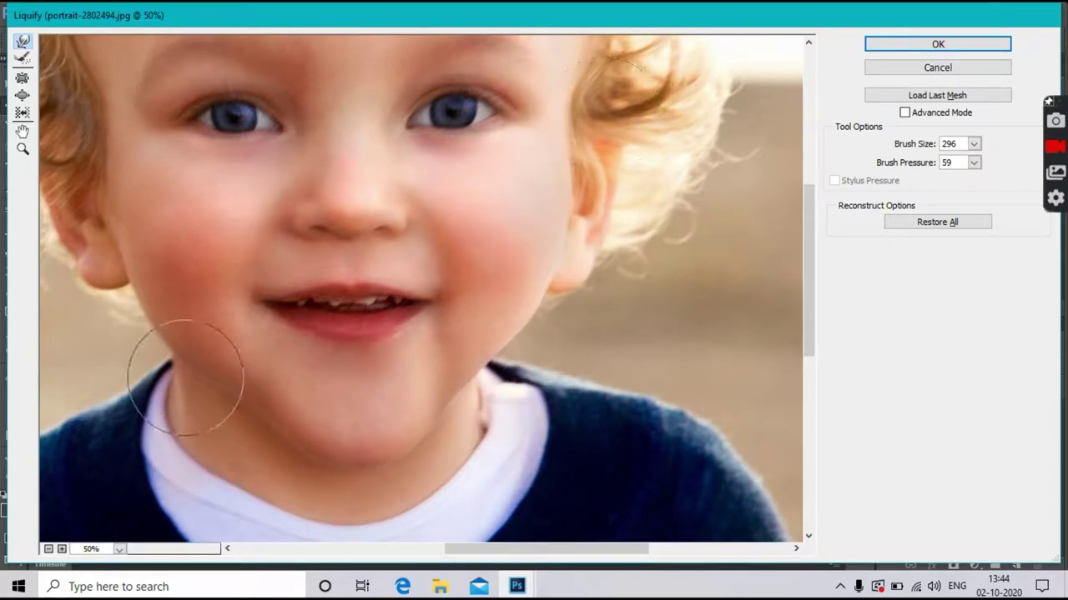
drag(489, 358, 508, 353)
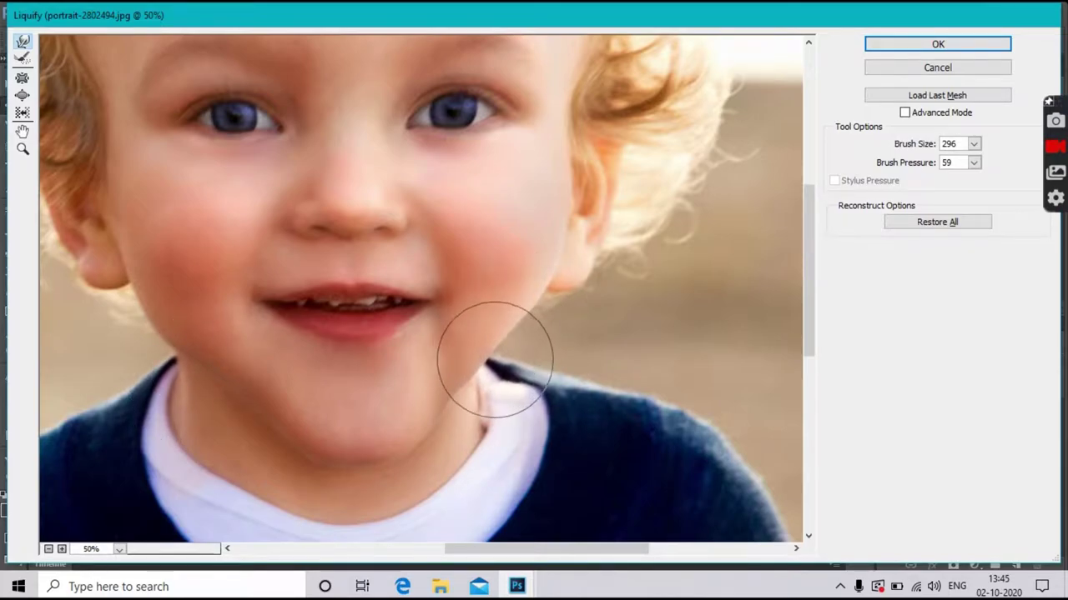
scroll(428, 465, up, 6)
scroll(448, 417, down, 3)
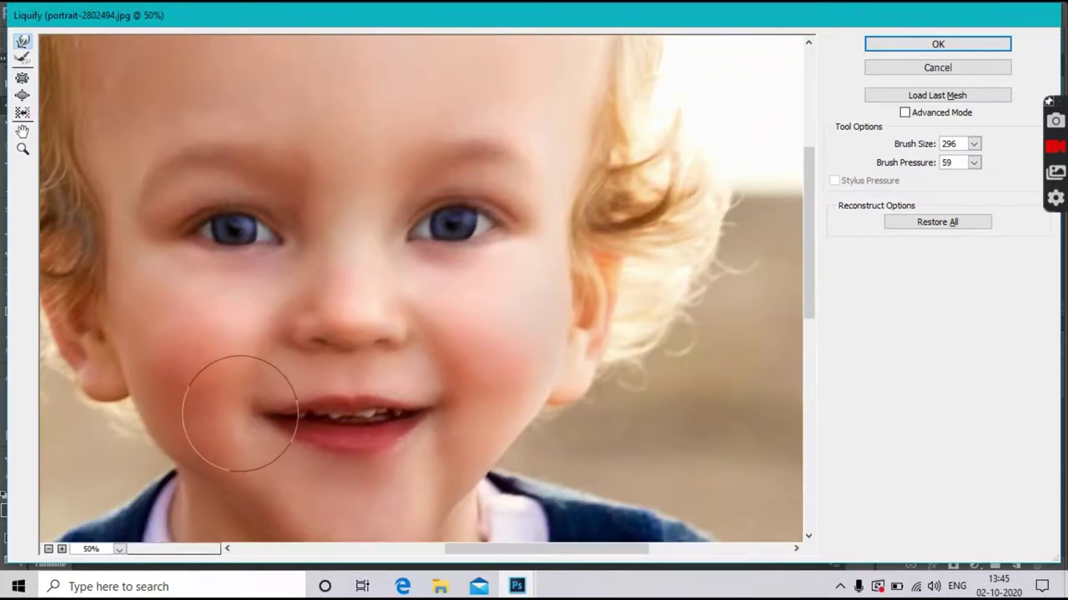
Stretch both mouth corners up and outward with a 367 brush, and reshape under the nose
drag(448, 425, 251, 405)
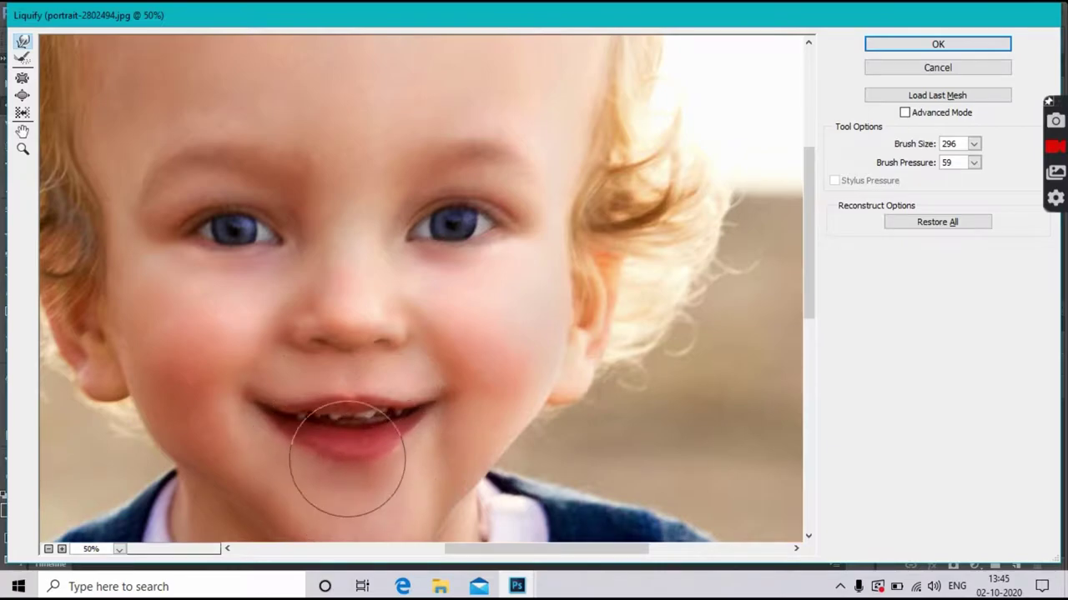
click(973, 143)
drag(923, 162, 928, 165)
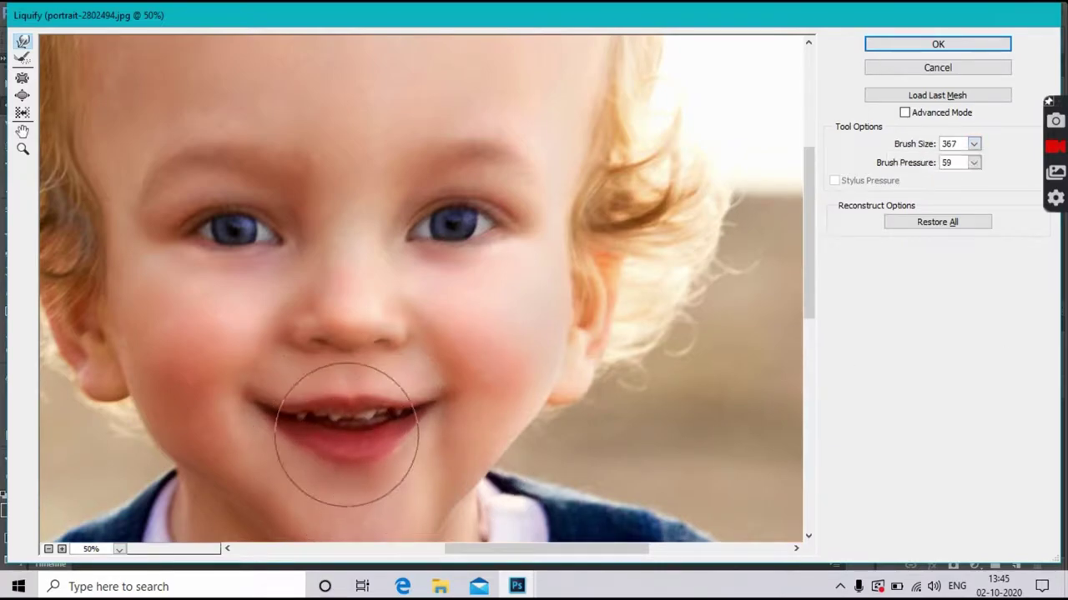
drag(374, 436, 453, 392)
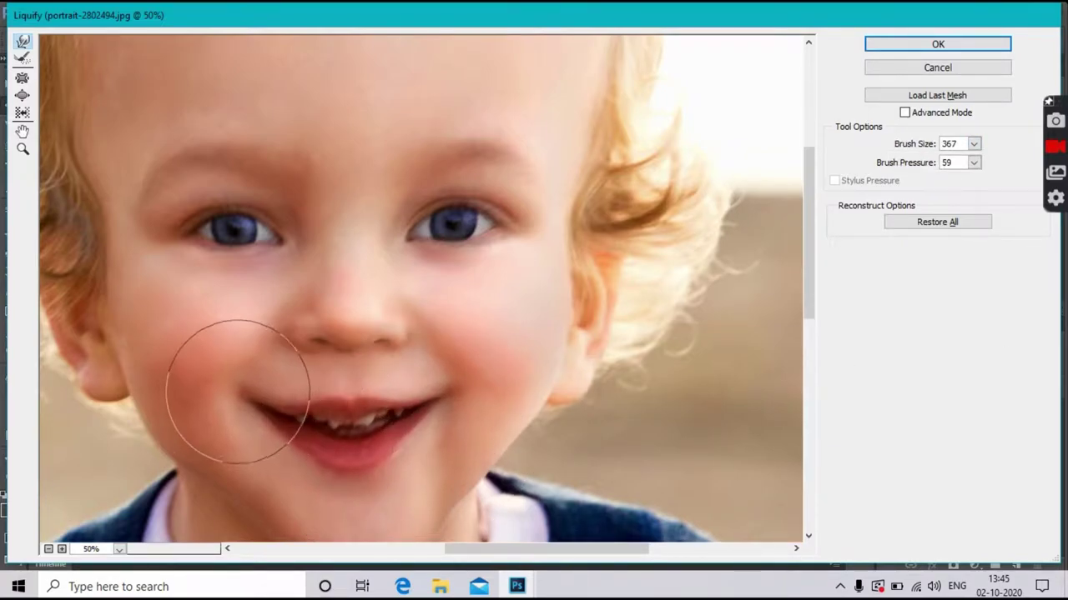
drag(341, 326, 381, 310)
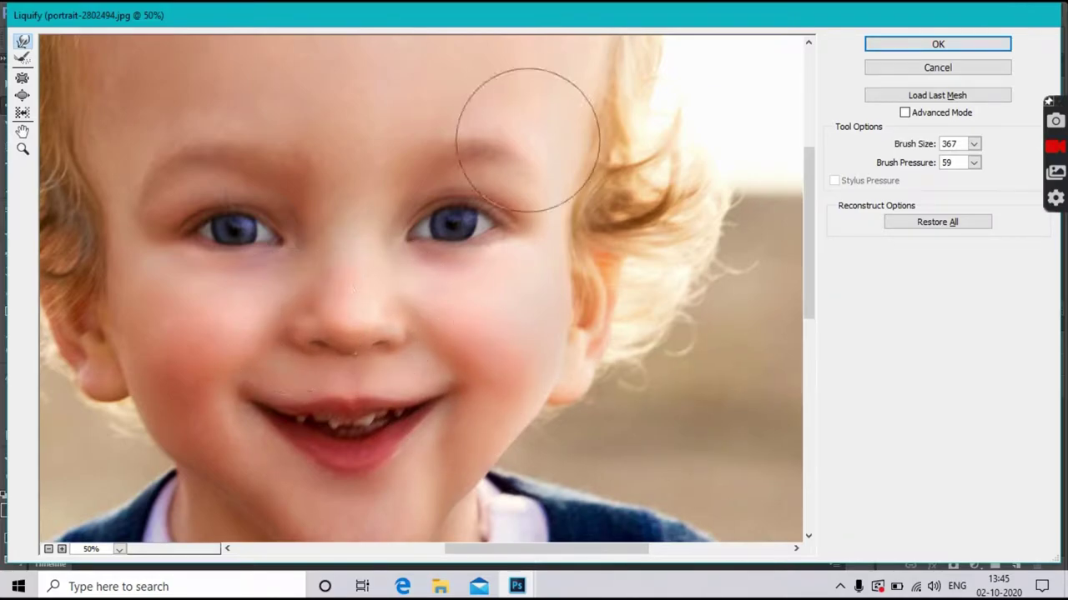
Warp the area around the right eye and apply the Liquify edit
drag(412, 191, 476, 262)
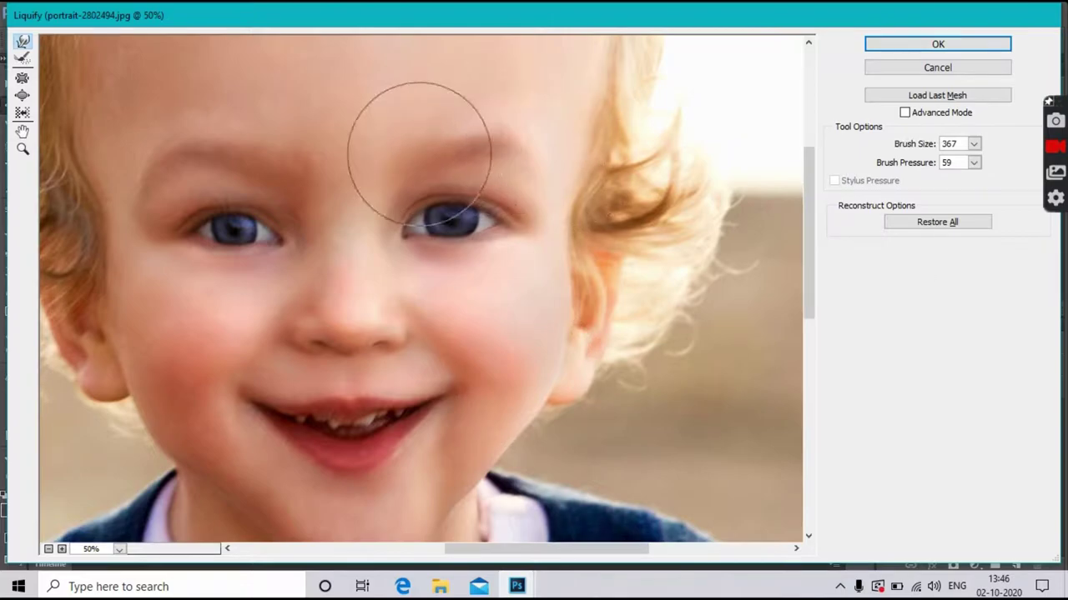
scroll(508, 251, down, 3)
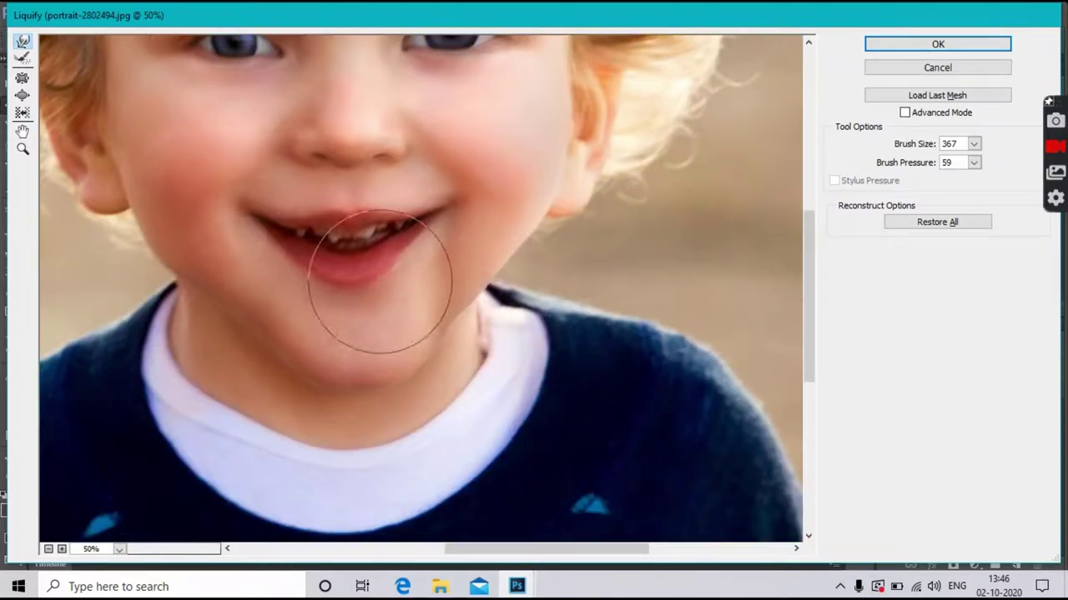
key(Return)
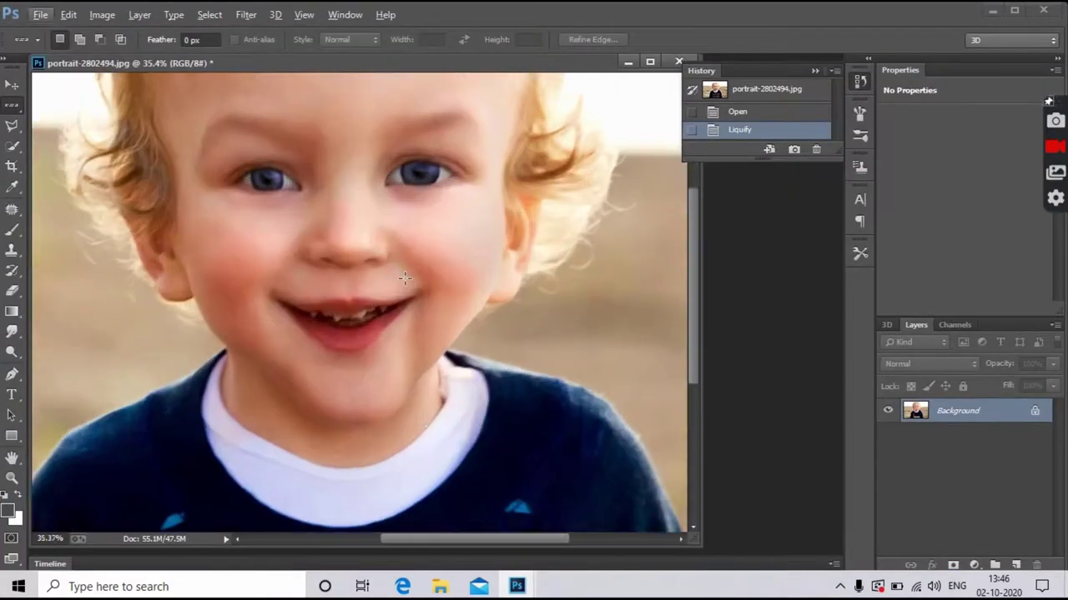
Reopen Liquify, warp the right jaw and cheek again, and apply the second pass
scroll(403, 278, down, 5)
scroll(417, 279, up, 1)
scroll(440, 281, up, 3)
scroll(440, 311, down, 4)
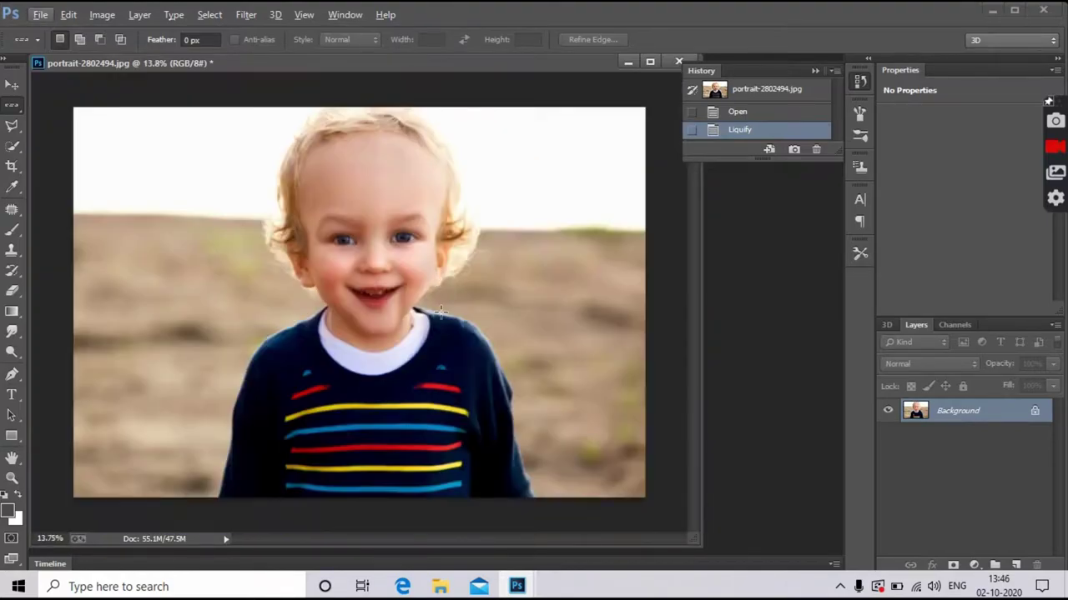
key(ctrl+shift+x)
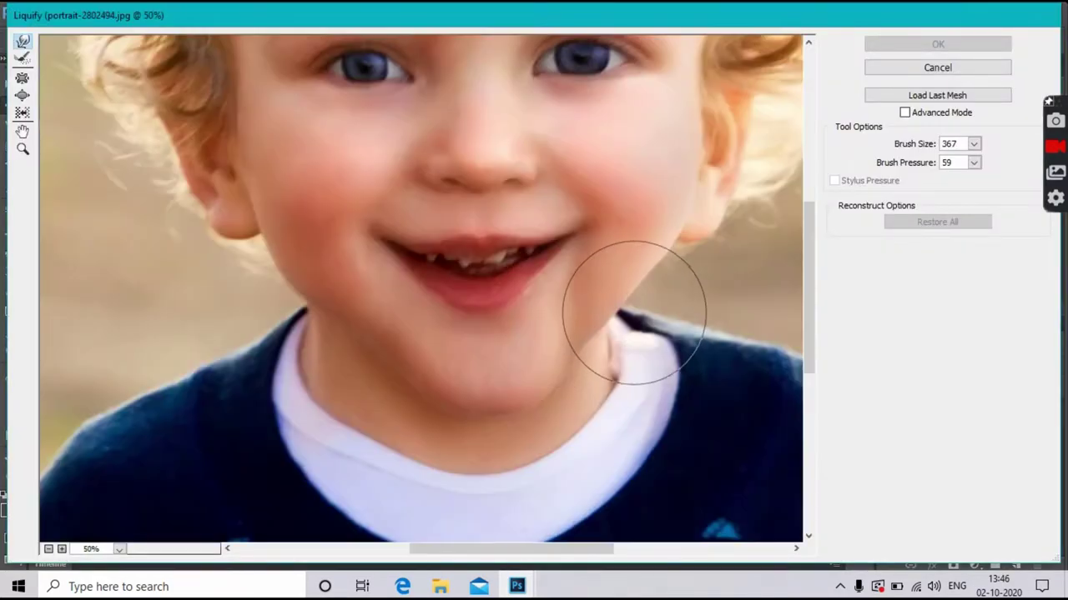
drag(634, 313, 476, 409)
scroll(553, 420, up, 3)
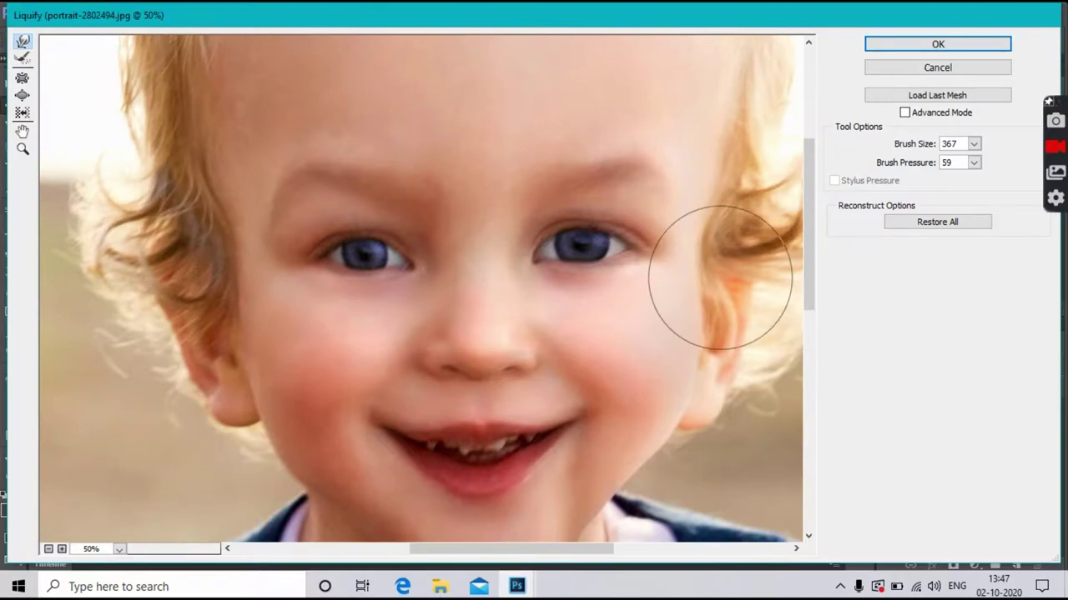
scroll(734, 280, up, 4)
scroll(667, 179, down, 3)
scroll(587, 358, down, 1)
scroll(584, 364, down, 3)
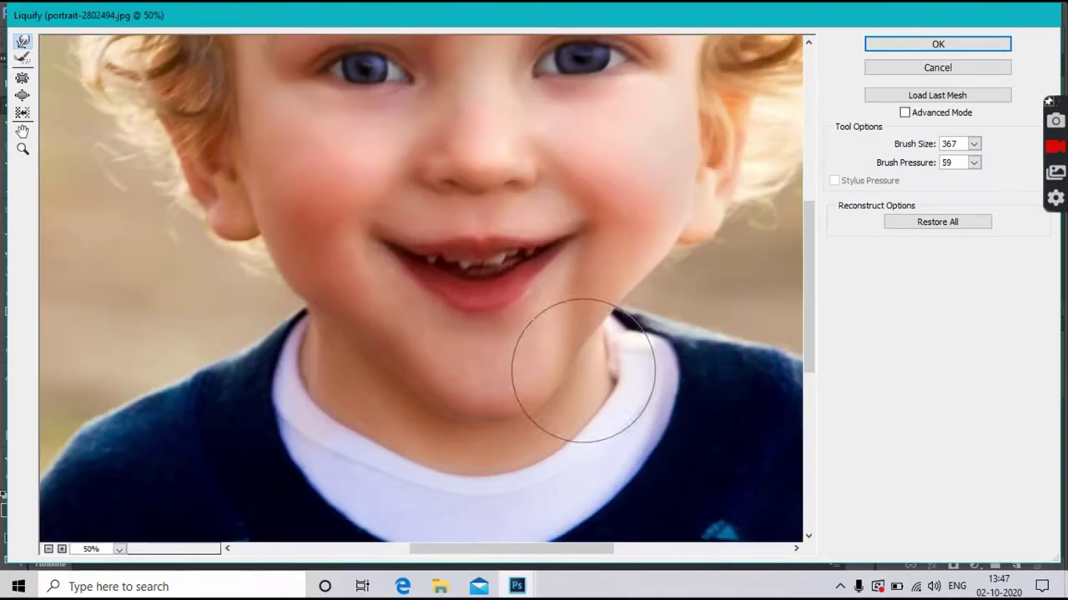
click(951, 44)
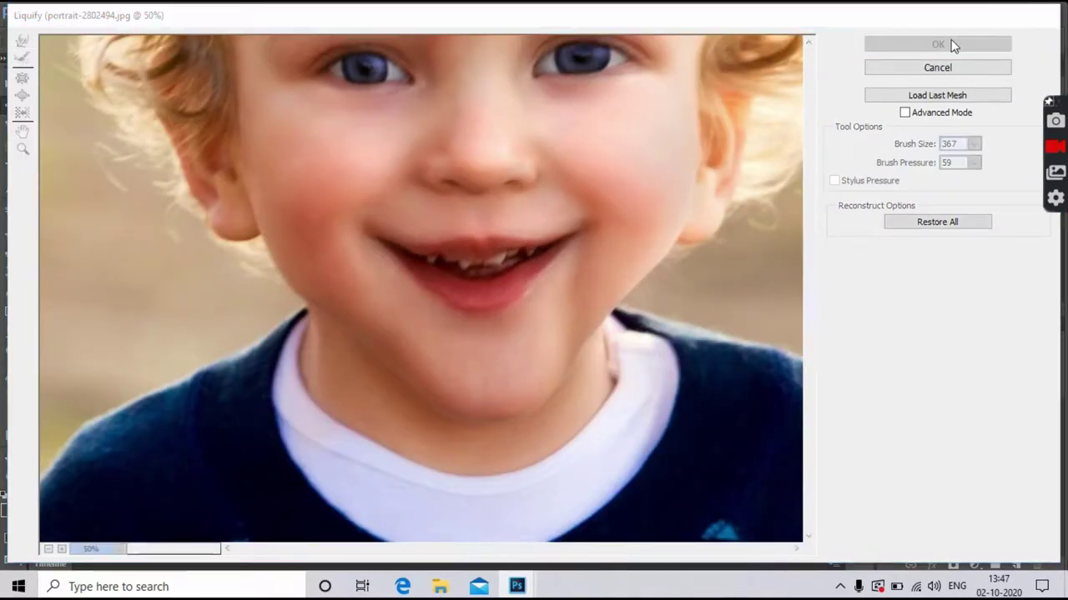
Try a Black & White adjustment layer with an inverted mask, then remove it
key(ctrl+plus)
click(974, 565)
click(942, 405)
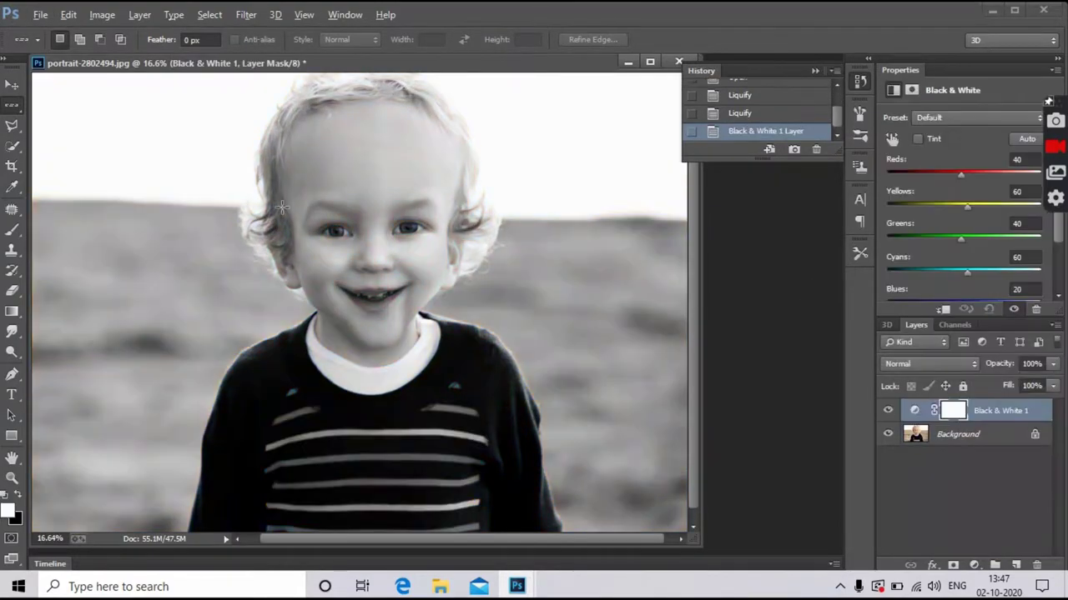
key(b)
scroll(281, 206, up, 2)
scroll(281, 207, up, 2)
key(ctrl+i)
scroll(234, 262, up, 2)
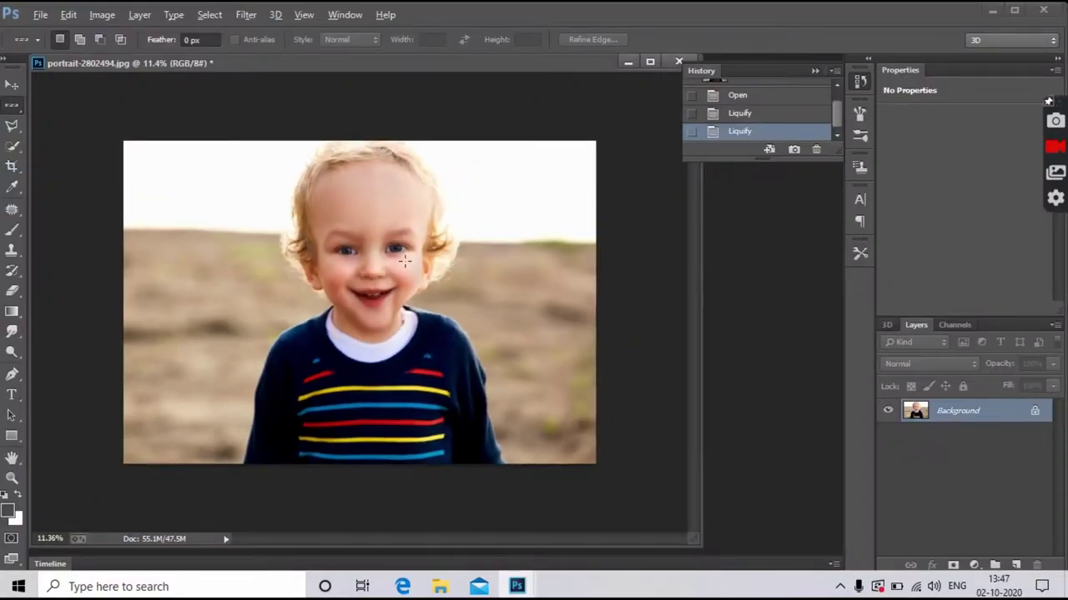
scroll(419, 257, up, 2)
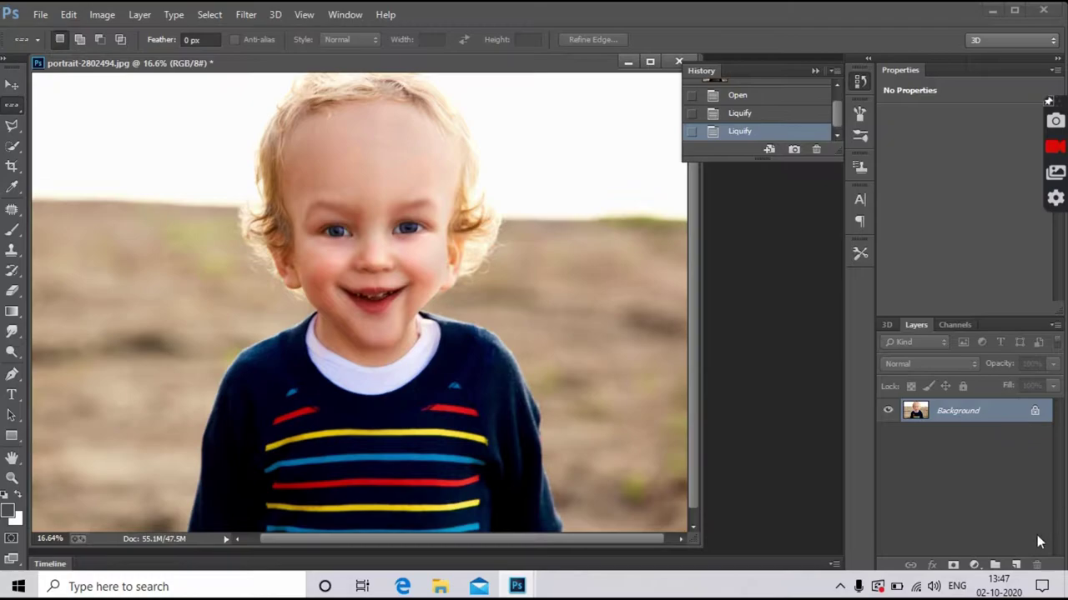
click(976, 564)
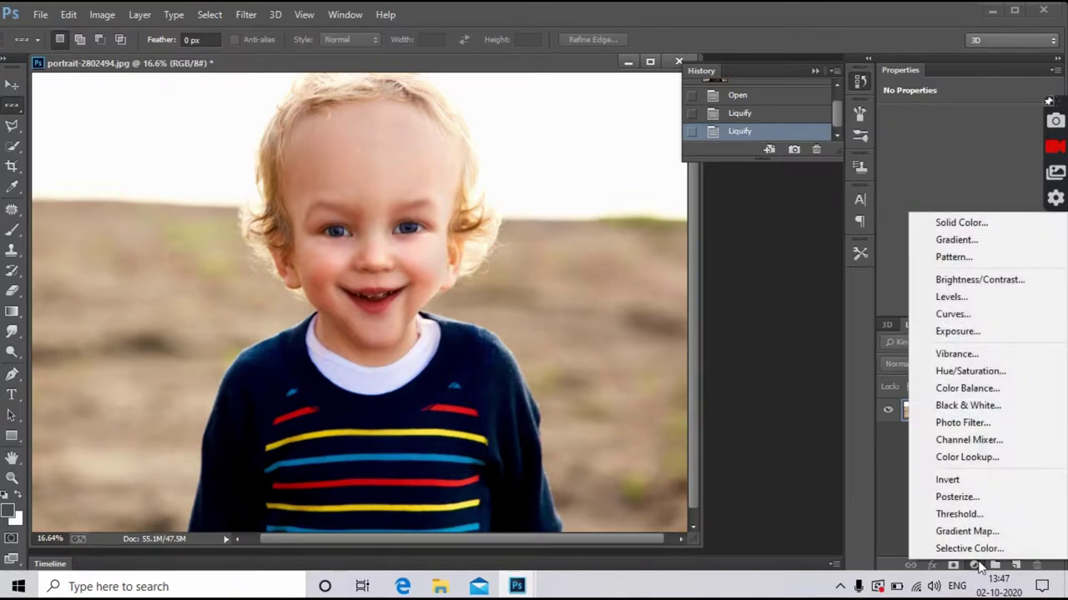
Add a Black & White adjustment layer, switch to the Brush, and invert its mask to black
click(975, 407)
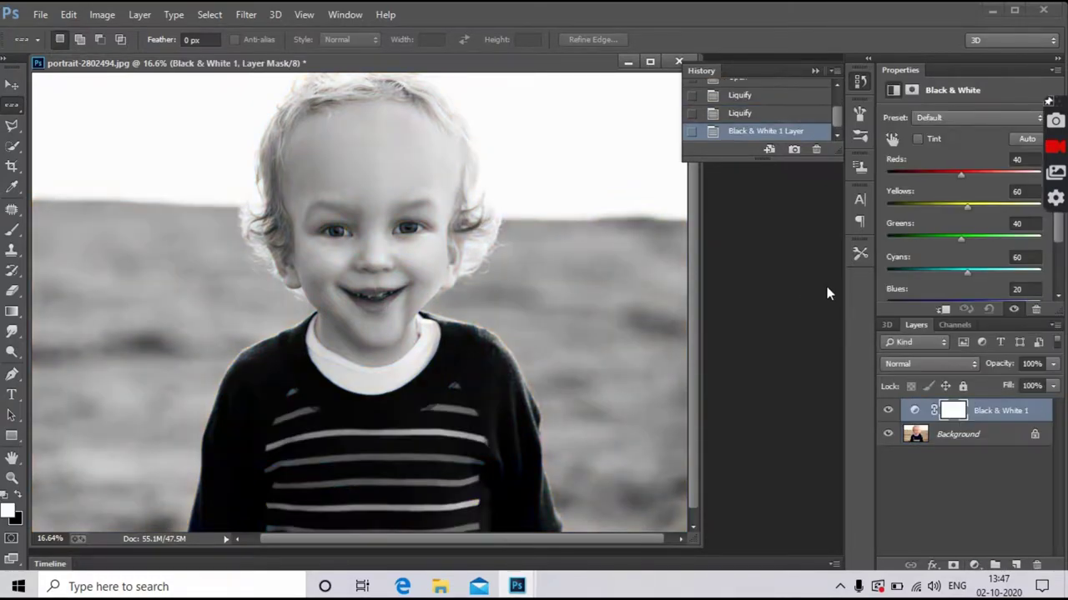
scroll(270, 230, up, 3)
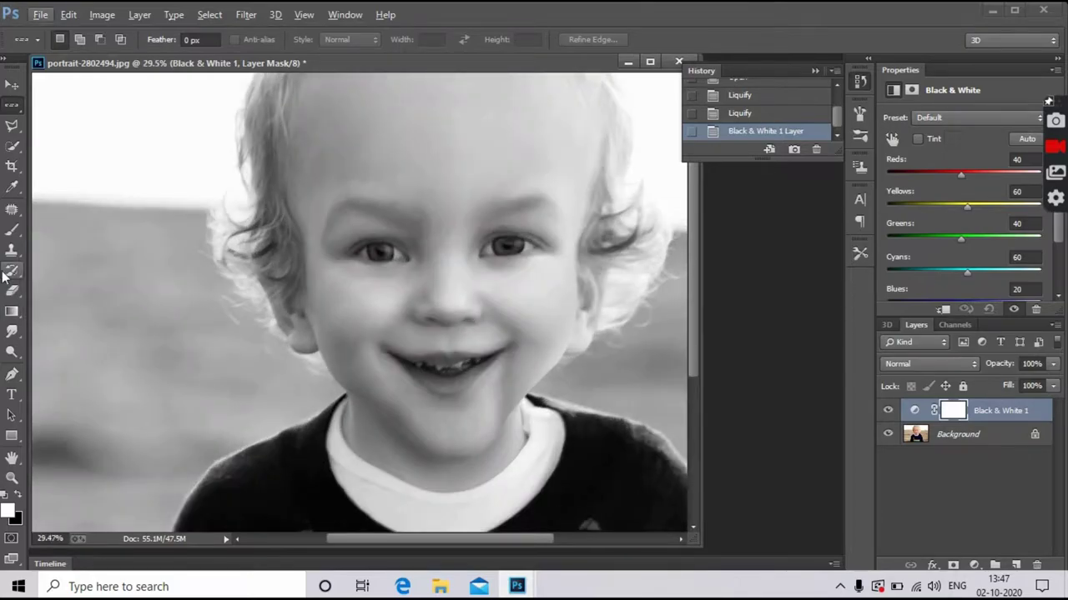
click(12, 231)
scroll(471, 397, up, 1)
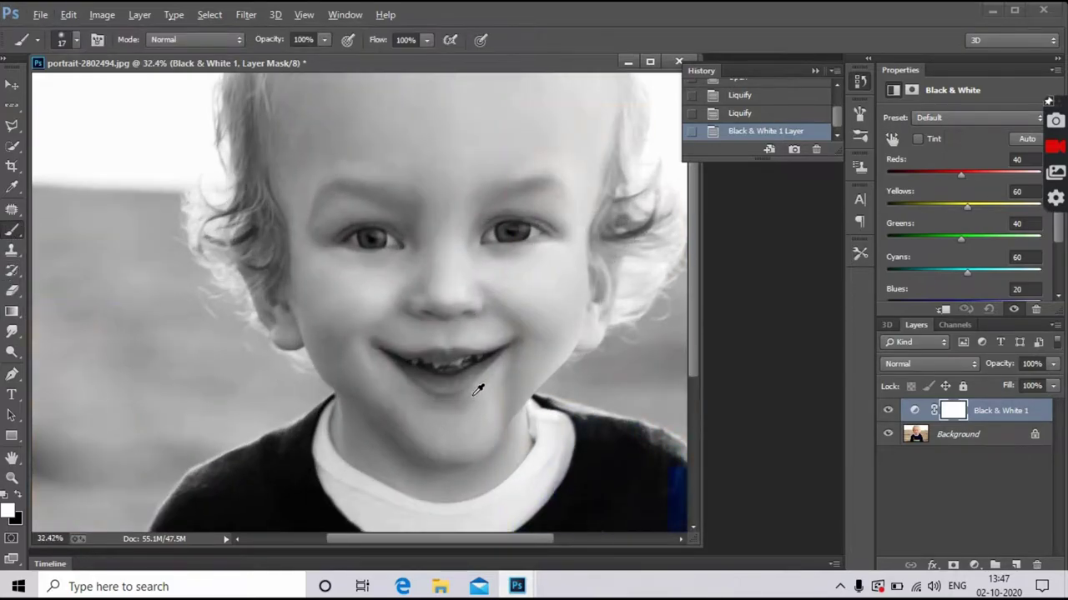
key(ctrl+i)
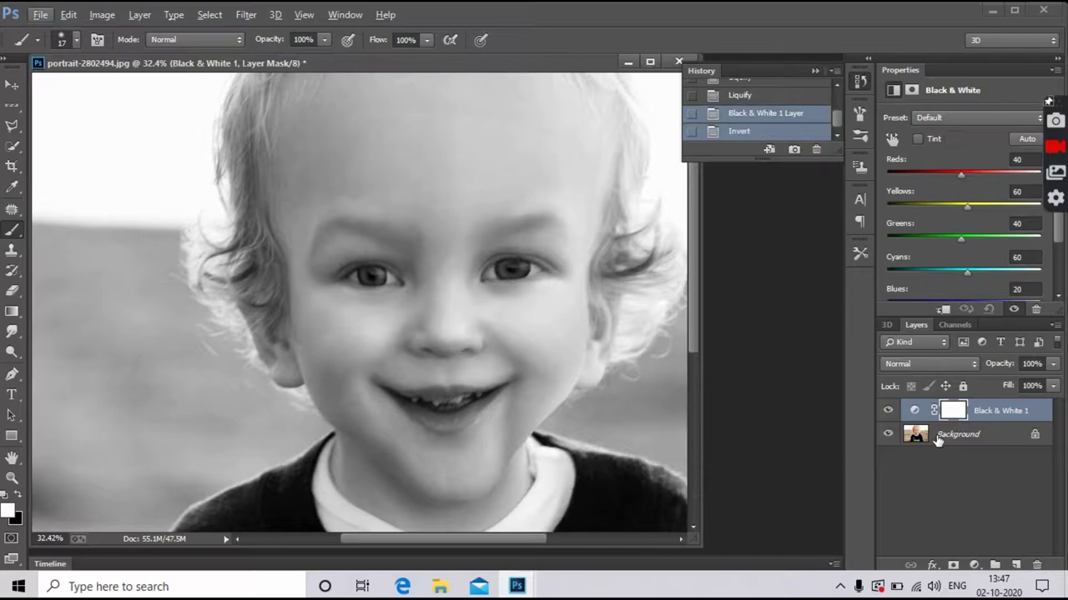
scroll(358, 198, up, 5)
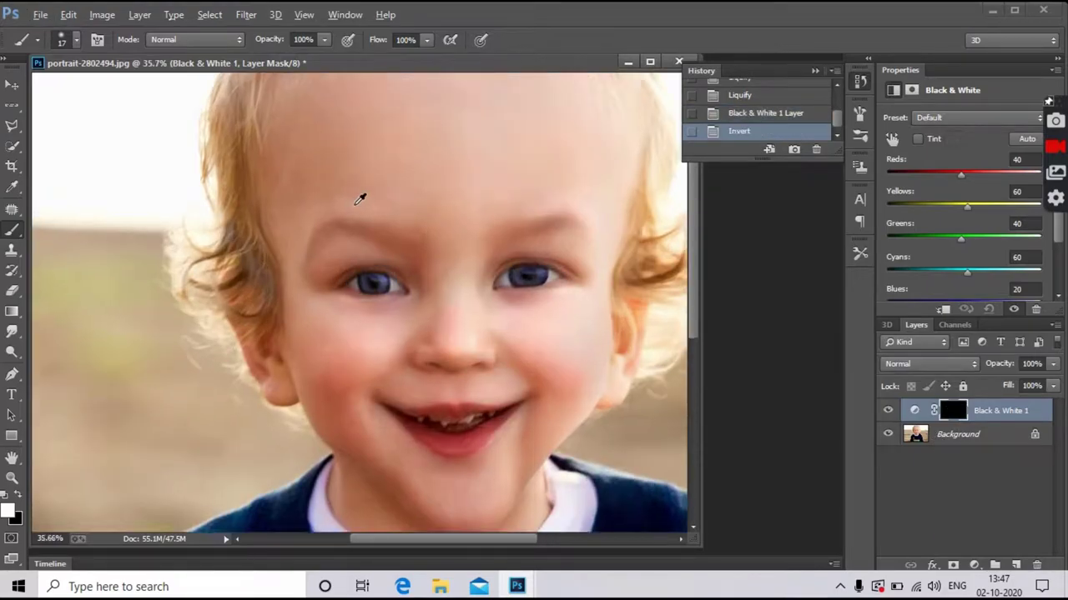
scroll(324, 231, up, 2)
scroll(324, 231, up, 3)
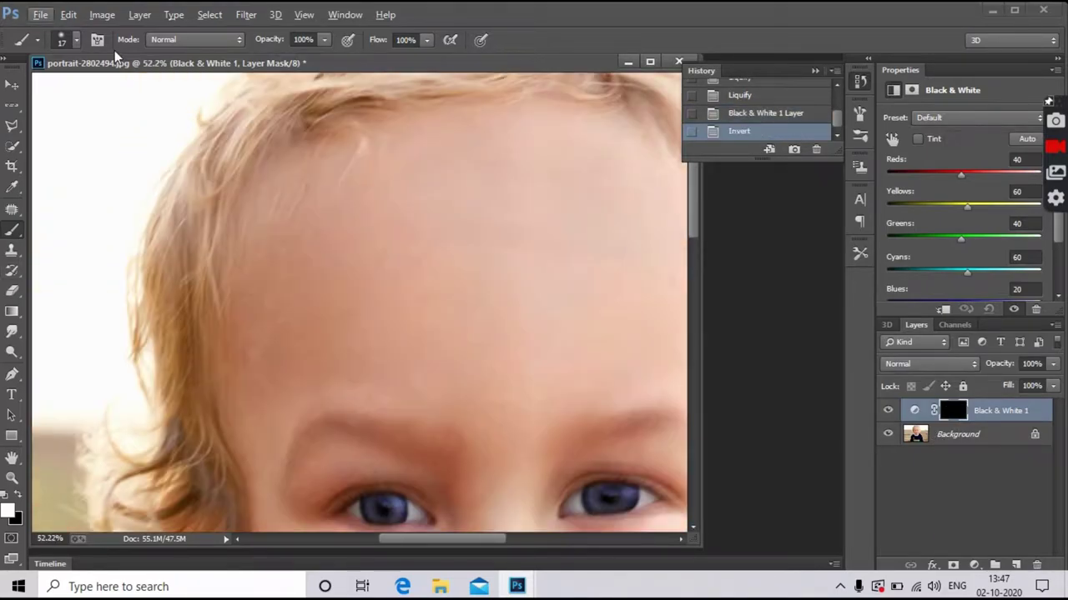
click(76, 40)
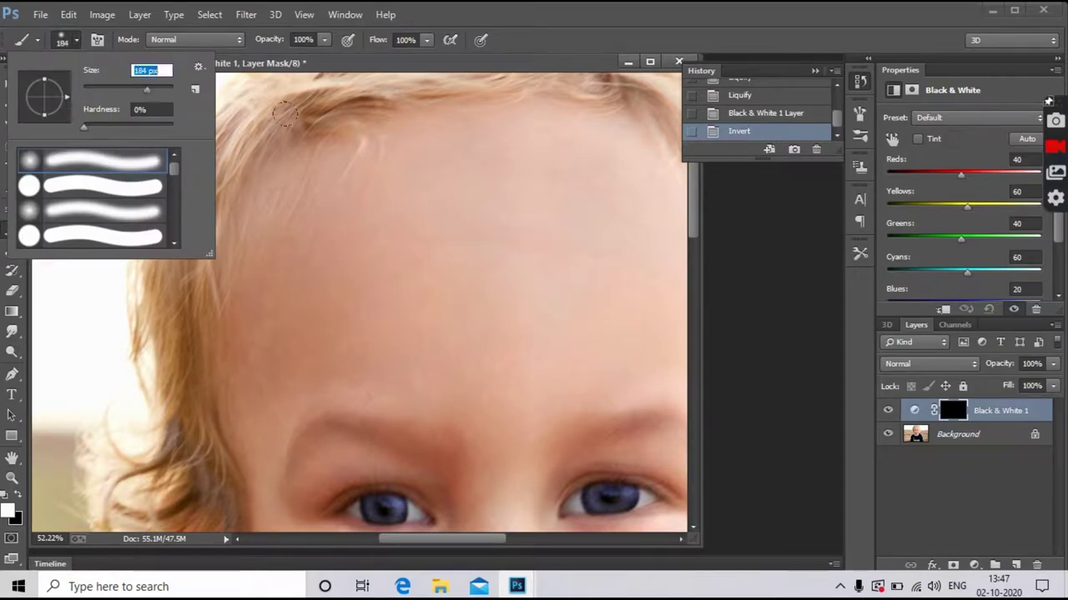
Paint white on the mask with the 184 px soft brush over forehead, nose, cheeks and chin
drag(342, 231, 468, 206)
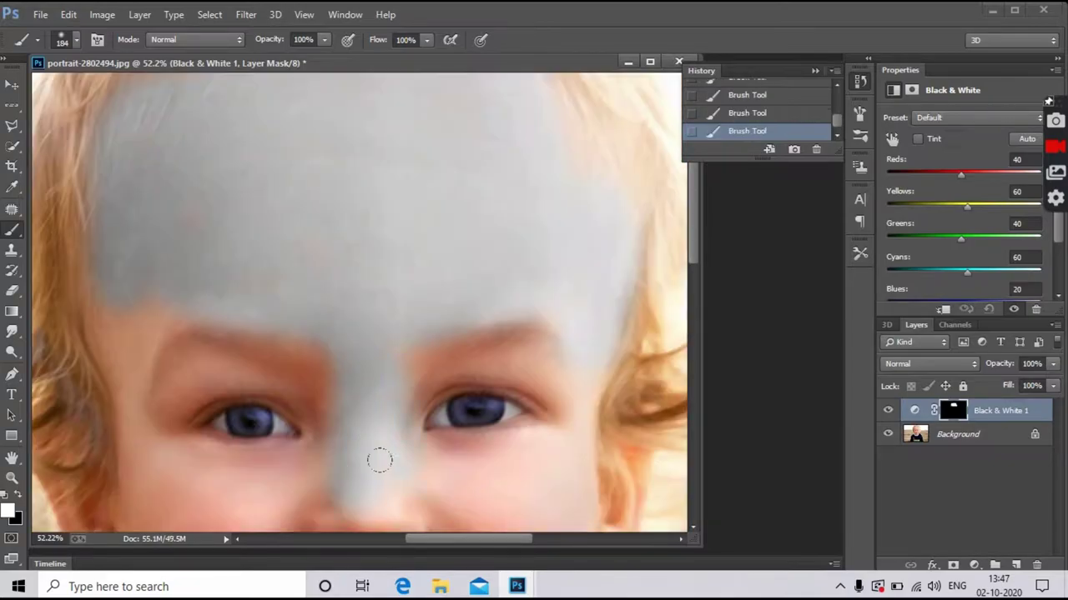
scroll(414, 446, down, 4)
drag(541, 446, 536, 379)
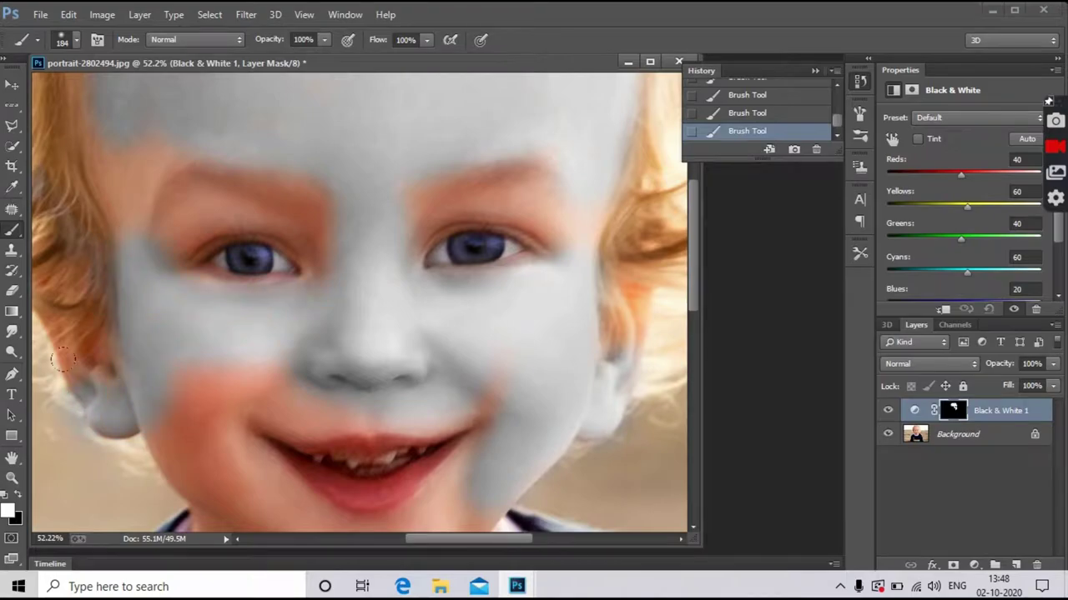
scroll(63, 359, down, 2)
drag(229, 430, 170, 363)
scroll(371, 474, down, 2)
drag(242, 367, 307, 401)
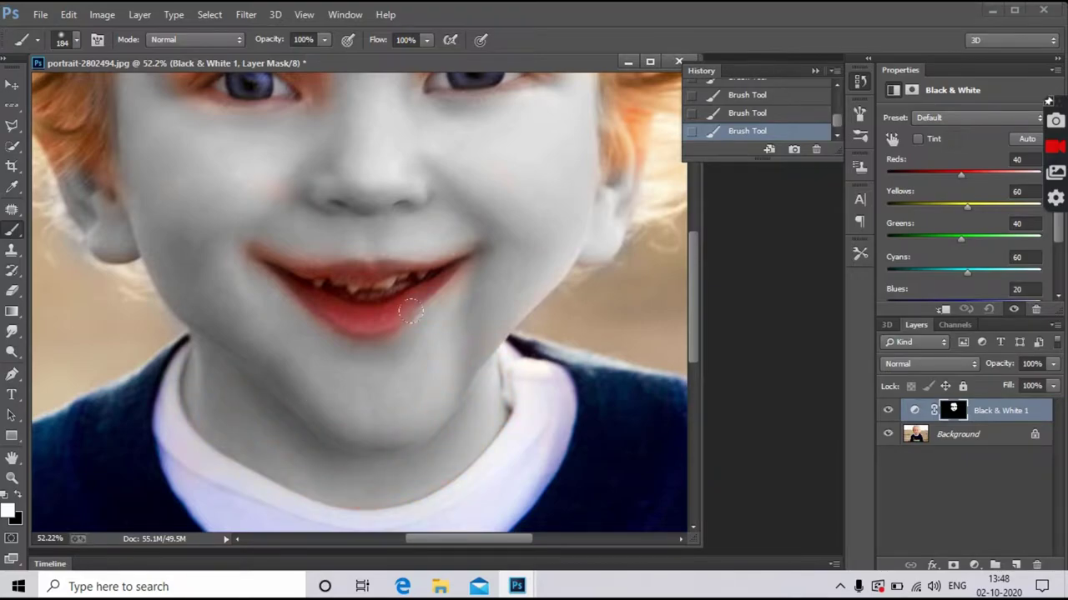
scroll(411, 311, up, 3)
scroll(238, 360, up, 1)
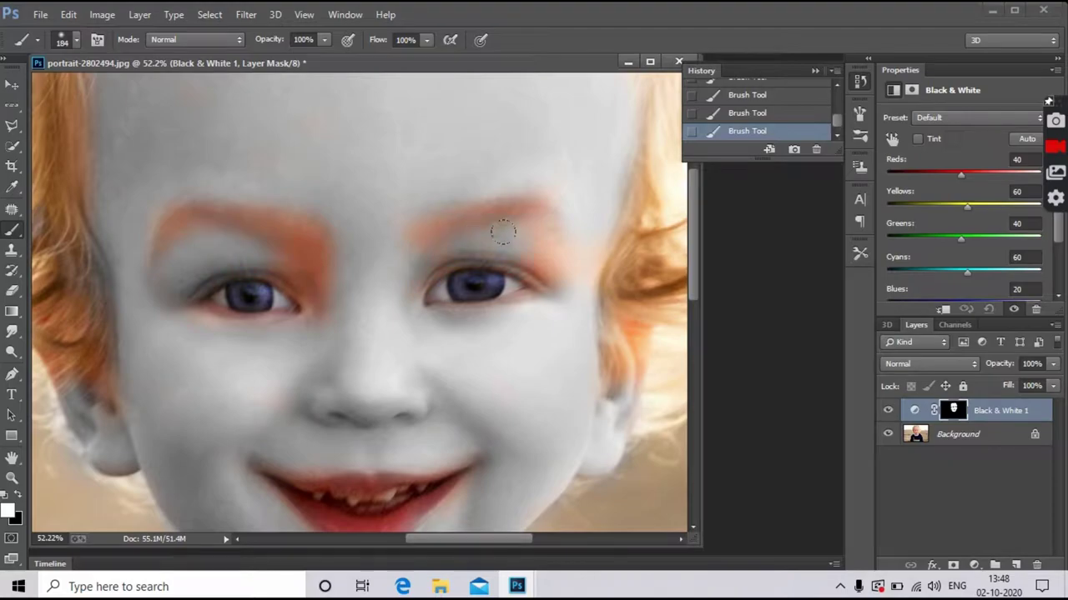
Erase grey from the eyebrow area, then paint the right eyebrow grey with a 43 px, 57% opacity brush
key(e)
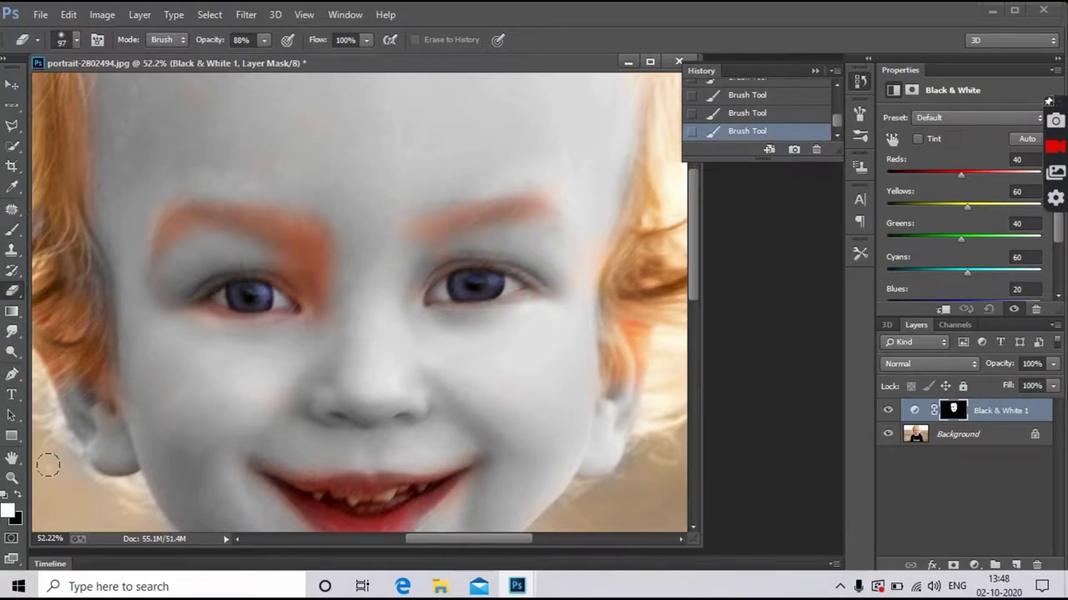
click(35, 398)
scroll(153, 370, up, 3)
key(b)
click(61, 39)
click(324, 40)
drag(324, 56, 289, 56)
scroll(464, 331, up, 2)
drag(419, 392, 529, 365)
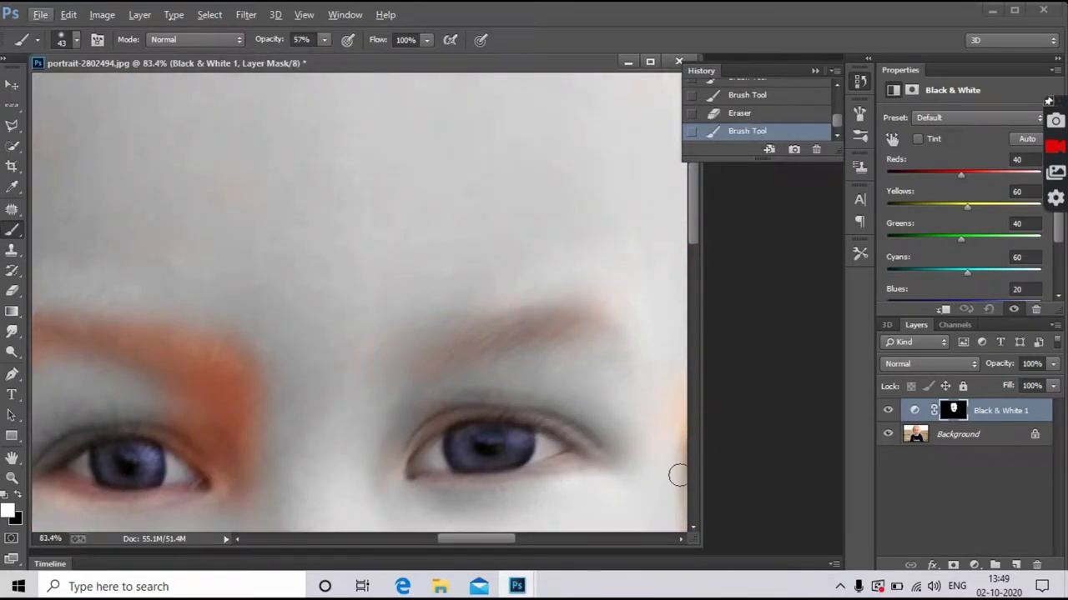
scroll(676, 476, down, 2)
Set the brush to 61 px and float the image in its own window, moved up and left
click(61, 39)
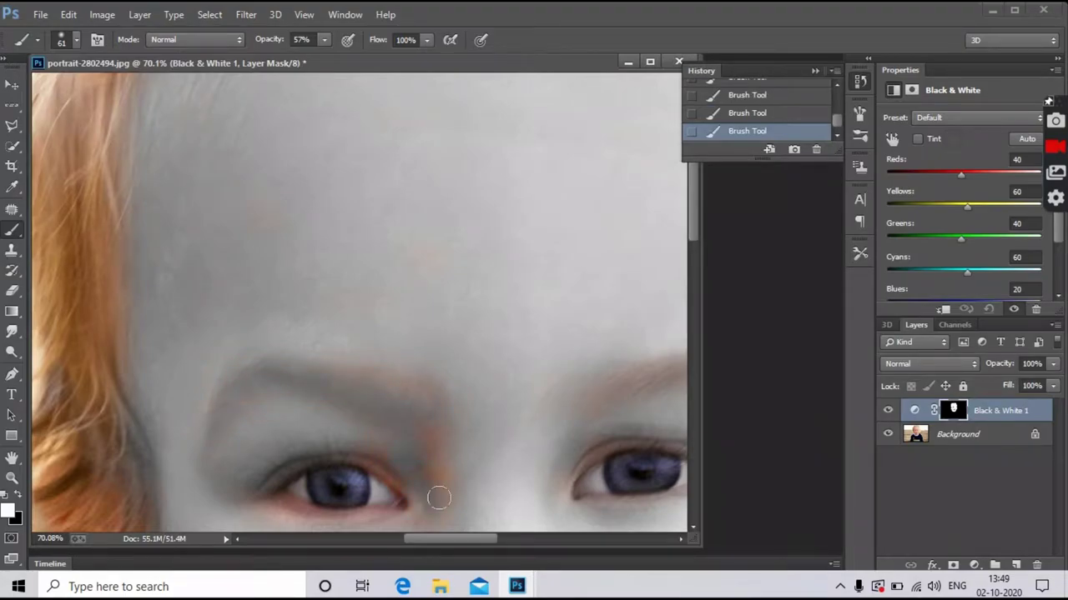
scroll(590, 386, down, 2)
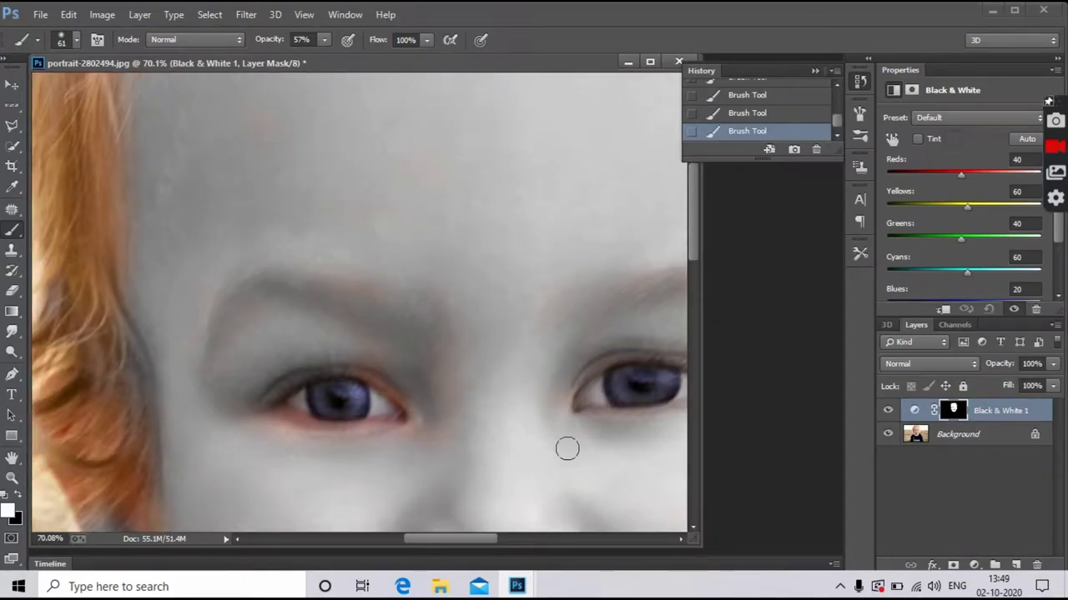
scroll(326, 459, up, 3)
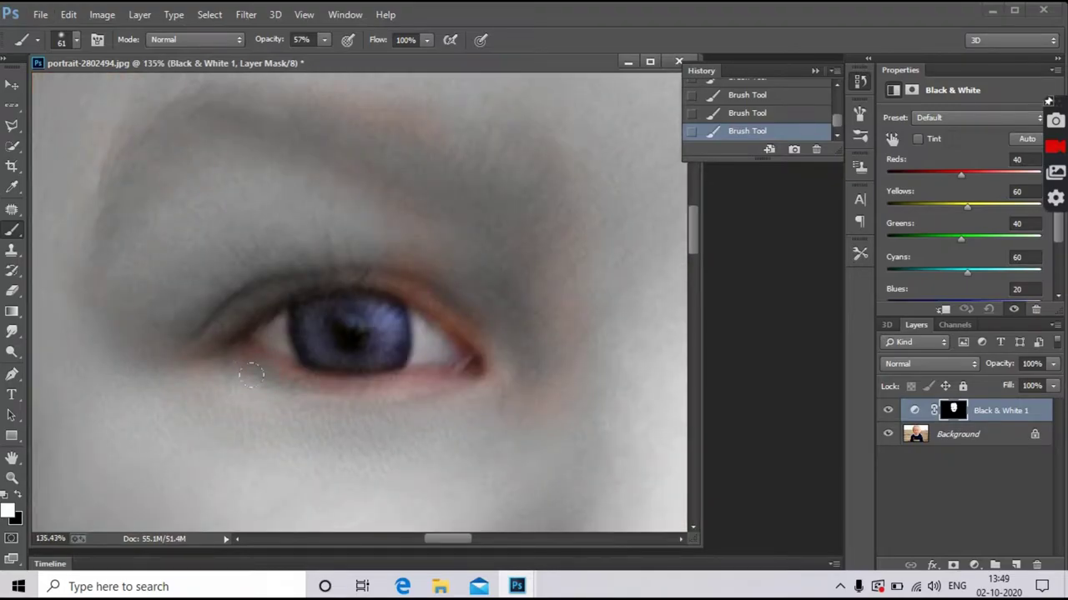
drag(167, 63, 340, 188)
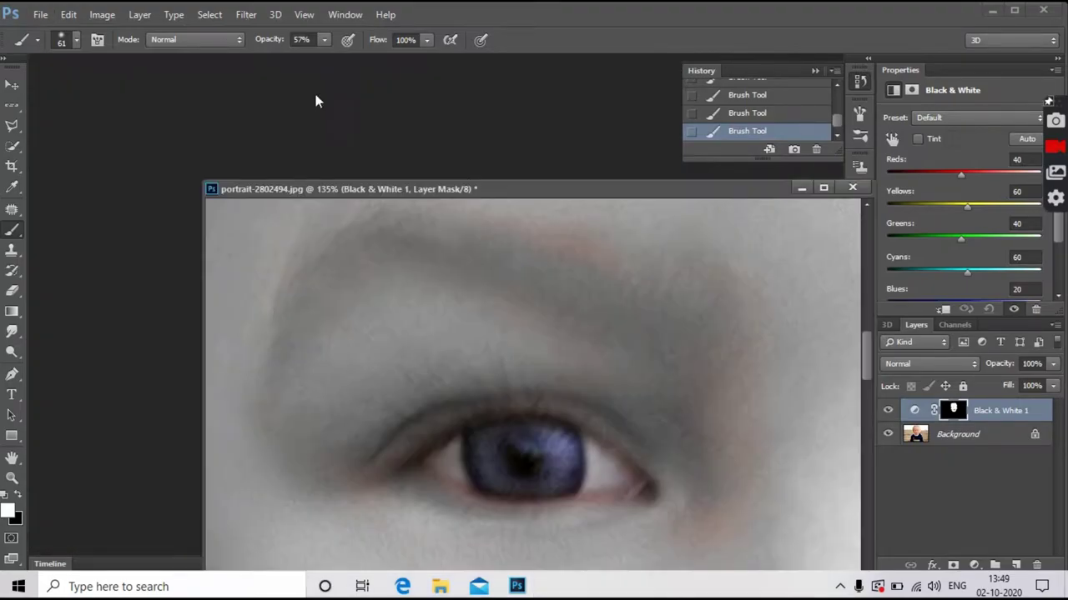
drag(208, 190, 126, 81)
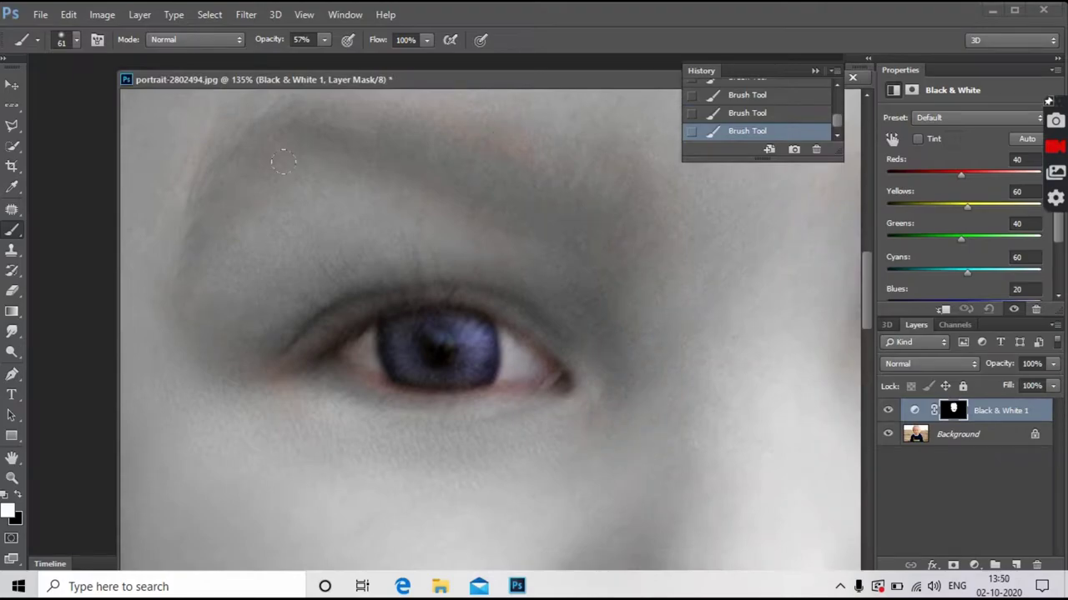
scroll(458, 262, down, 3)
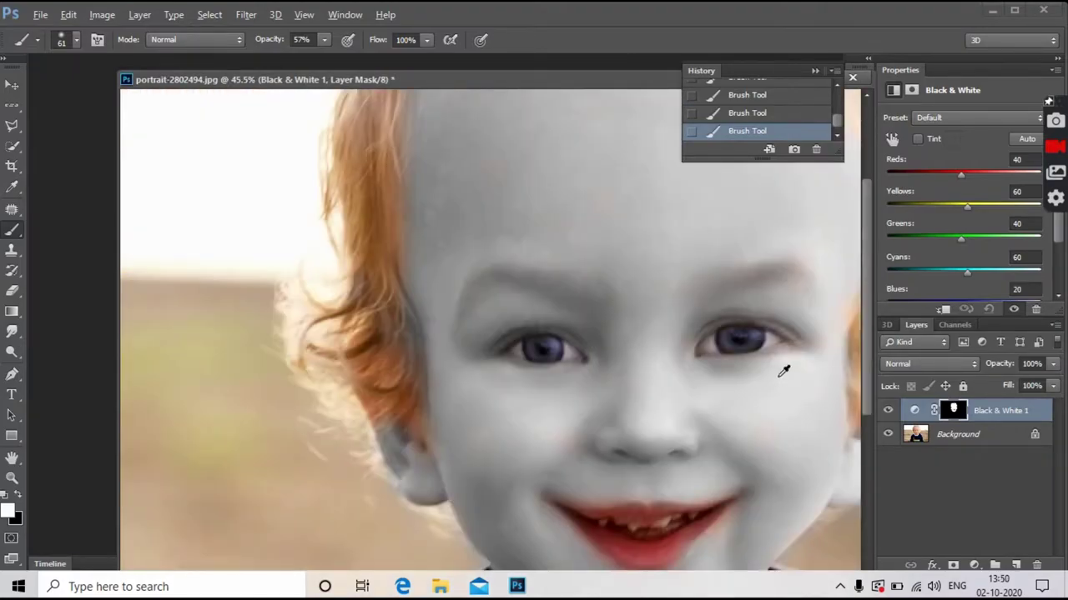
scroll(624, 359, up, 2)
scroll(827, 231, down, 1)
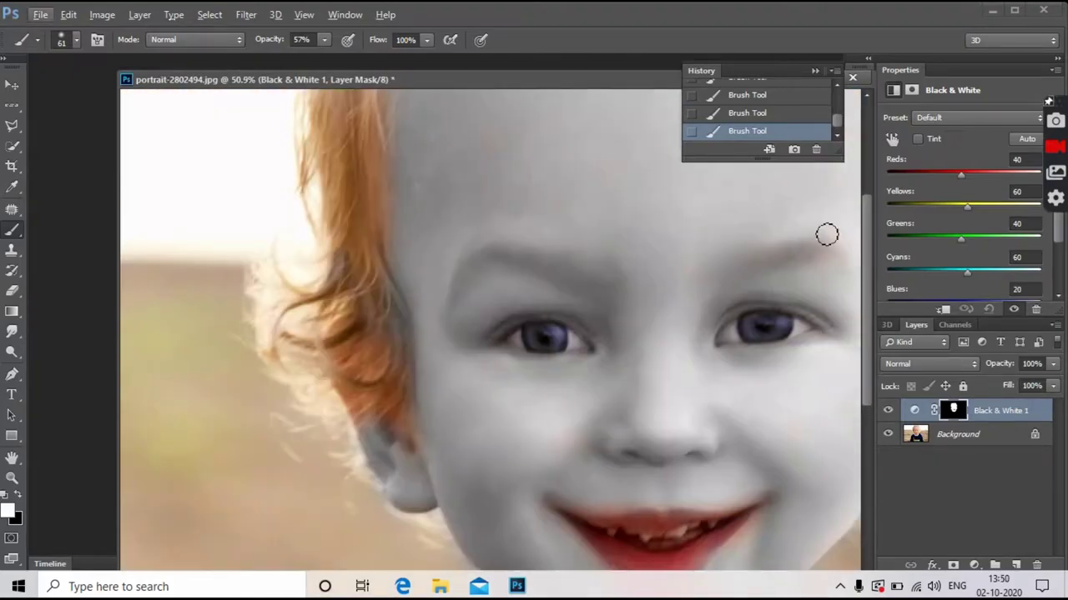
scroll(679, 317, down, 1)
scroll(171, 339, up, 2)
Touch up the mask with the Eraser and paint grey along the forehead hairline
click(10, 292)
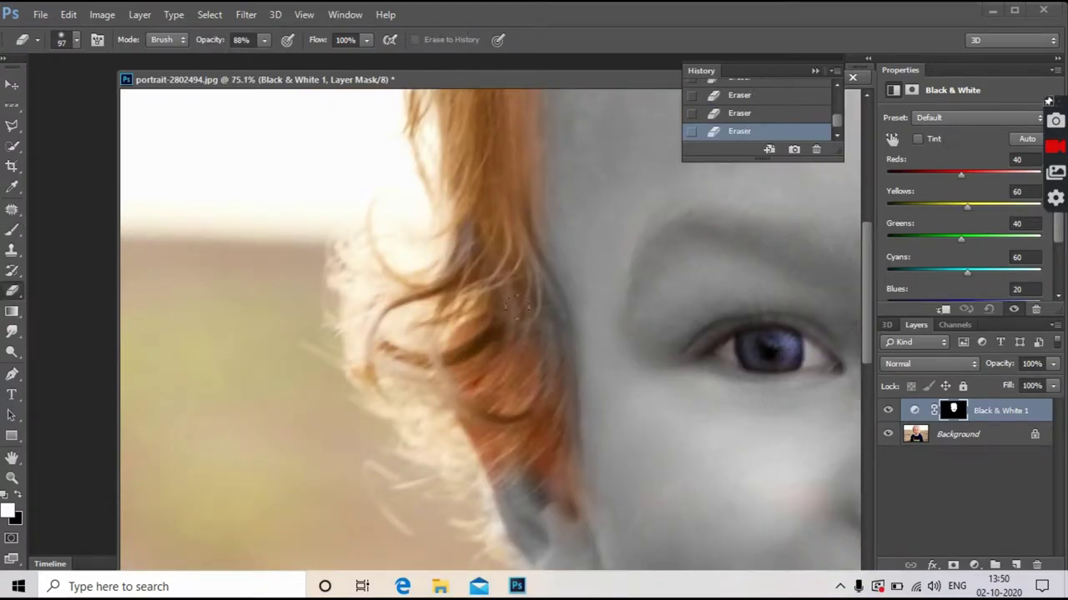
scroll(731, 267, down, 2)
scroll(403, 126, up, 2)
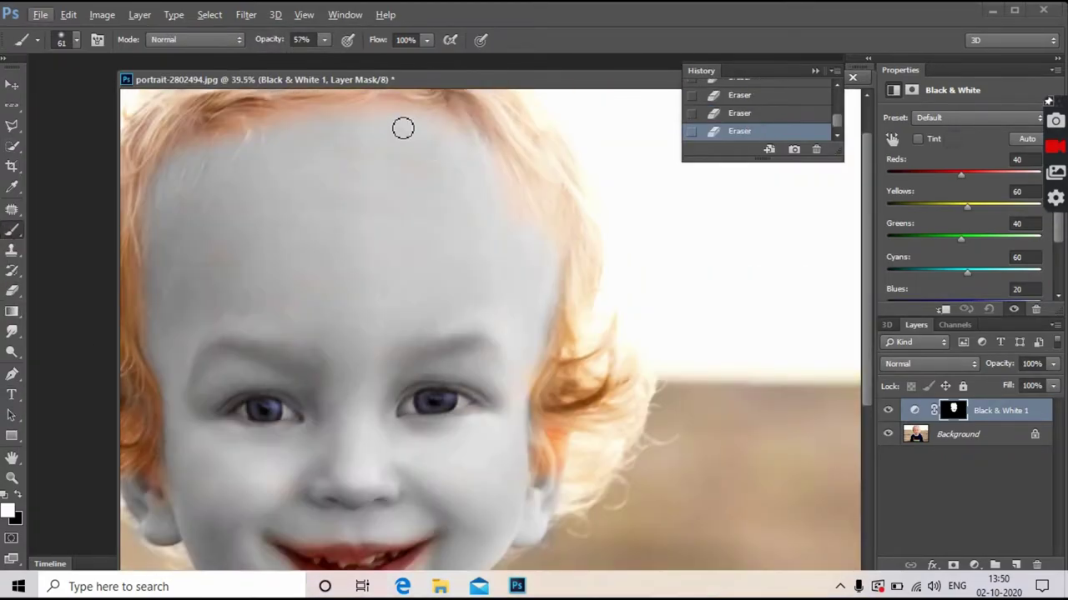
key(b)
click(75, 39)
drag(511, 209, 279, 120)
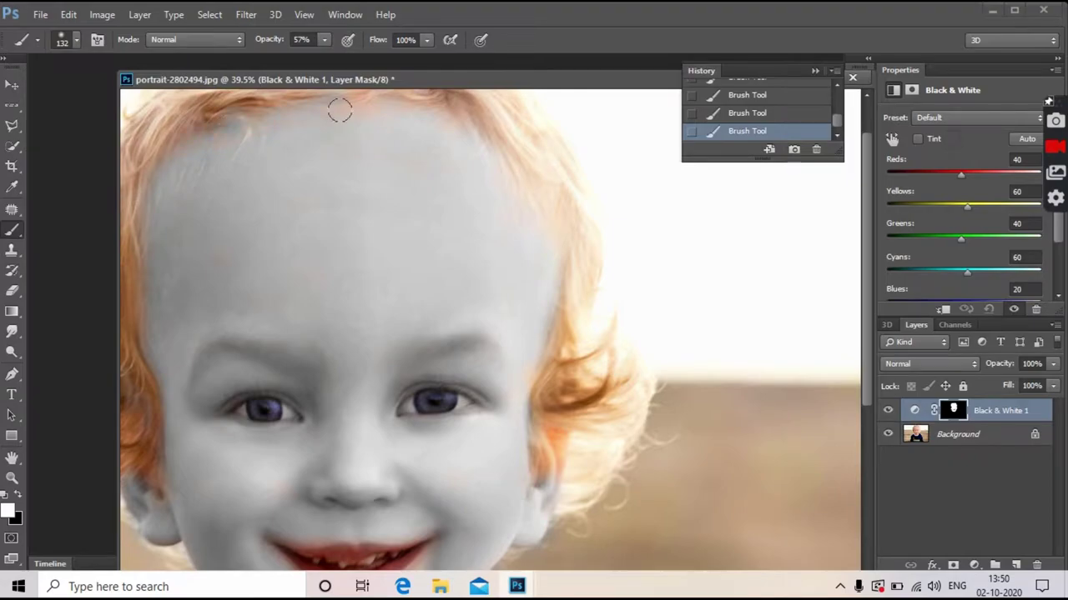
scroll(525, 242, up, 2)
scroll(498, 398, down, 3)
scroll(476, 325, up, 1)
scroll(489, 322, up, 1)
scroll(594, 405, down, 2)
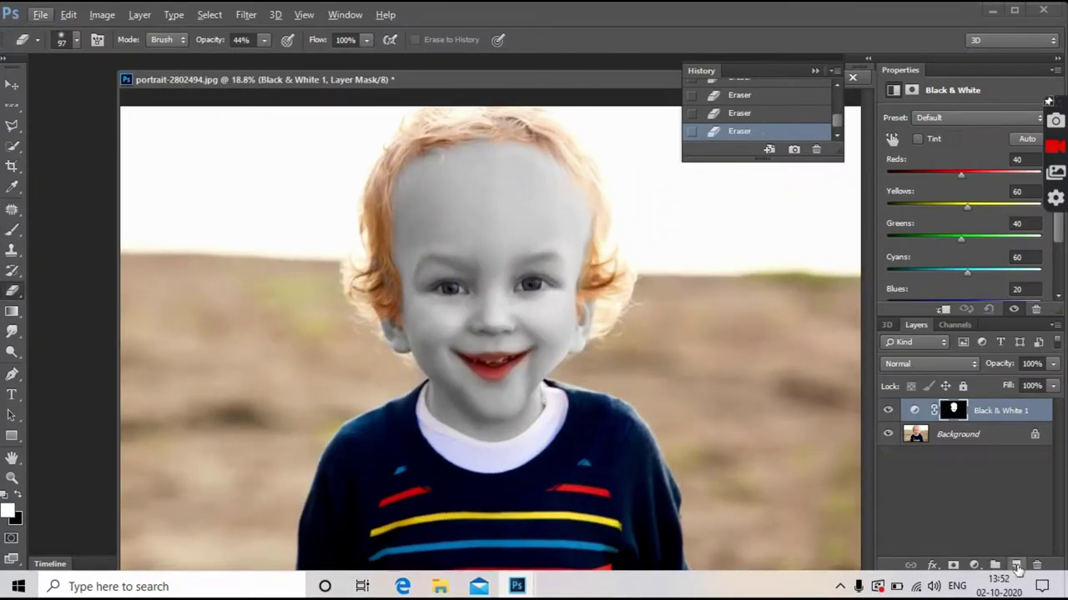
Add a new empty layer and set the foreground colour to pure red ff0000
click(1016, 565)
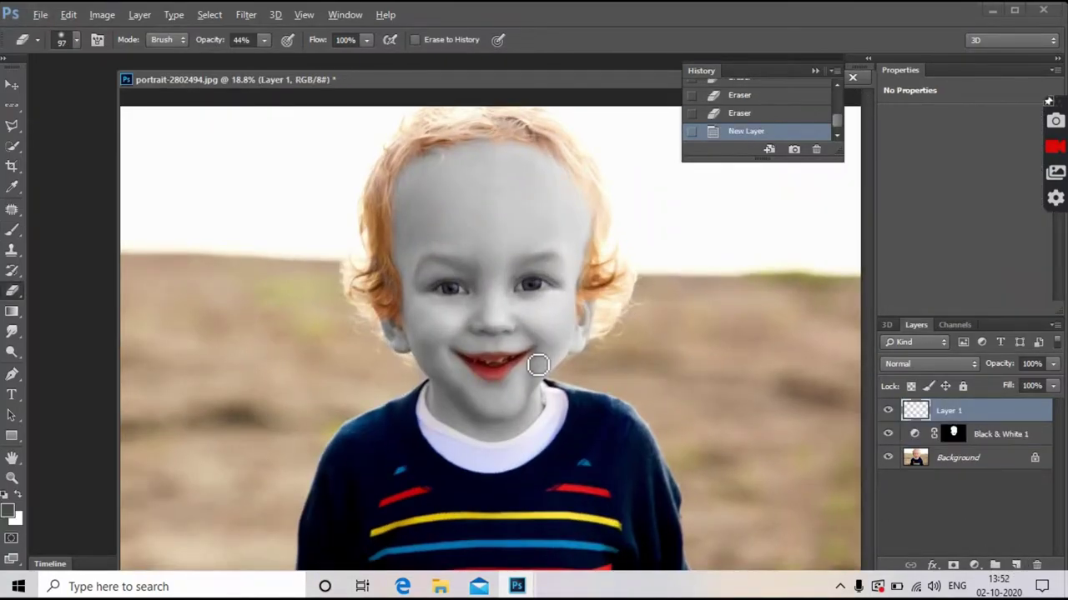
scroll(538, 364, up, 2)
scroll(486, 312, up, 1)
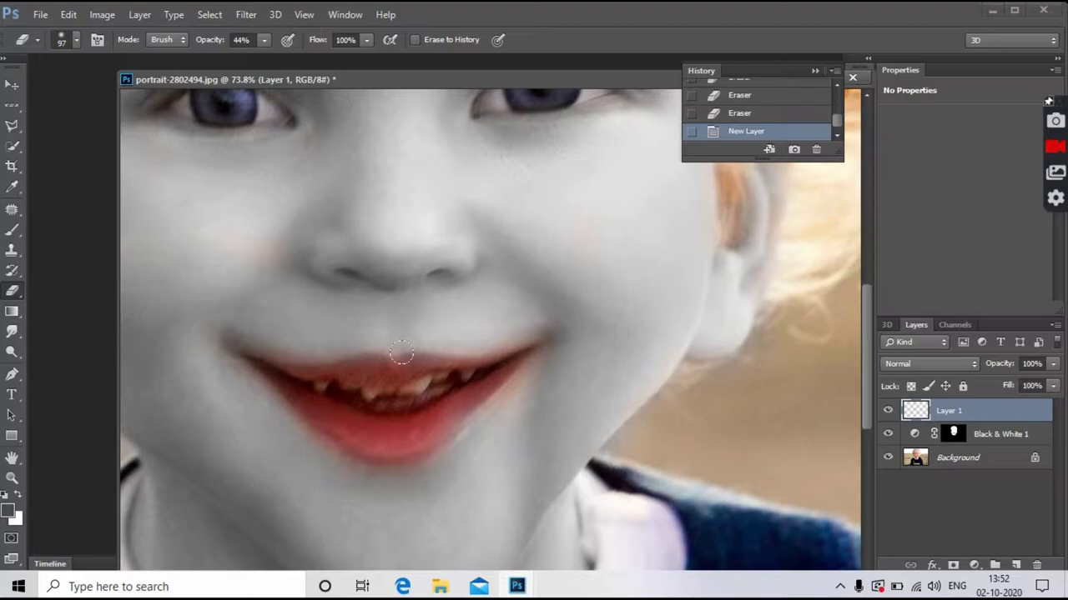
scroll(400, 353, up, 1)
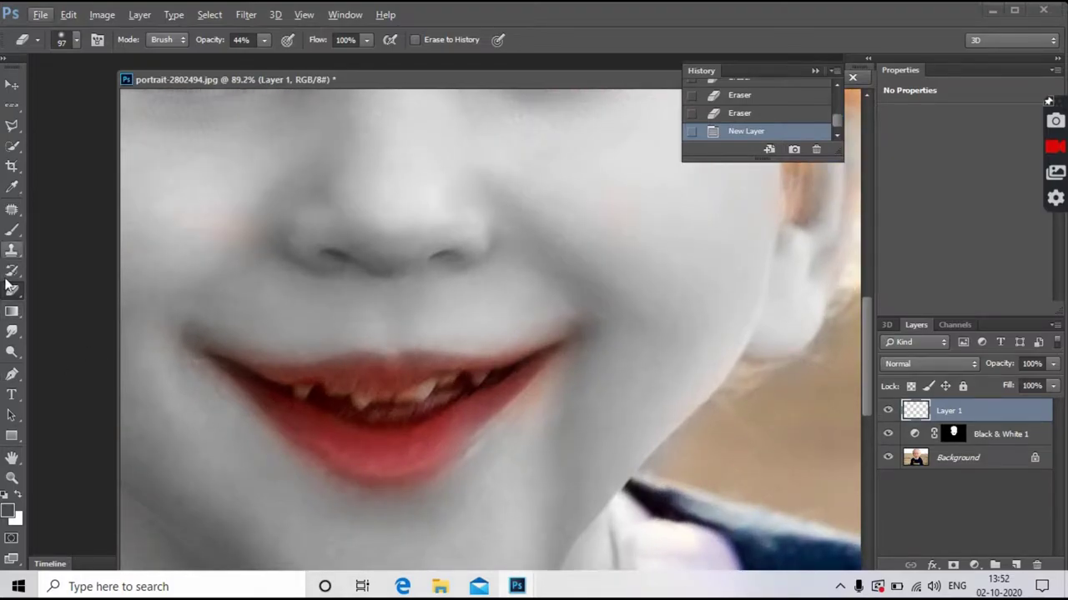
click(8, 509)
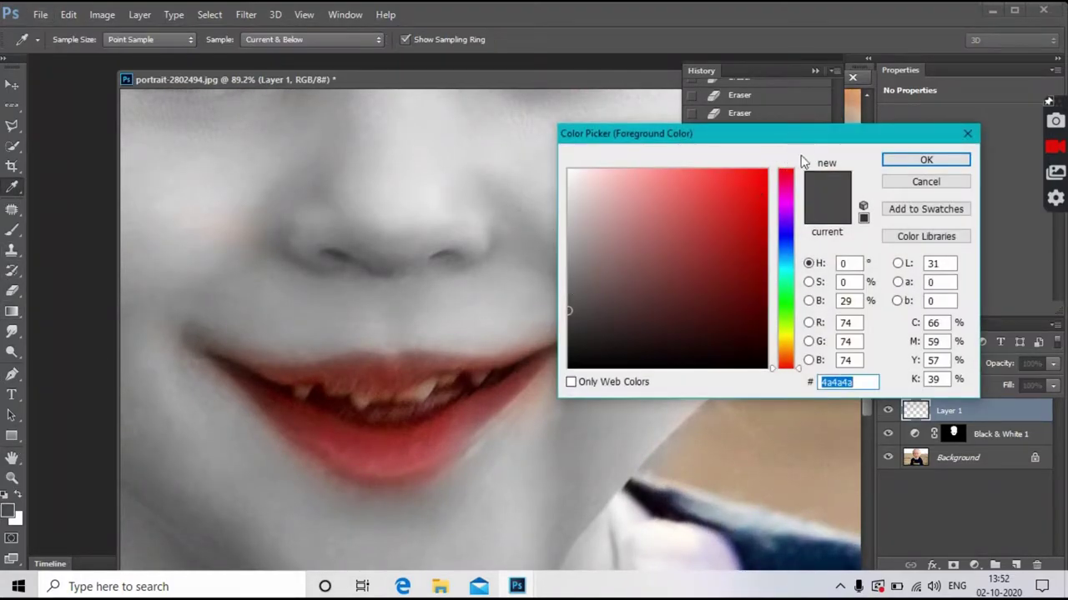
text(ff0000)
click(926, 159)
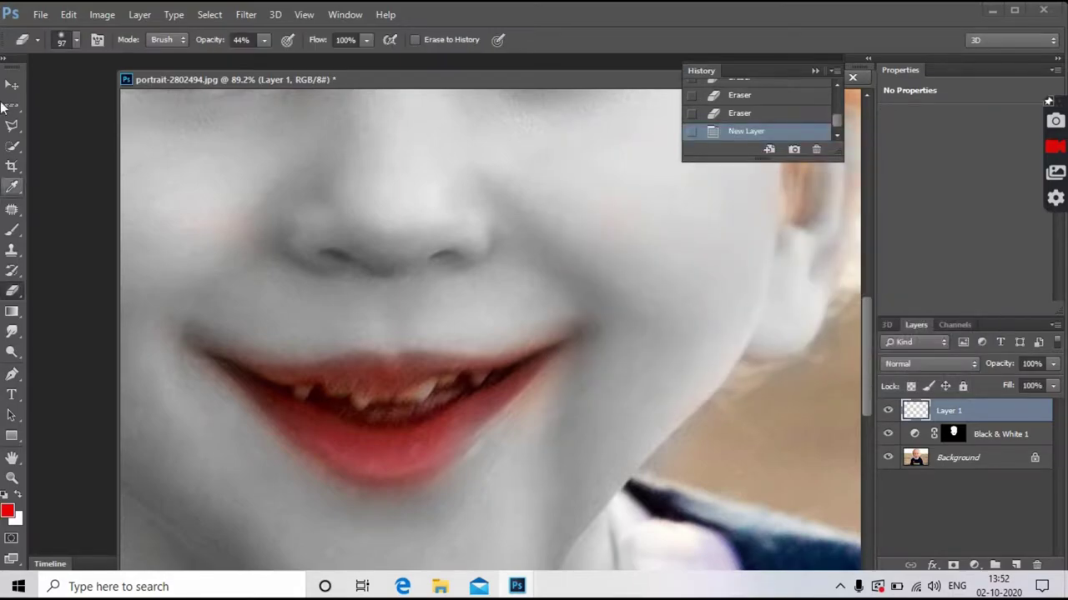
Select the Brush and paint the grey gap in the upper lip red
click(12, 230)
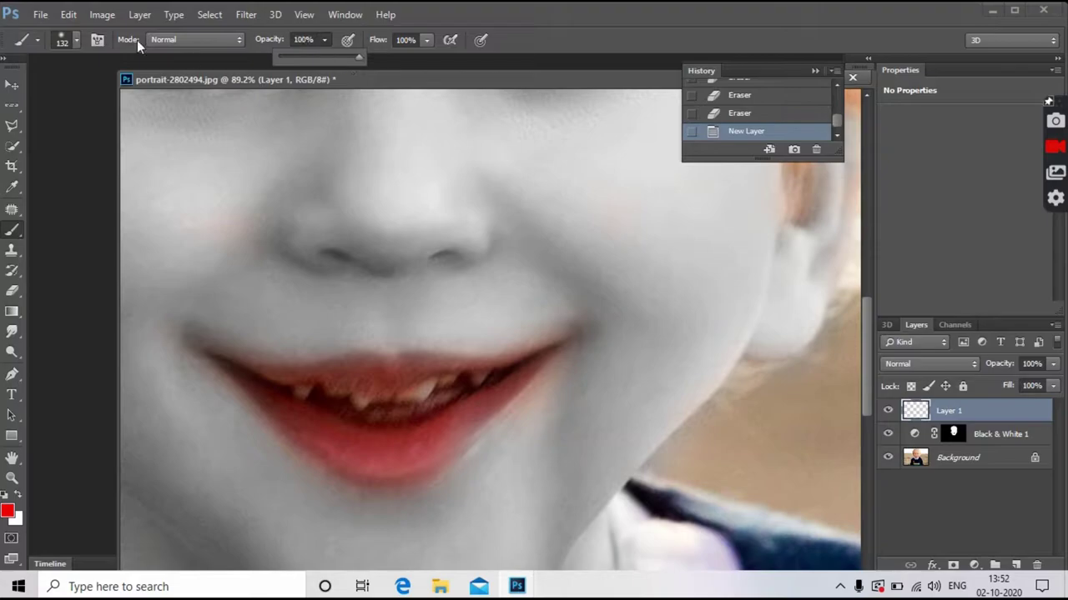
click(79, 39)
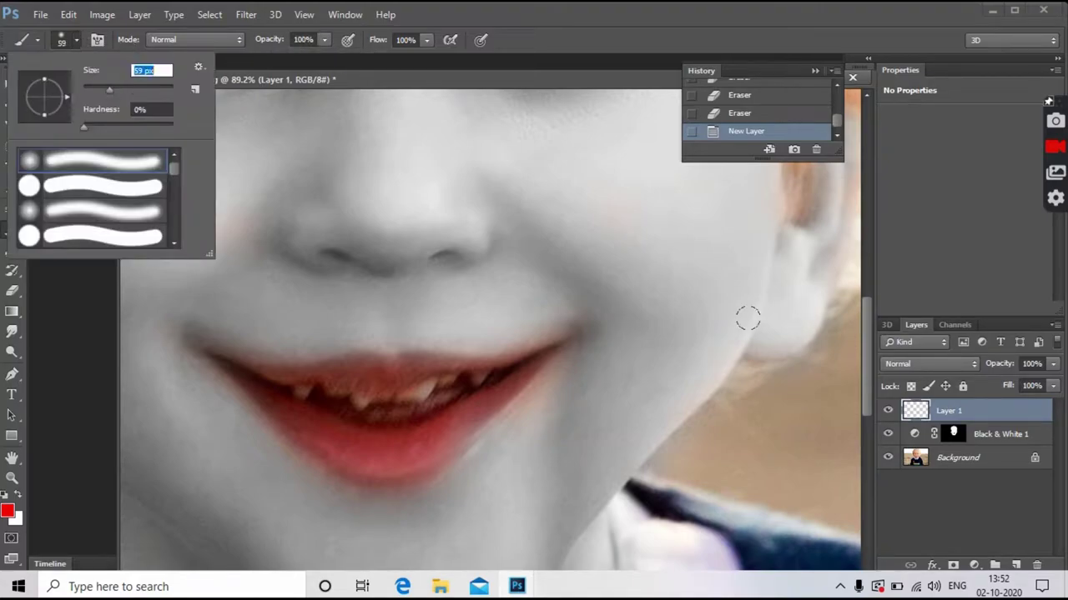
key(Return)
scroll(432, 390, up, 1)
scroll(432, 390, up, 2)
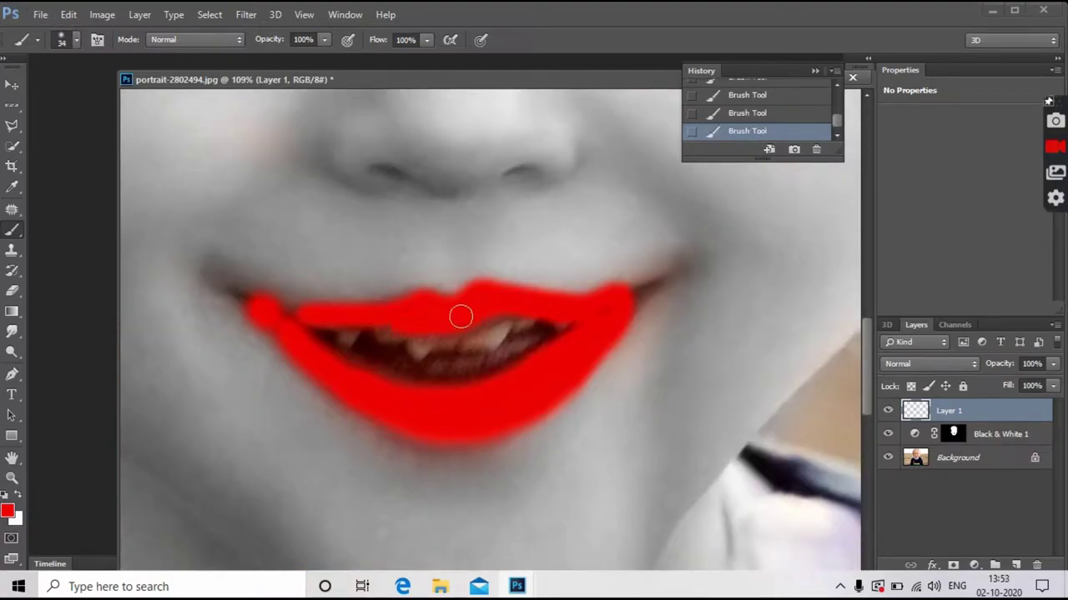
drag(354, 316, 288, 305)
Shrink the brush to 24 px and extend the red lips out to both corners
right_click(175, 215)
drag(104, 94, 90, 94)
key(Return)
mouse_move(636, 298)
mouse_down()
mouse_move(621, 298)
mouse_move(699, 257)
mouse_up()
drag(201, 272, 226, 291)
scroll(462, 453, up, 2)
scroll(458, 383, up, 3)
Set the brush to 47 px and paint a round red clown nose, undoing misplaced strokes
click(76, 39)
text(47)
key(Return)
mouse_move(405, 356)
mouse_down()
mouse_move(491, 358)
mouse_move(400, 365)
mouse_move(448, 362)
mouse_move(444, 392)
mouse_up()
key(ctrl+z)
key(ctrl+z)
click(412, 362)
key(ctrl+z)
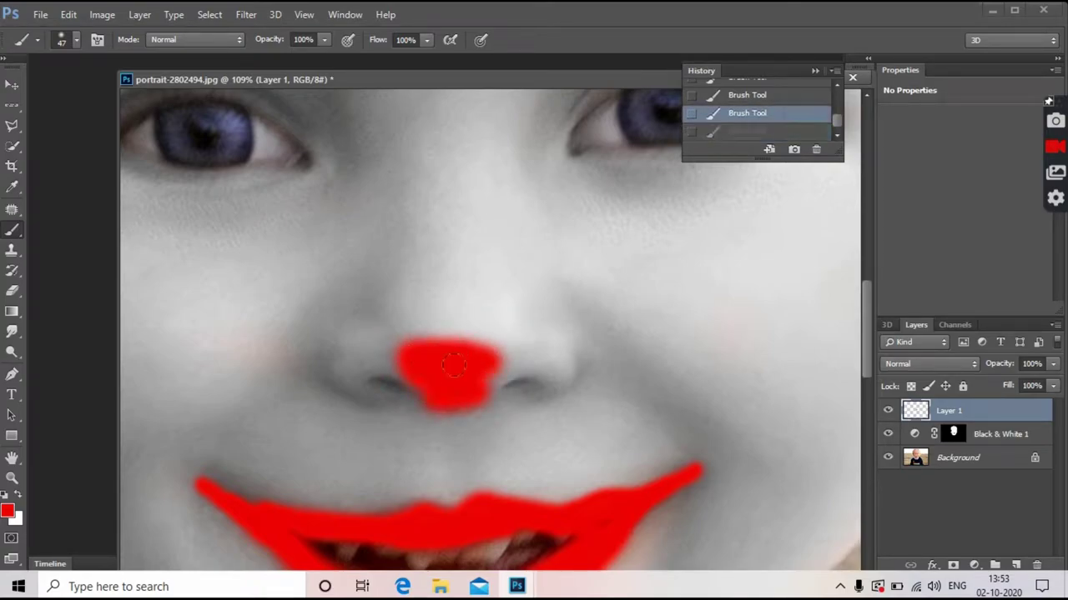
key(ctrl+alt+z)
key(ctrl+alt+z)
key(ctrl+alt+z)
drag(456, 351, 425, 382)
scroll(425, 380, down, 3)
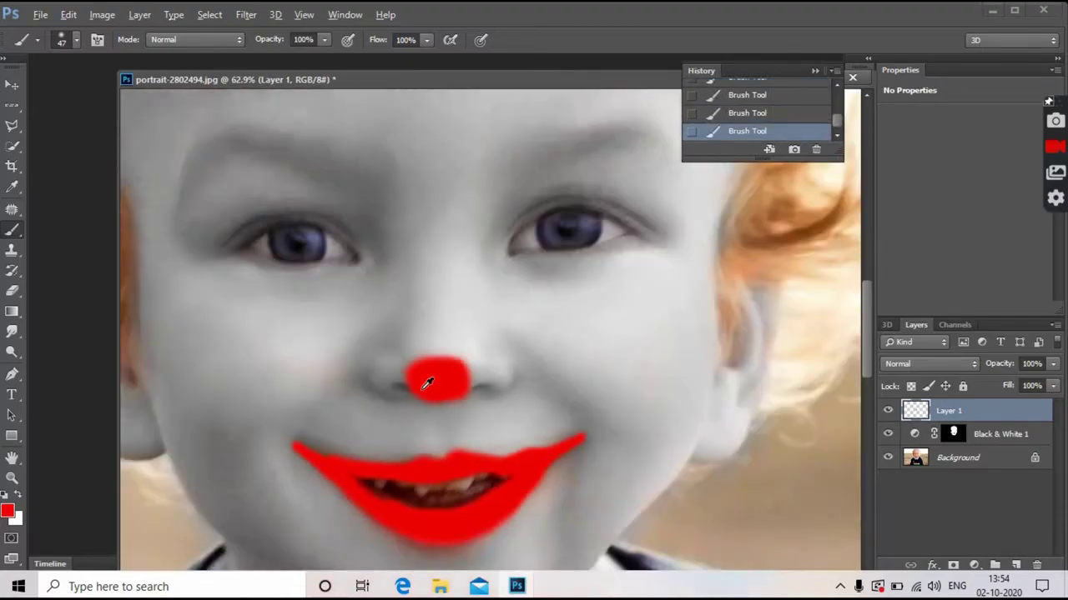
scroll(425, 380, down, 2)
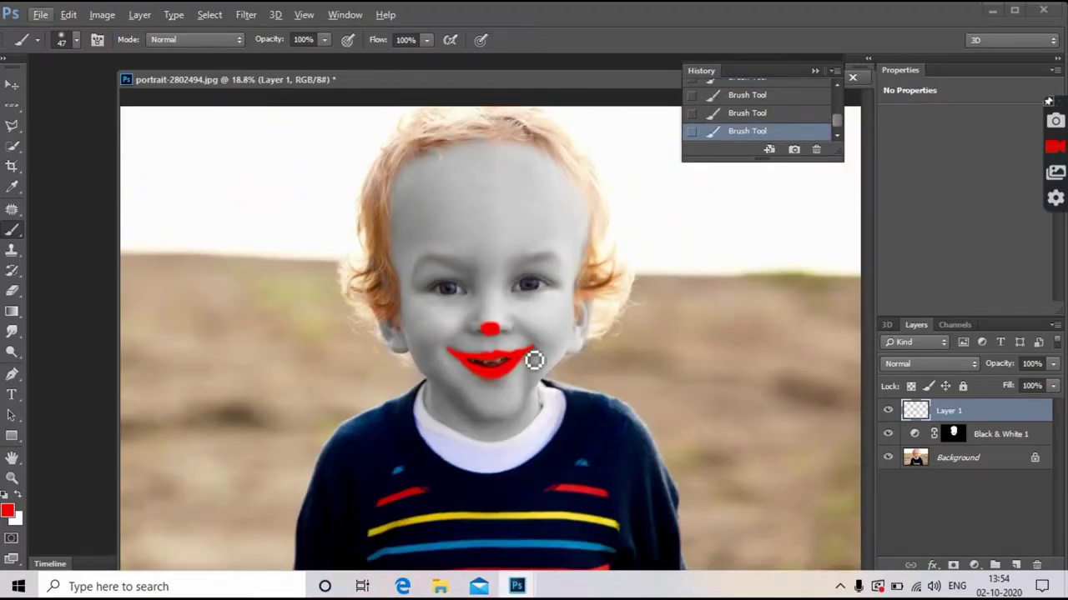
scroll(534, 359, up, 2)
Set Layer 1's blend mode to Darken so the red paint blends into the skin
click(929, 363)
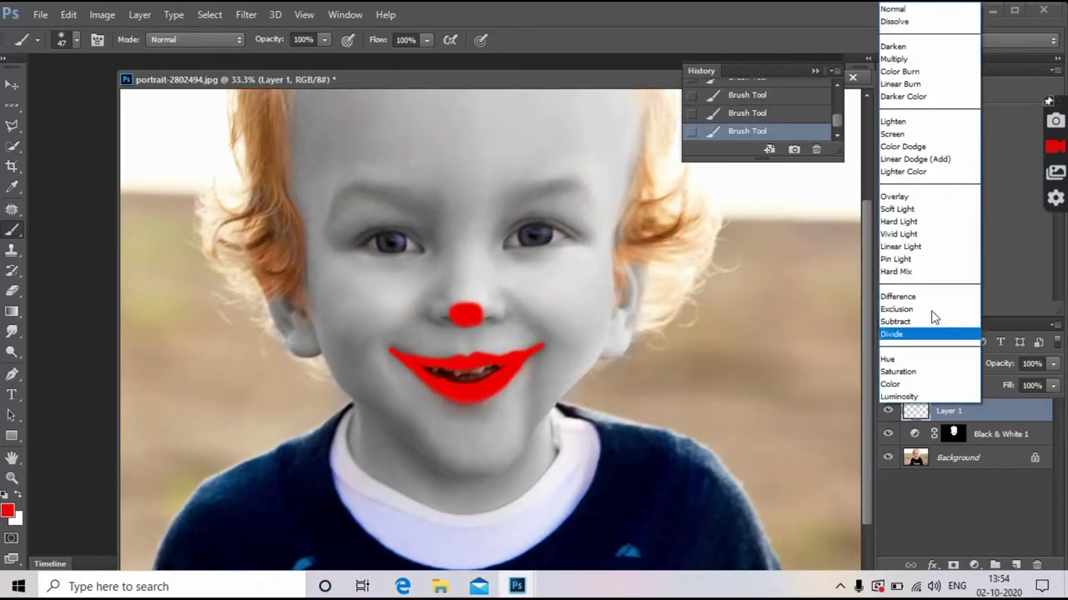
click(905, 44)
key(alt)
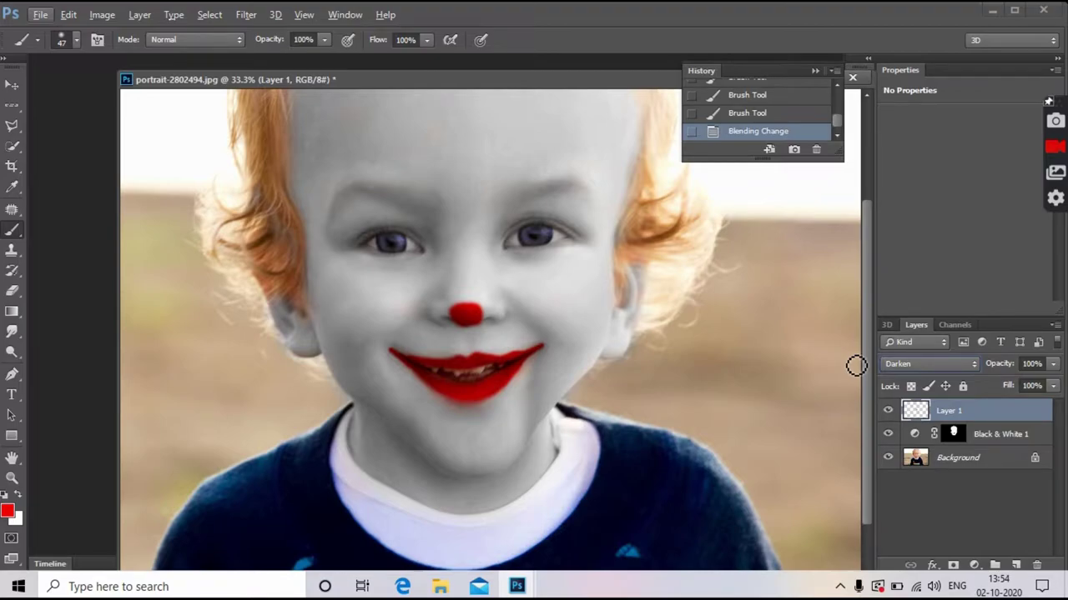
key(ctrl+z)
scroll(568, 326, down, 3)
scroll(567, 326, down, 2)
scroll(568, 359, up, 4)
scroll(301, 442, up, 3)
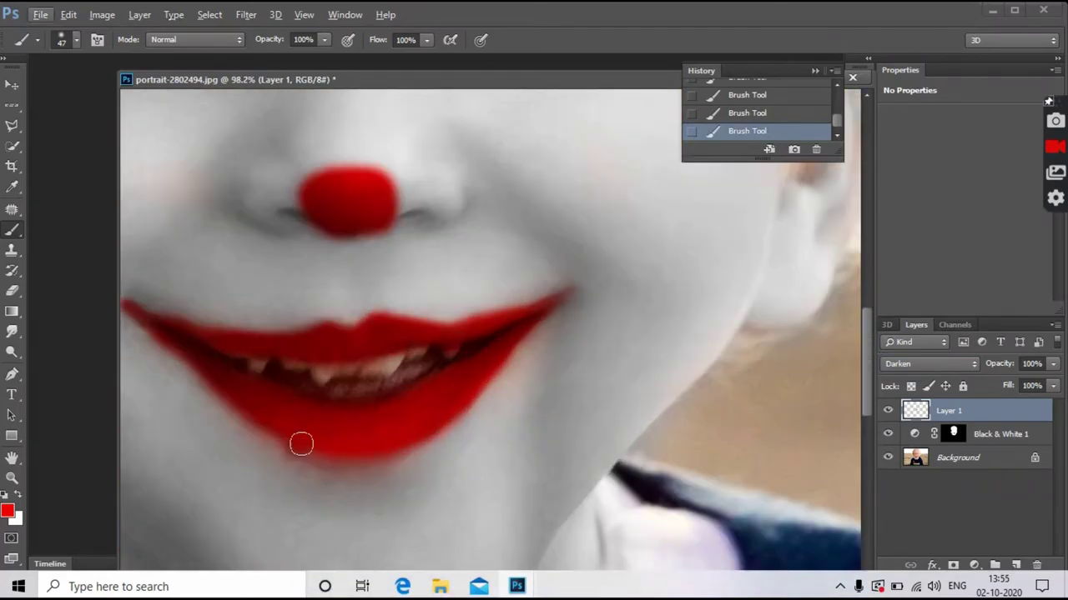
Try brush opacities of 38% and then 66%, undoing the last lip strokes
key(ctrl+z)
drag(324, 39, 275, 58)
key(ctrl+z)
key(ctrl+z)
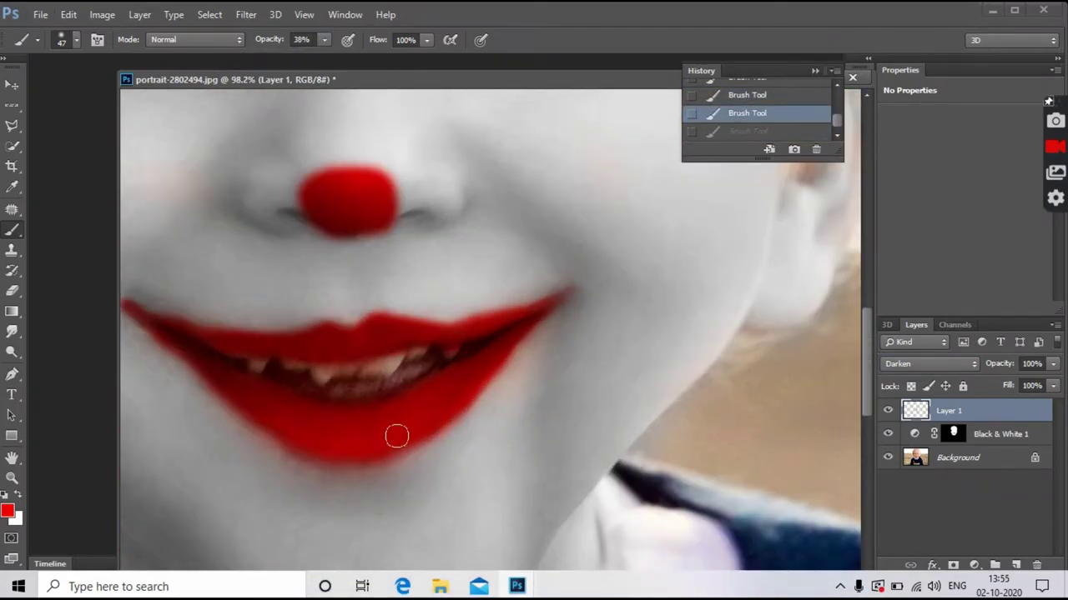
key(ctrl+z)
scroll(396, 436, down, 4)
scroll(417, 386, up, 5)
drag(324, 39, 347, 58)
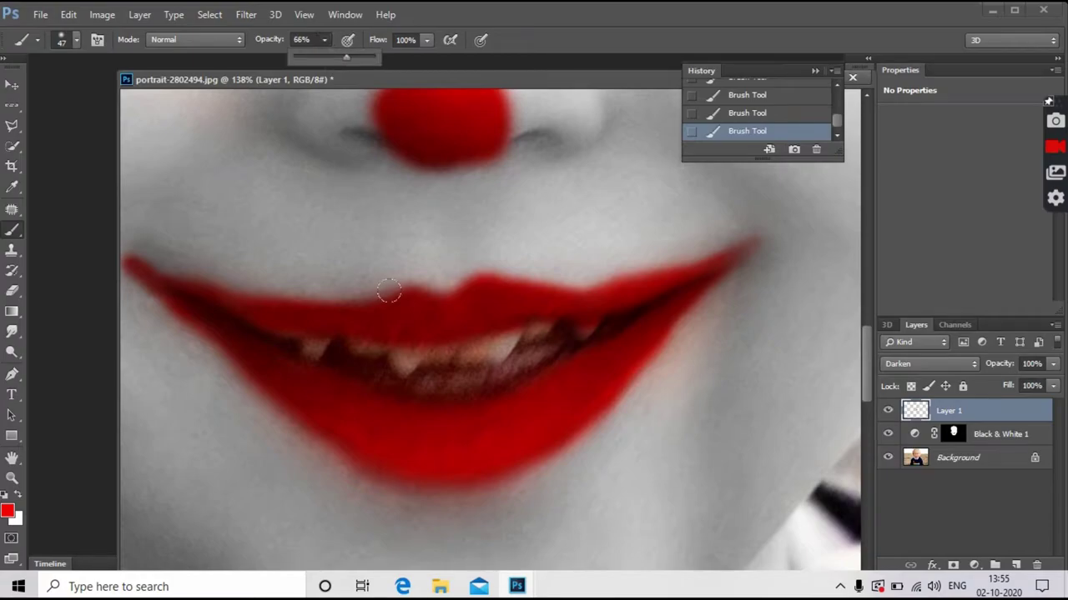
scroll(451, 309, down, 2)
scroll(584, 350, down, 2)
scroll(634, 390, up, 2)
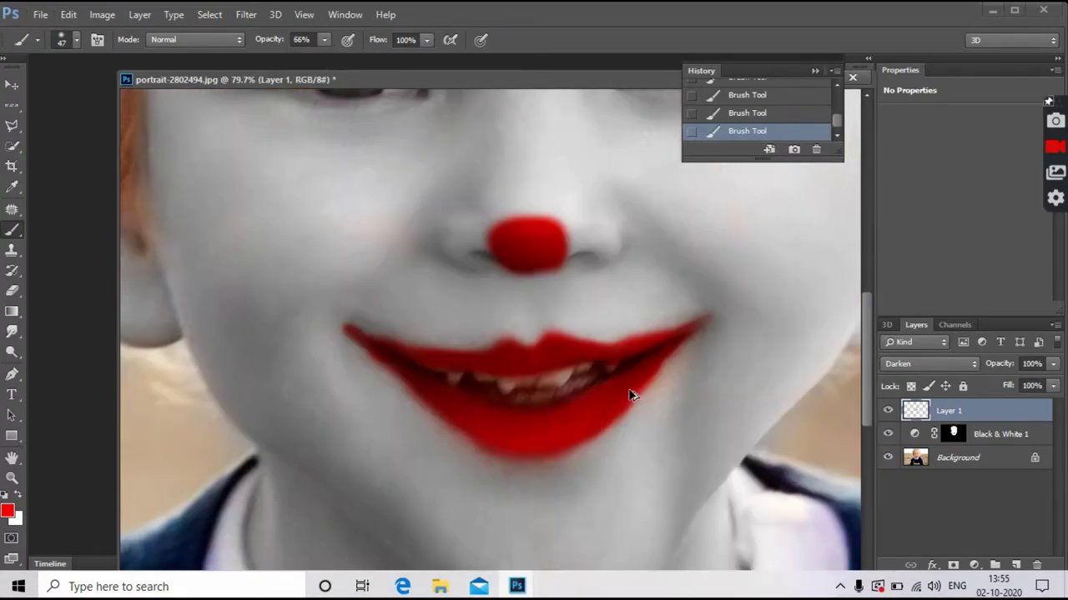
scroll(631, 393, up, 1)
scroll(543, 350, down, 4)
scroll(584, 380, up, 3)
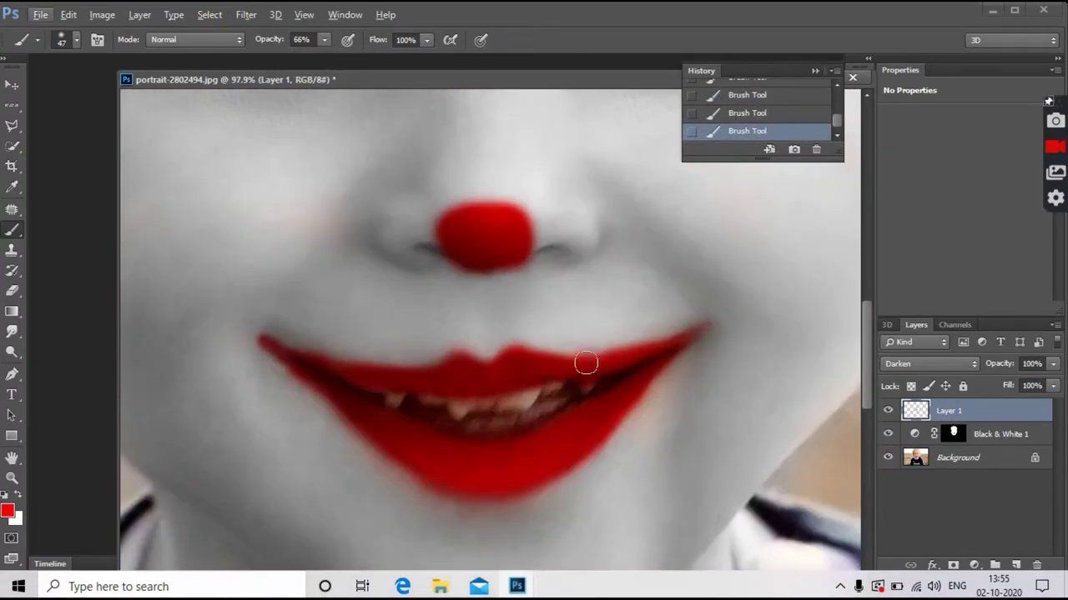
scroll(668, 425, down, 3)
scroll(450, 350, up, 3)
Soften the red lip edges with a 29 px Eraser at 44% opacity
key(e)
scroll(129, 463, up, 1)
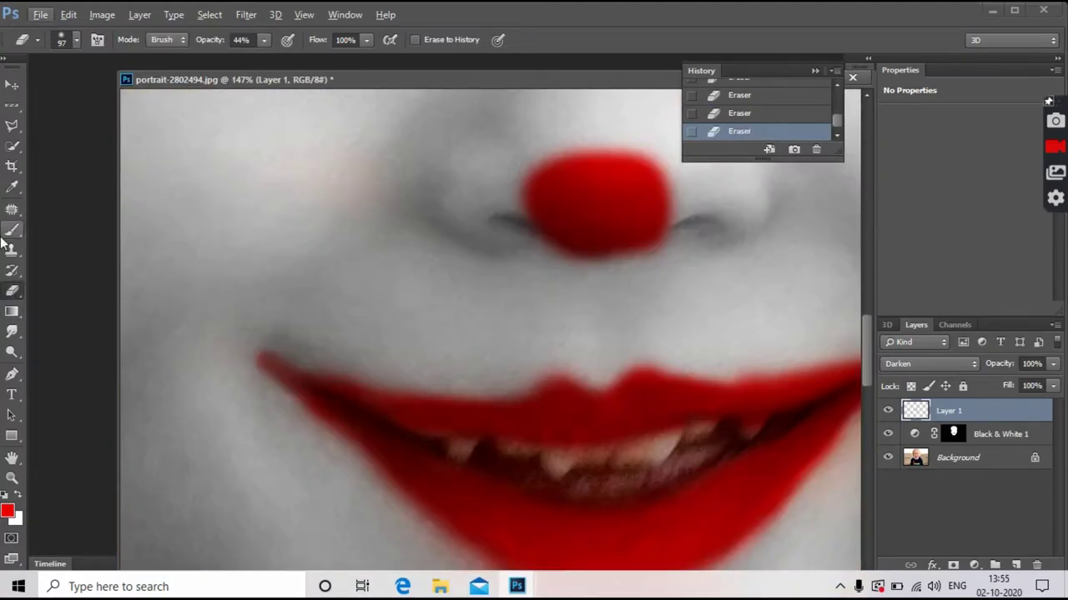
key(b)
click(61, 39)
click(271, 373)
key(e)
click(61, 39)
click(248, 328)
scroll(255, 369, down, 4)
scroll(707, 483, up, 4)
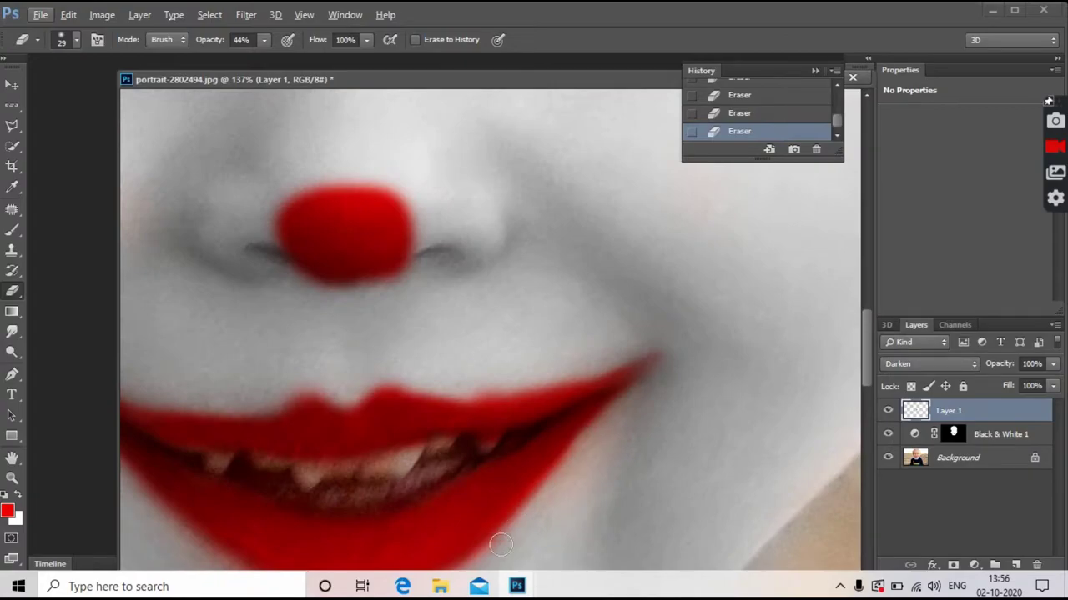
scroll(734, 429, down, 4)
scroll(710, 424, up, 2)
scroll(706, 423, up, 1)
scroll(706, 422, up, 1)
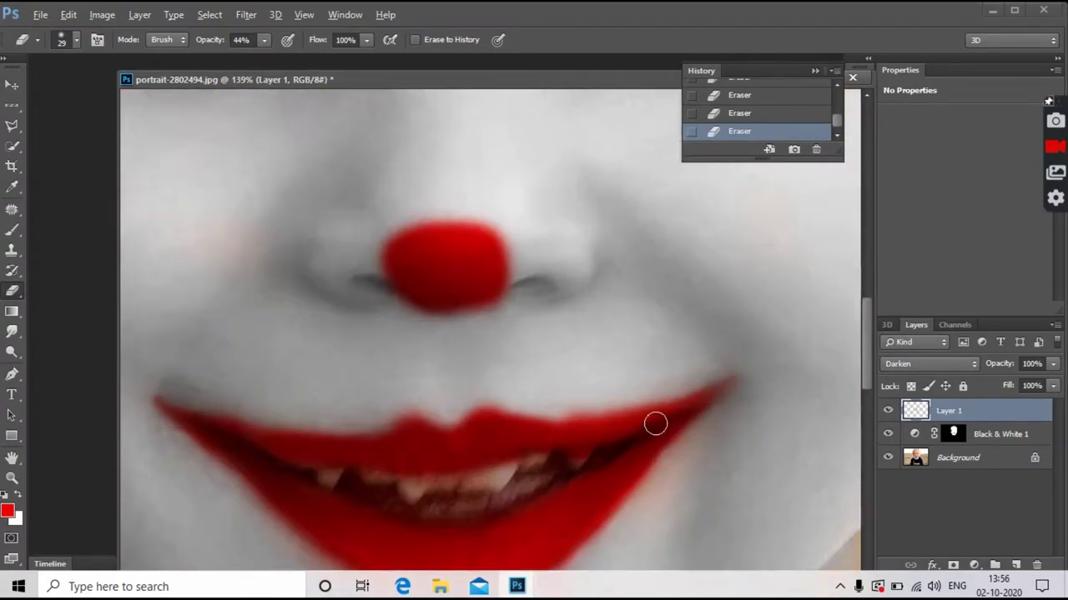
scroll(653, 424, up, 1)
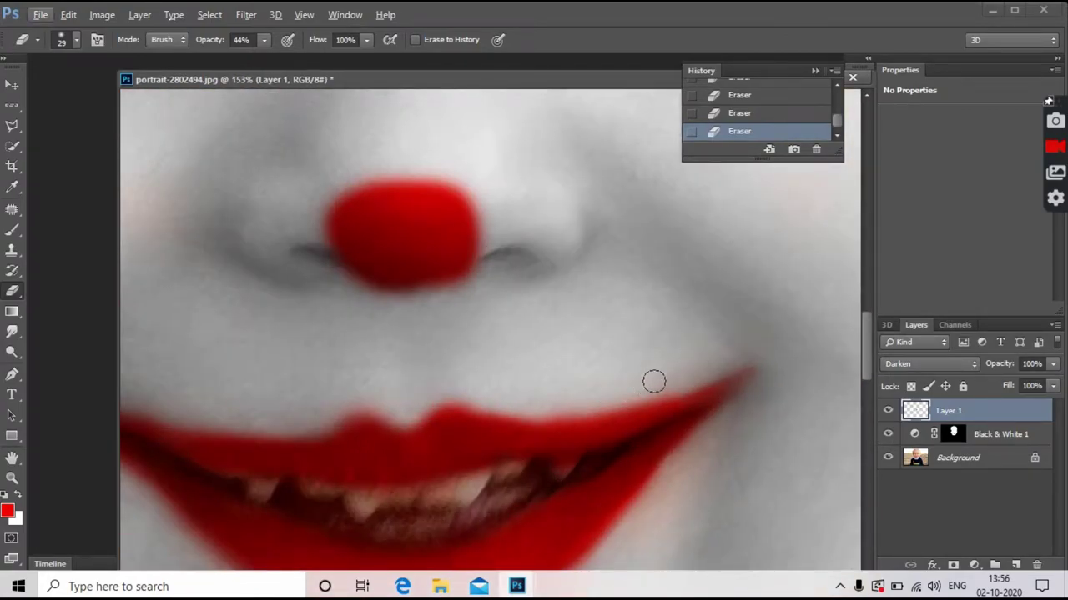
key(ctrl+z)
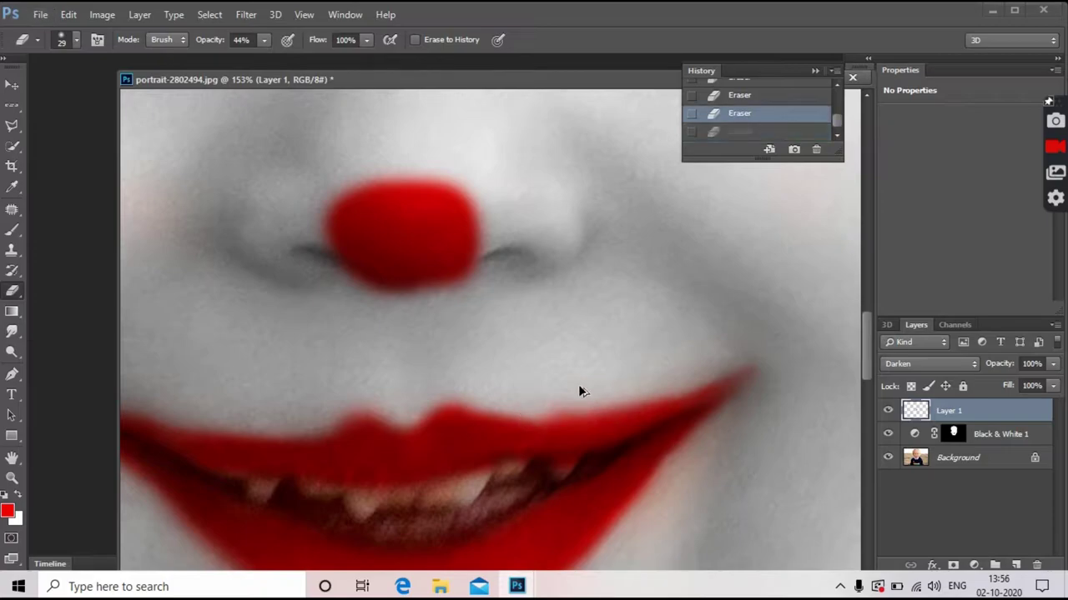
click(546, 405)
scroll(659, 434, down, 5)
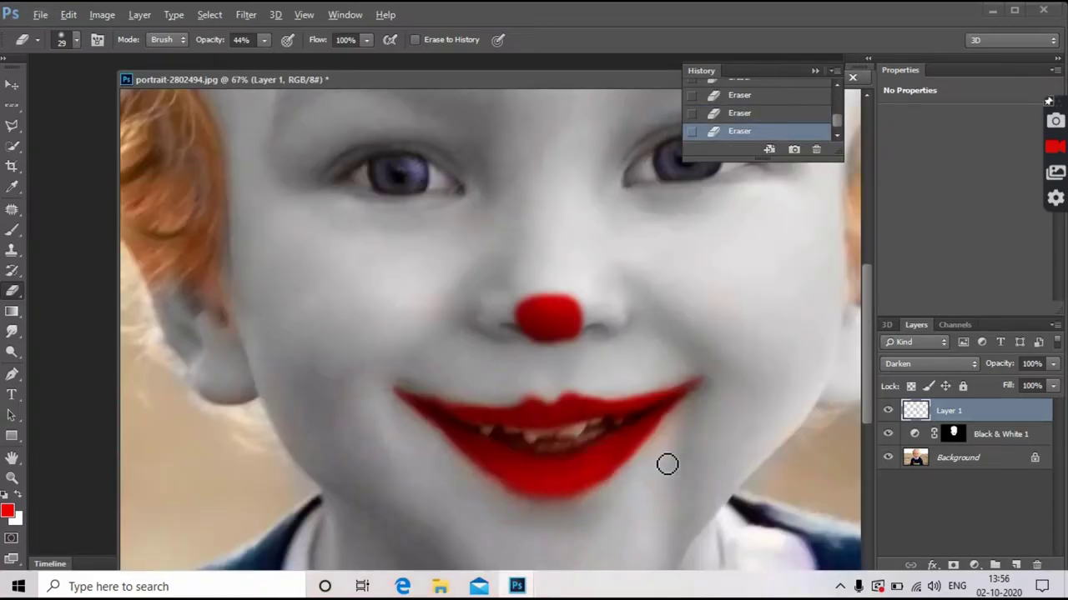
scroll(671, 471, down, 1)
scroll(672, 472, down, 2)
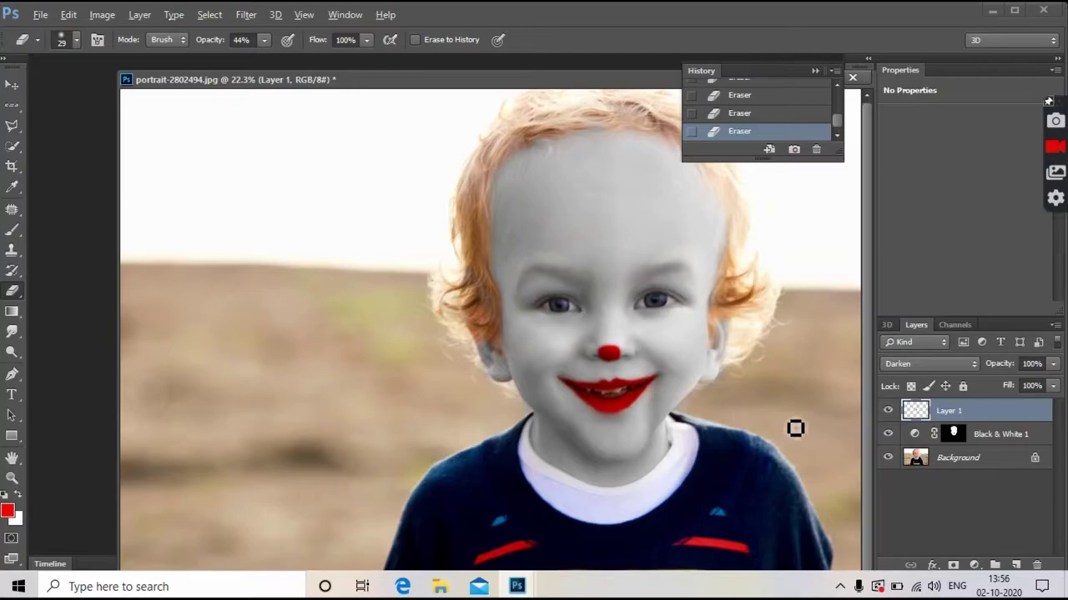
scroll(682, 321, up, 2)
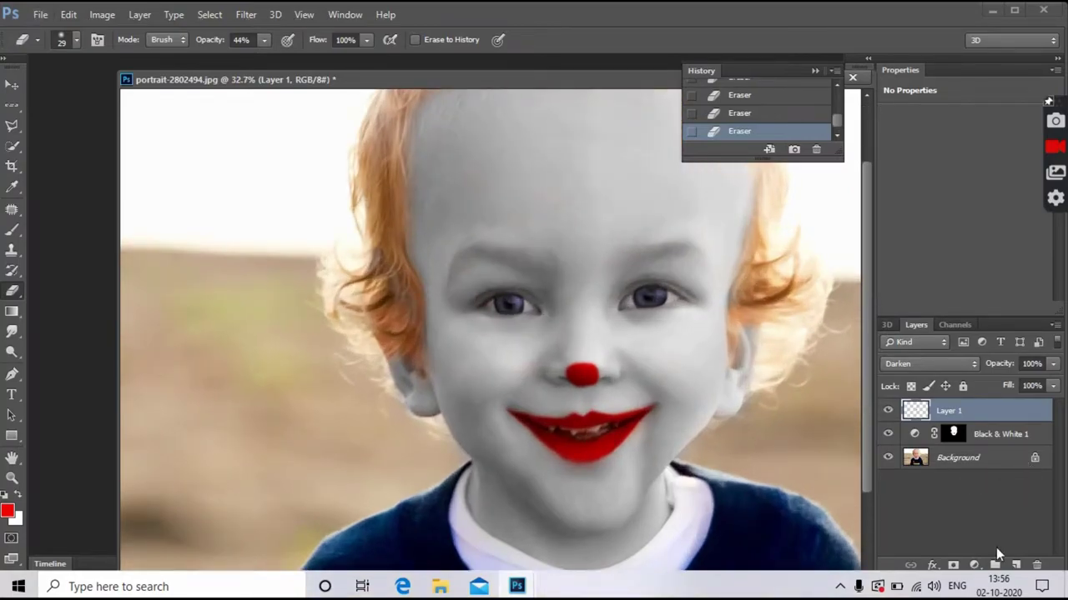
Add a new empty Layer 2 above Layer 1
click(1016, 565)
scroll(637, 306, up, 2)
scroll(491, 205, up, 1)
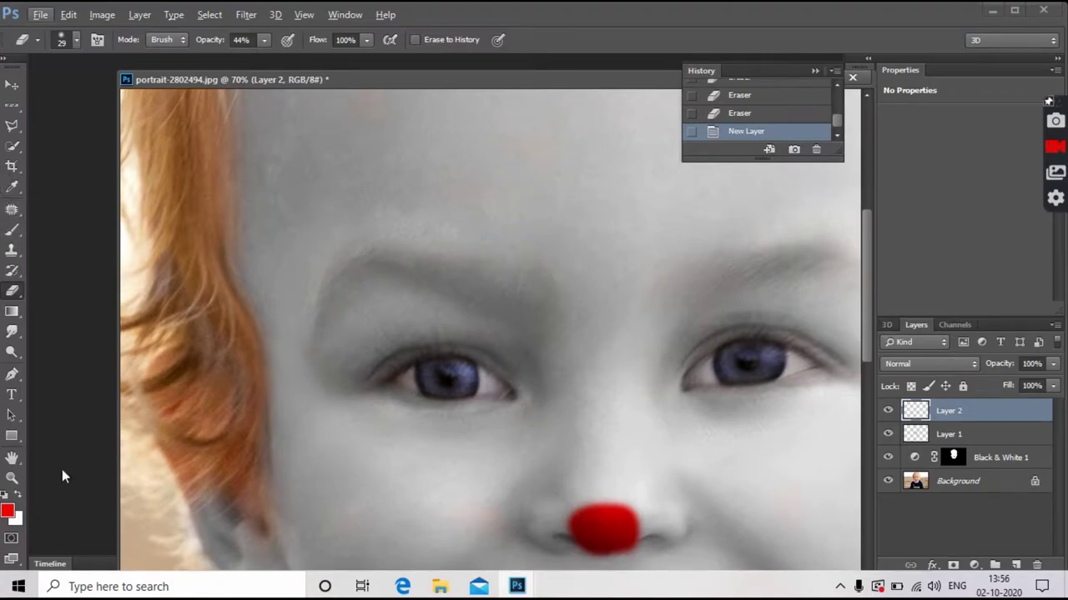
Choose a dark reddish-brown foreground colour in the Color Picker and confirm it
click(7, 511)
drag(662, 279, 568, 367)
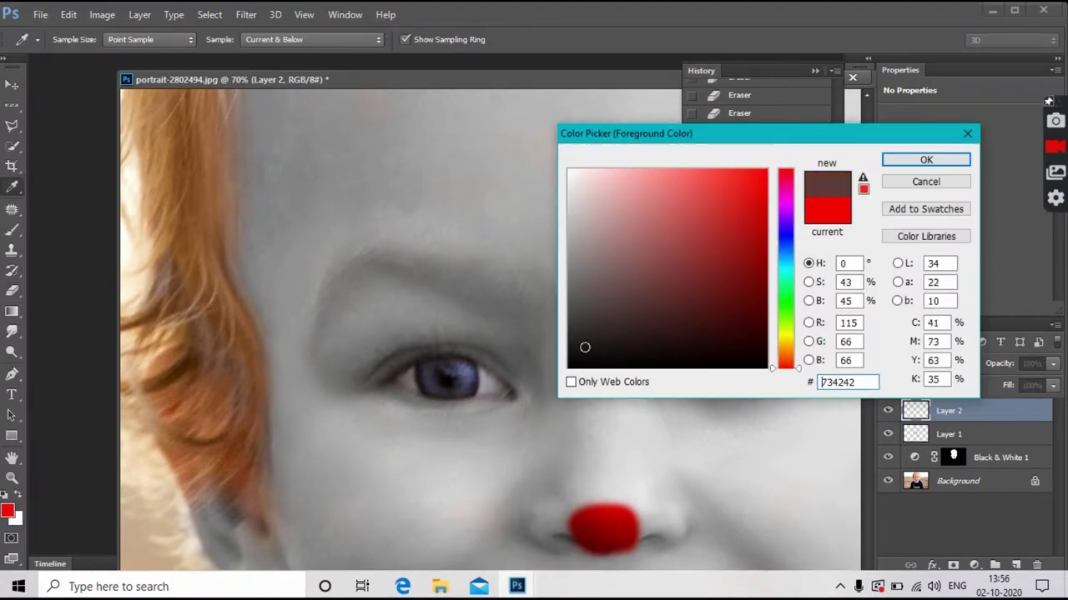
click(900, 163)
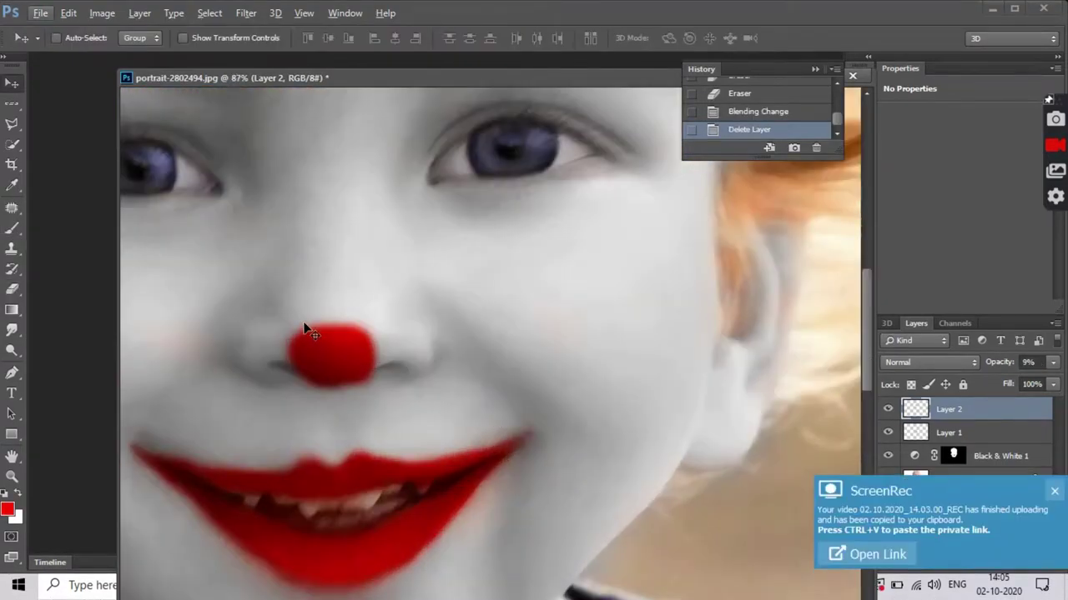
scroll(304, 327, up, 3)
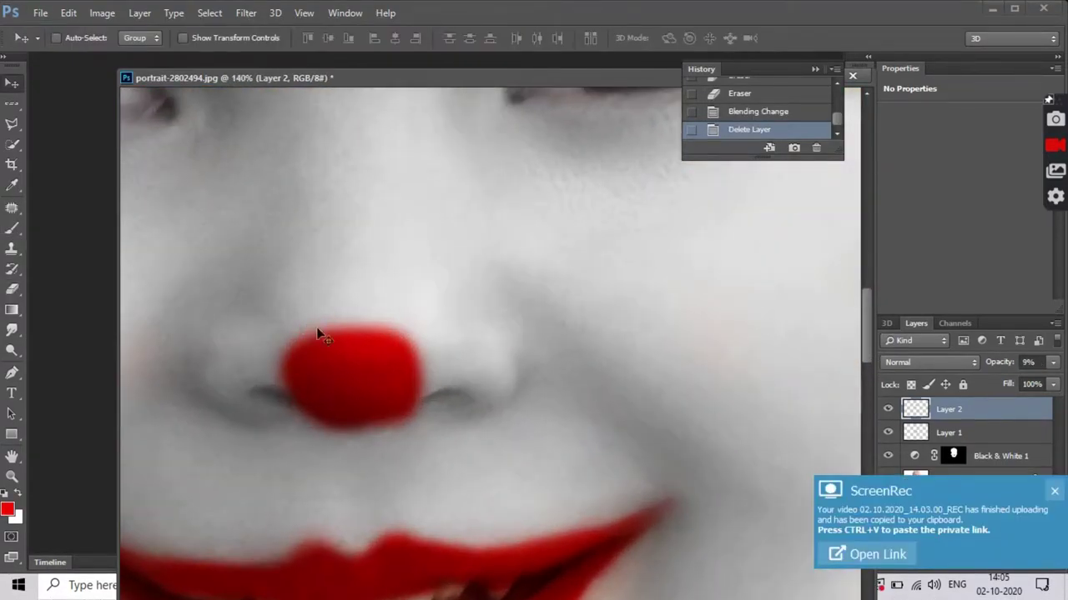
On Layer 1, brush extra red onto the nose, stretching it sideways
click(949, 432)
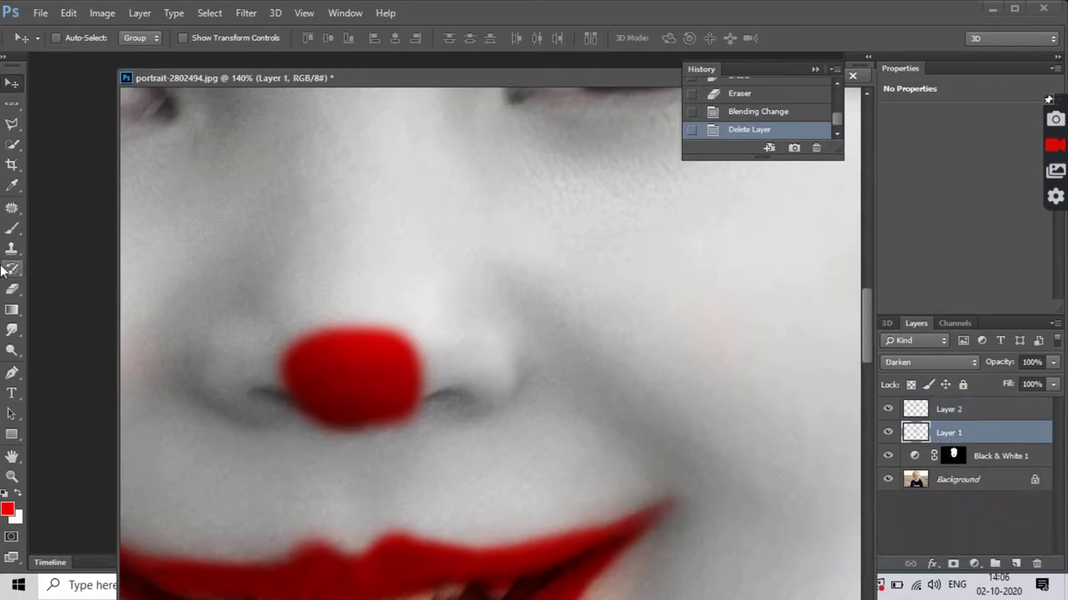
click(11, 228)
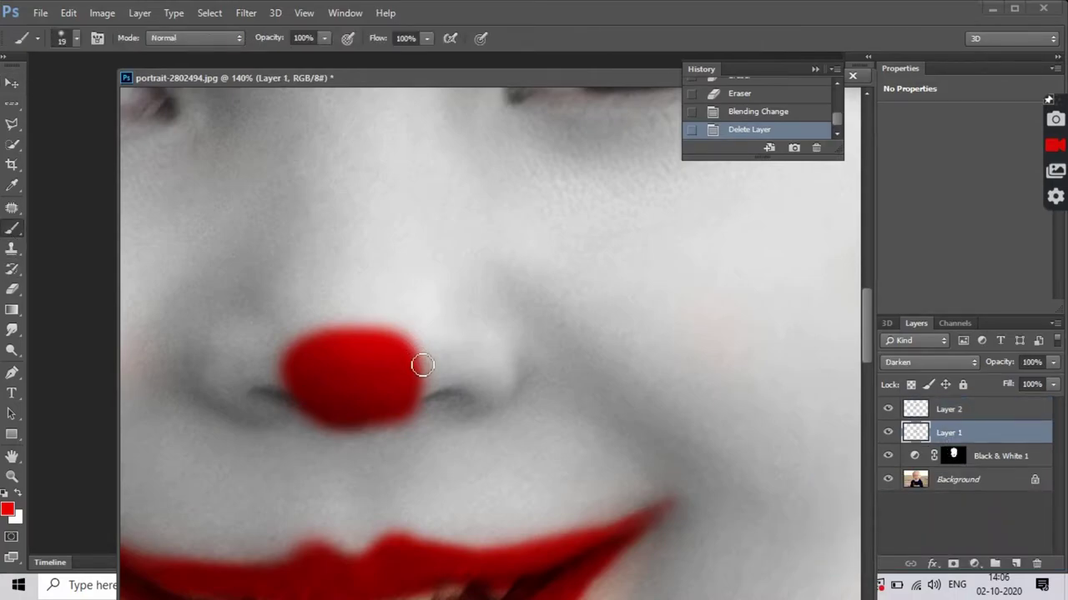
mouse_move(418, 360)
mouse_down()
mouse_move(425, 390)
mouse_move(429, 370)
mouse_move(412, 405)
mouse_move(450, 374)
mouse_move(423, 375)
mouse_move(406, 406)
mouse_move(250, 388)
mouse_move(281, 367)
mouse_move(261, 380)
mouse_move(409, 376)
mouse_up()
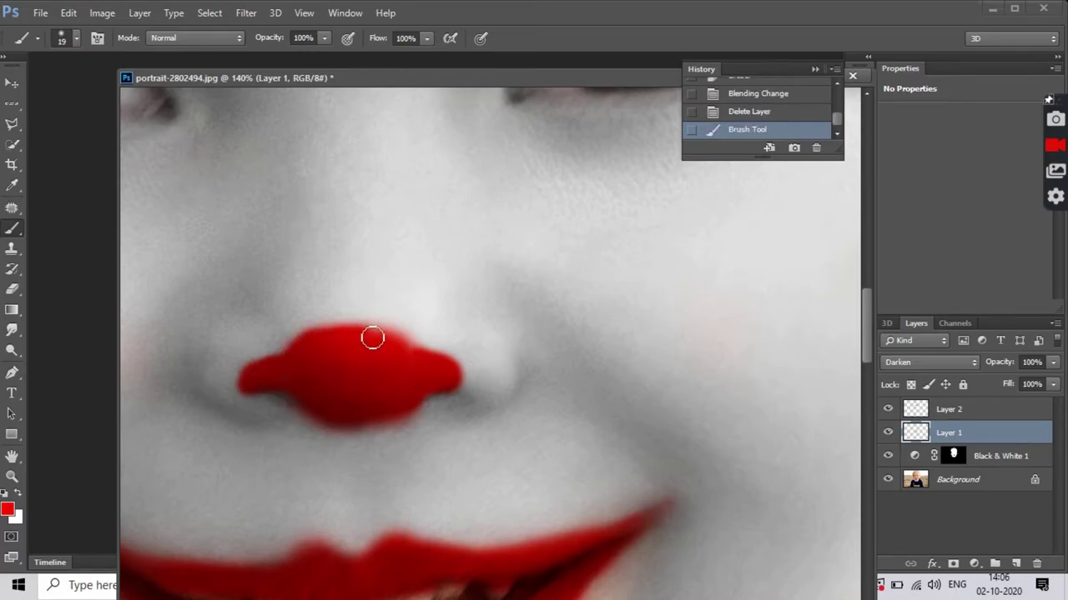
click(409, 358)
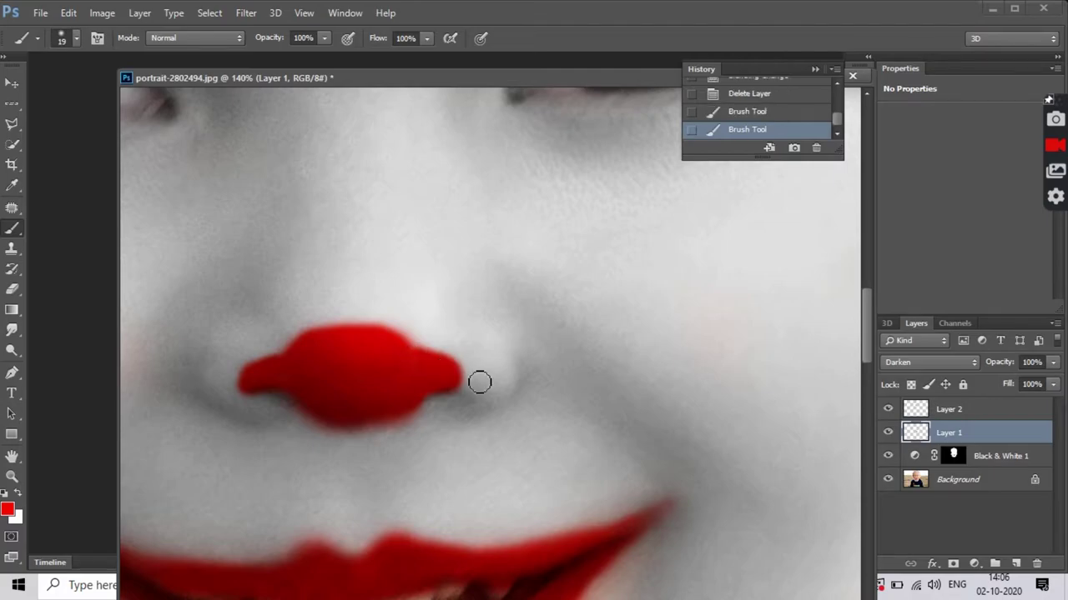
scroll(489, 374, down, 5)
scroll(489, 375, down, 2)
scroll(478, 414, up, 5)
scroll(588, 530, down, 2)
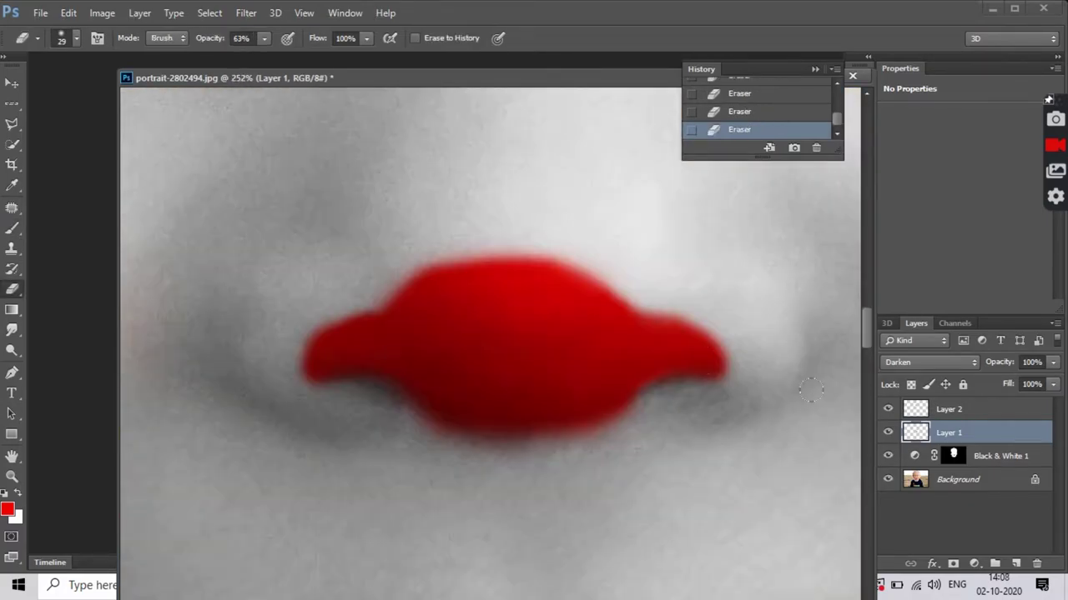
Dab red along the nose outline and erase the excess from its edge
click(11, 227)
click(715, 368)
click(714, 360)
scroll(801, 396, down, 5)
scroll(725, 367, up, 5)
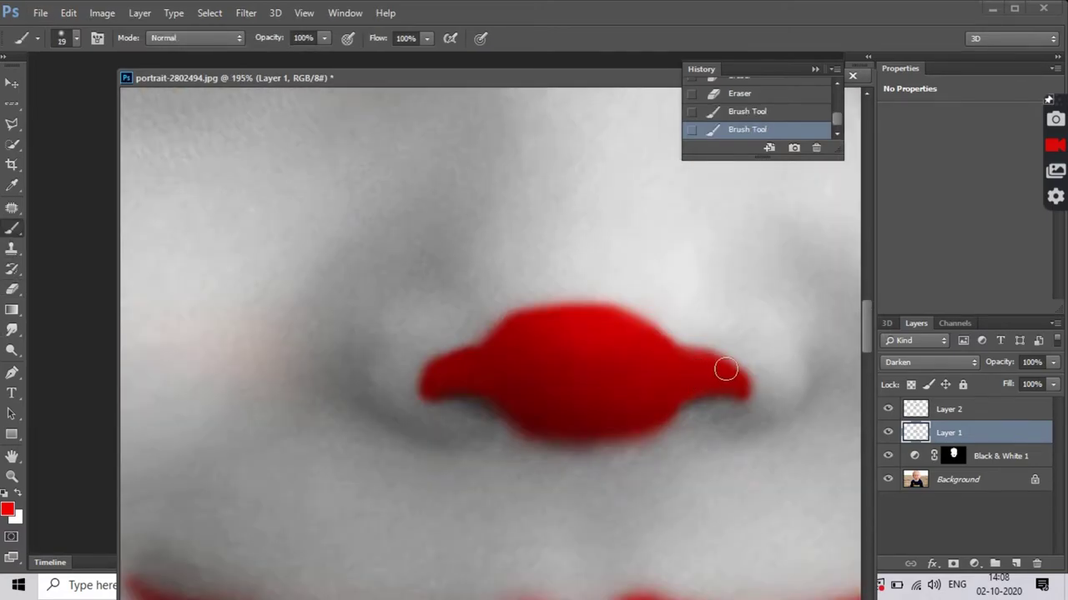
click(726, 367)
scroll(726, 367, up, 1)
key(e)
drag(733, 407, 729, 328)
scroll(729, 328, down, 3)
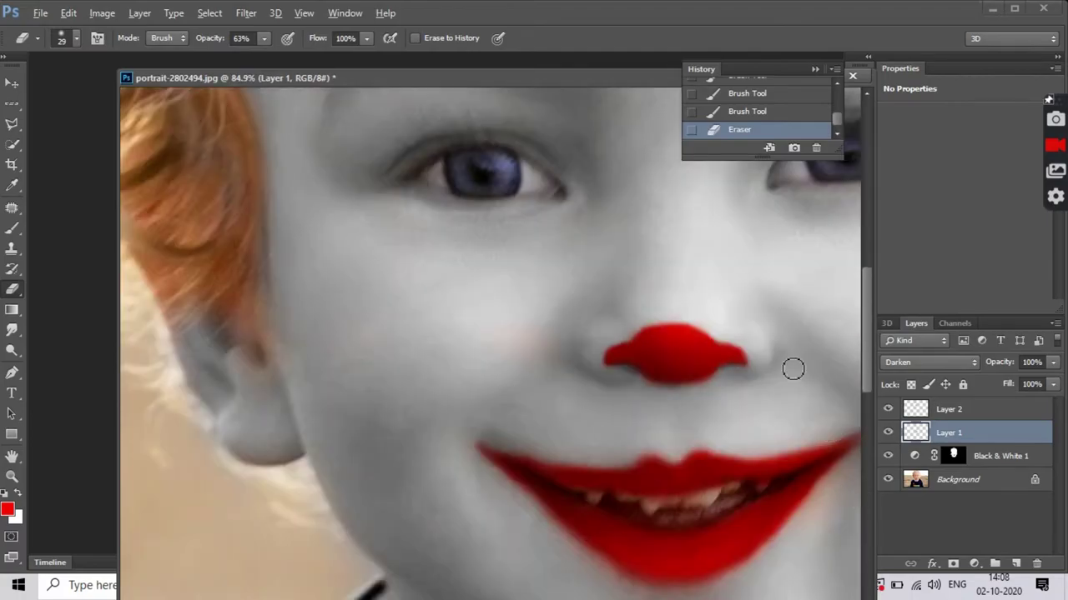
scroll(794, 367, up, 3)
Repaint the nose tip edge in red
key(b)
click(635, 328)
drag(635, 328, 716, 357)
scroll(755, 371, down, 4)
scroll(758, 381, up, 2)
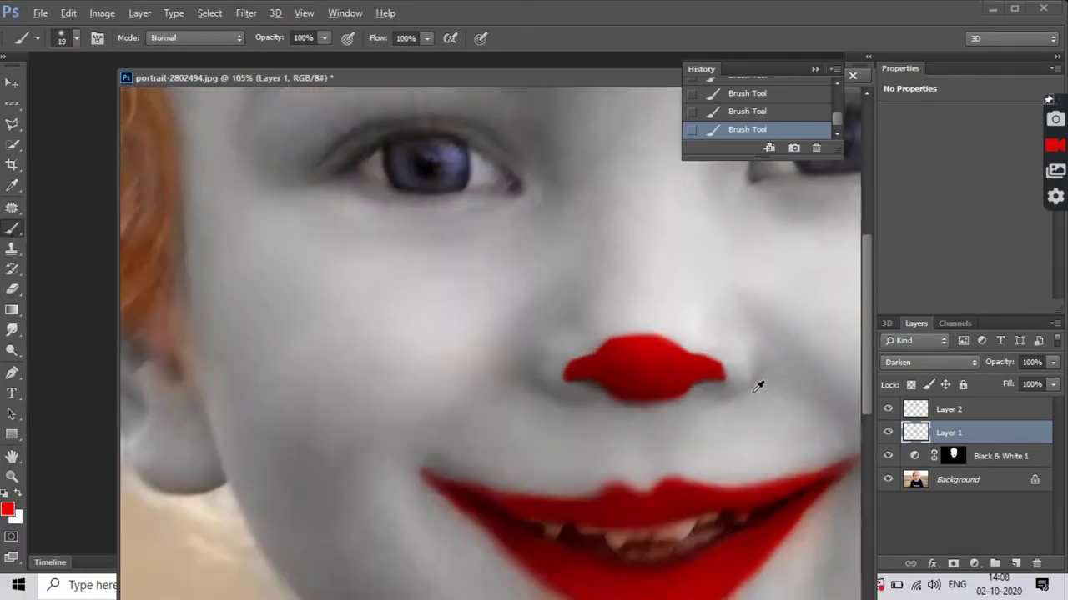
scroll(758, 381, down, 2)
scroll(767, 370, up, 2)
scroll(768, 369, up, 3)
Erase stray red and trim the lip edges
key(e)
drag(476, 399, 504, 405)
drag(719, 404, 695, 434)
scroll(768, 423, down, 4)
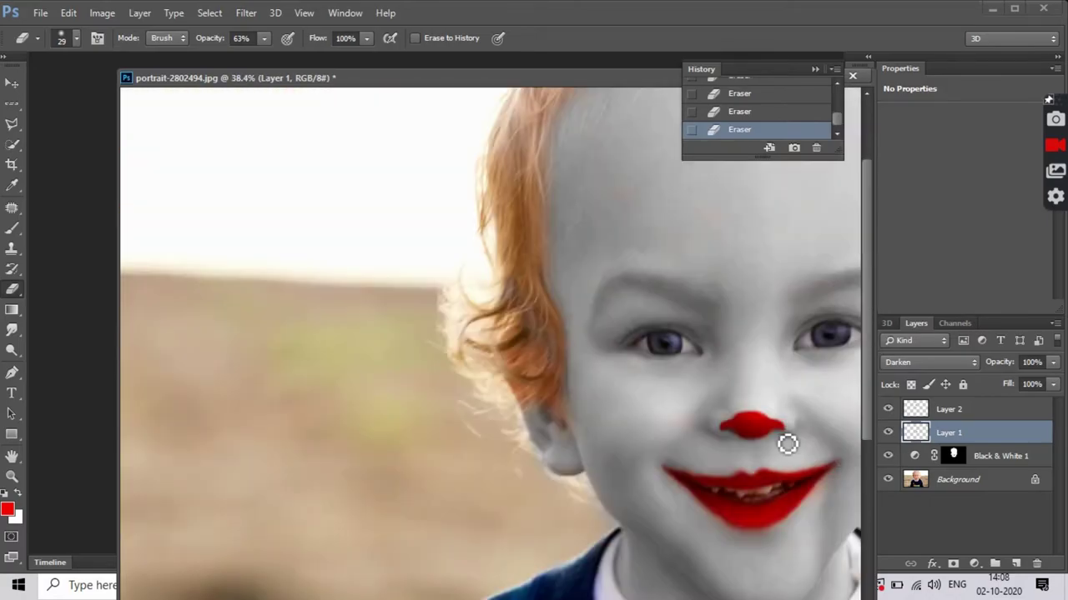
scroll(629, 362, up, 2)
scroll(572, 381, up, 1)
scroll(561, 377, up, 2)
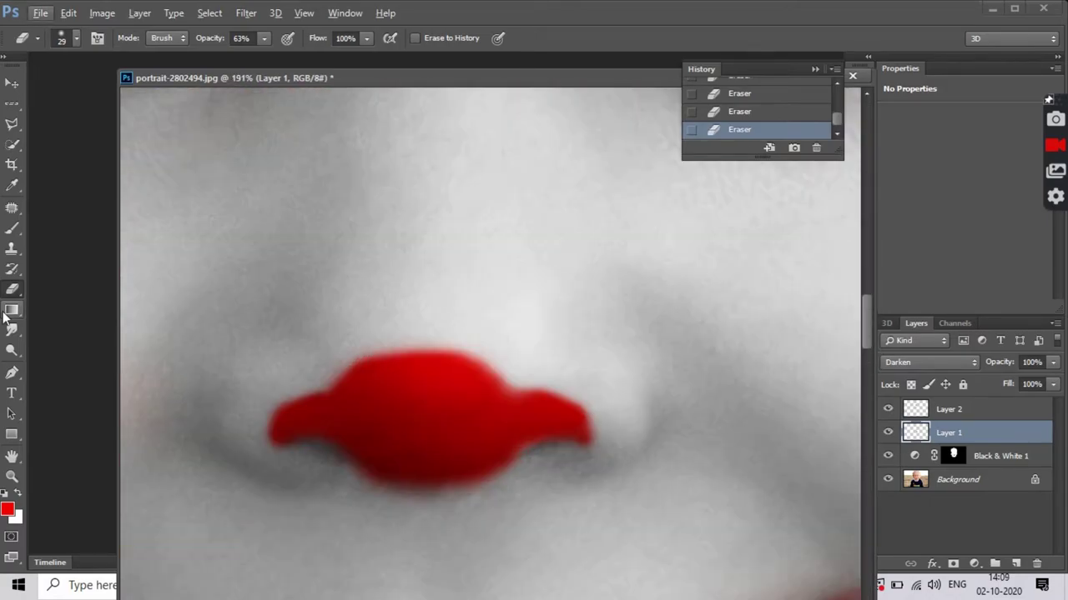
Dab a little more red onto the nose, then select the faint Layer 2
key(b)
click(510, 408)
scroll(567, 412, down, 2)
scroll(567, 412, up, 2)
click(533, 413)
scroll(641, 519, down, 6)
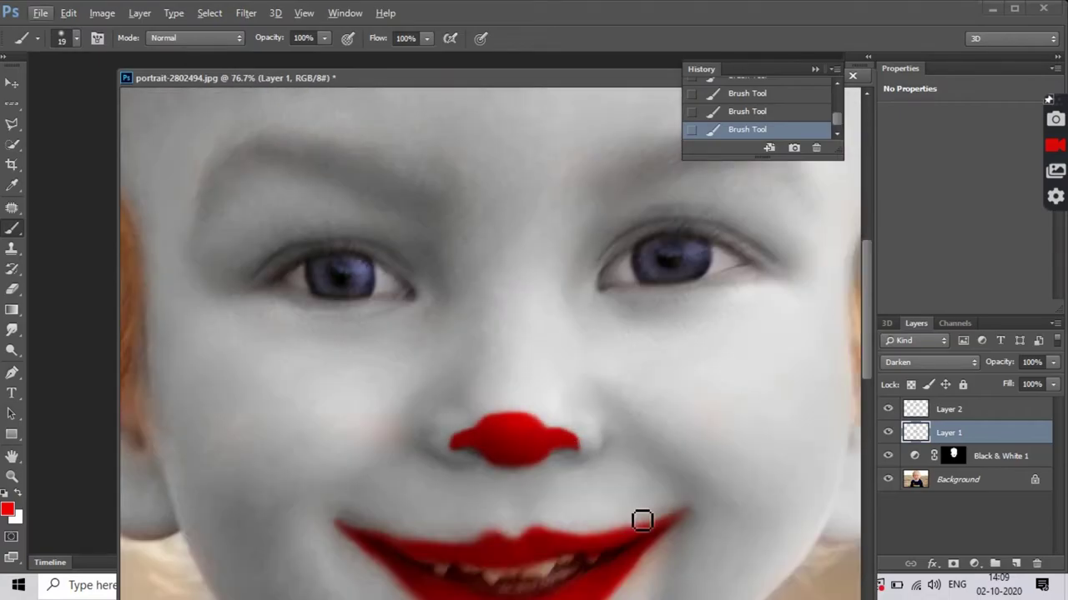
scroll(640, 515, down, 2)
scroll(643, 517, down, 1)
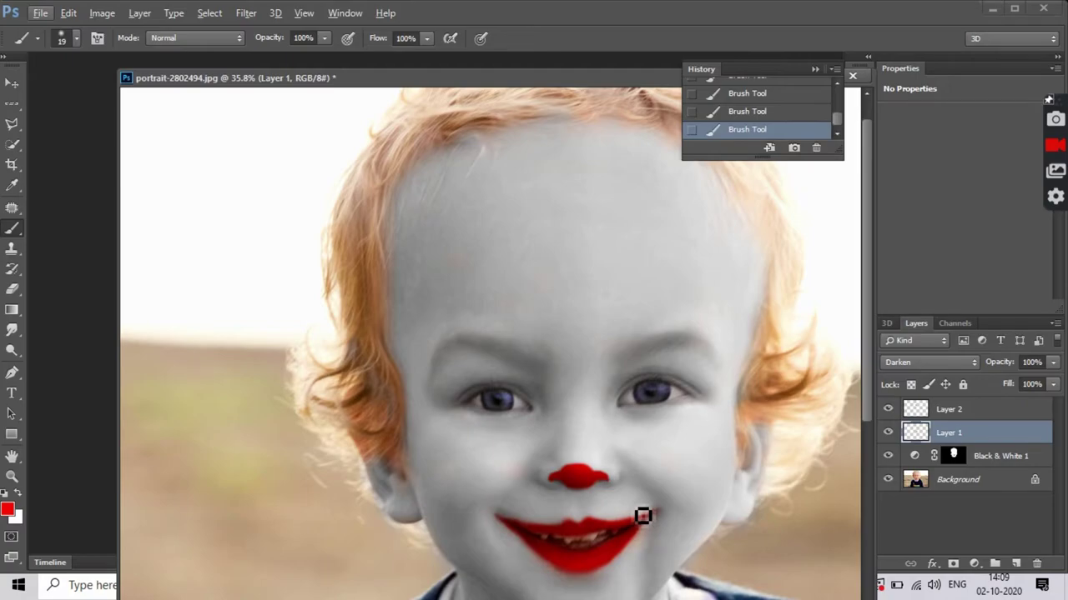
scroll(534, 497, up, 5)
scroll(724, 422, down, 5)
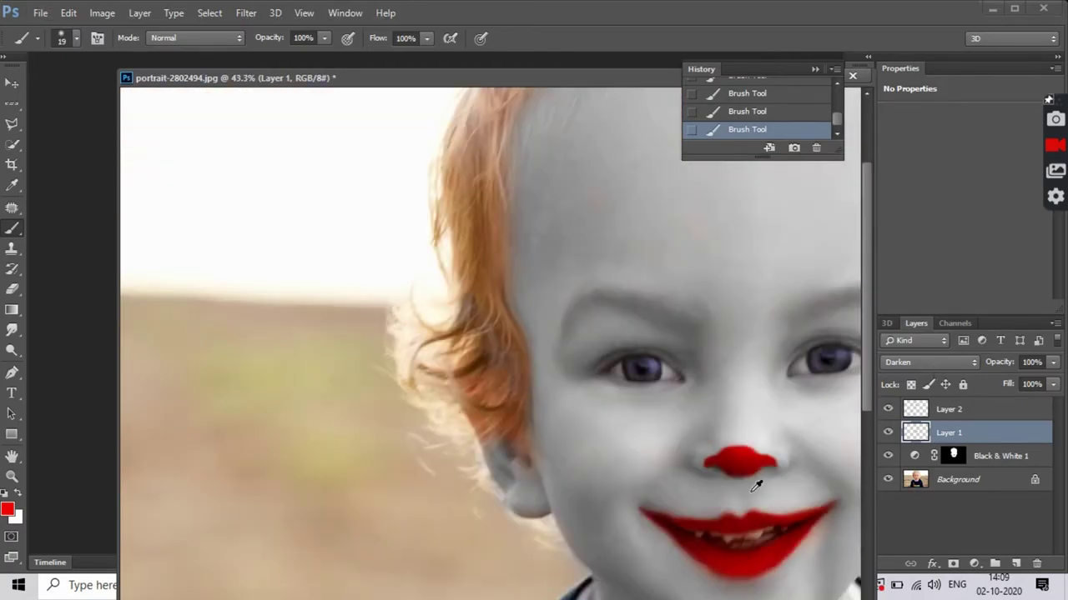
scroll(756, 485, down, 2)
click(926, 409)
scroll(765, 420, up, 4)
scroll(702, 385, up, 2)
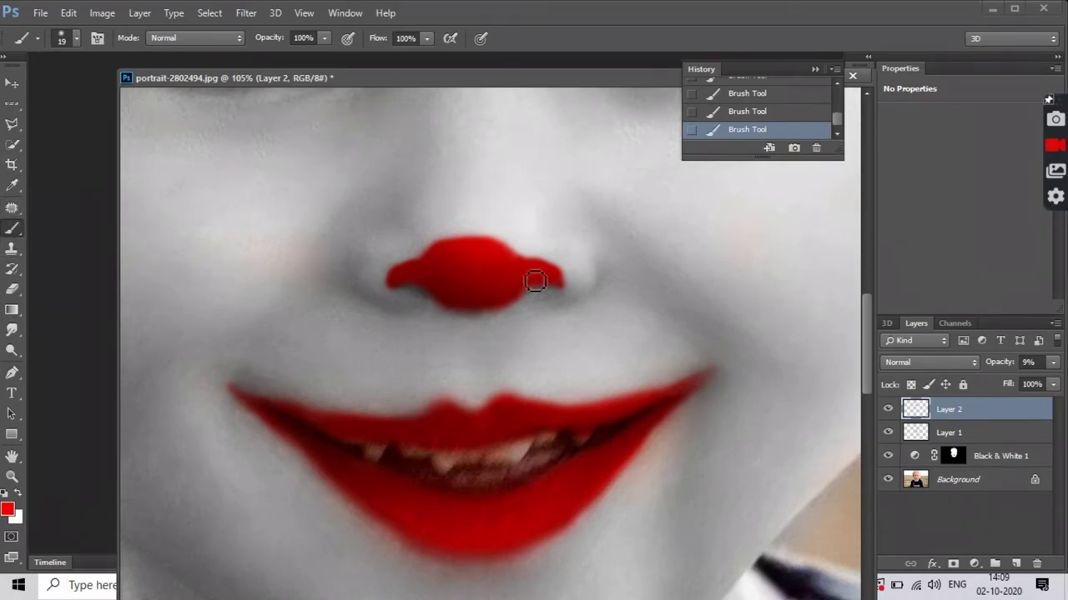
Enlarge the brush and undo the last brush stroke
click(76, 37)
drag(109, 88, 97, 86)
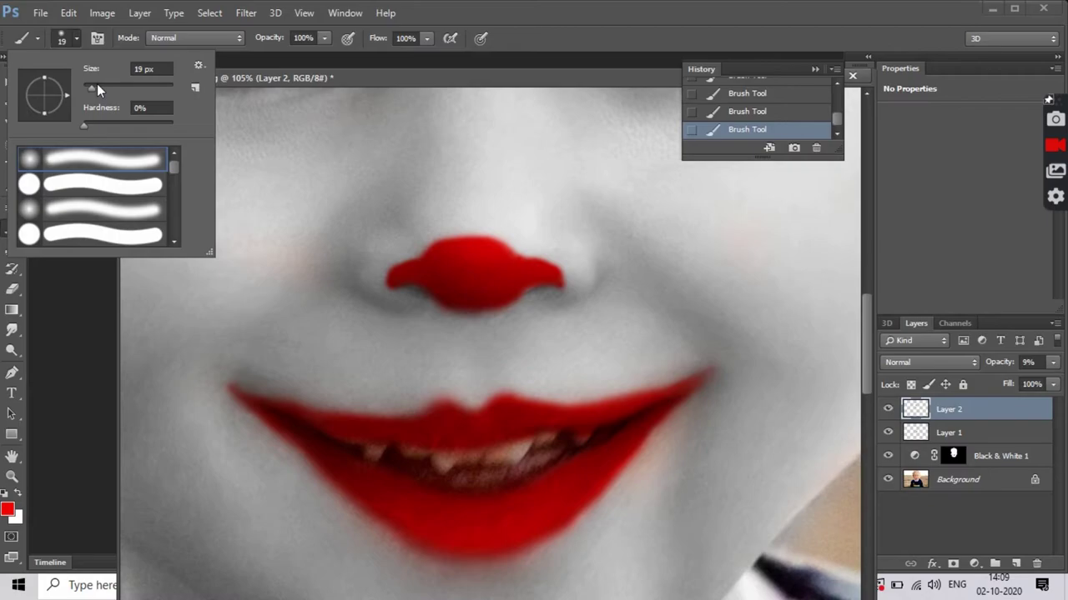
key(Escape)
key(ctrl+z)
Try raising Layer 2 opacity to 100%, then revert the change
click(1052, 362)
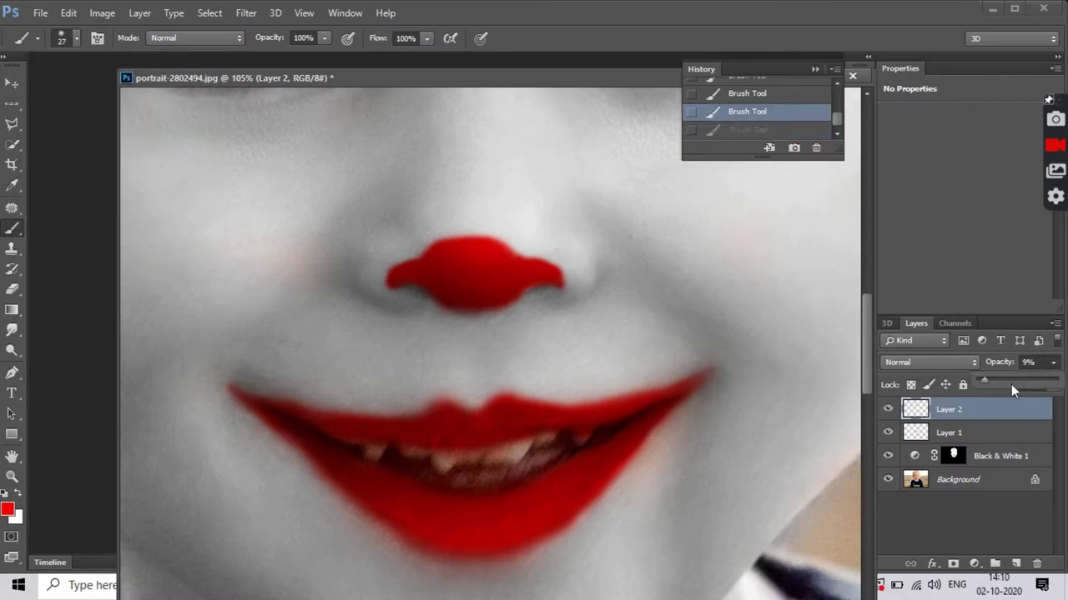
drag(1011, 383, 1056, 382)
key(ctrl+z)
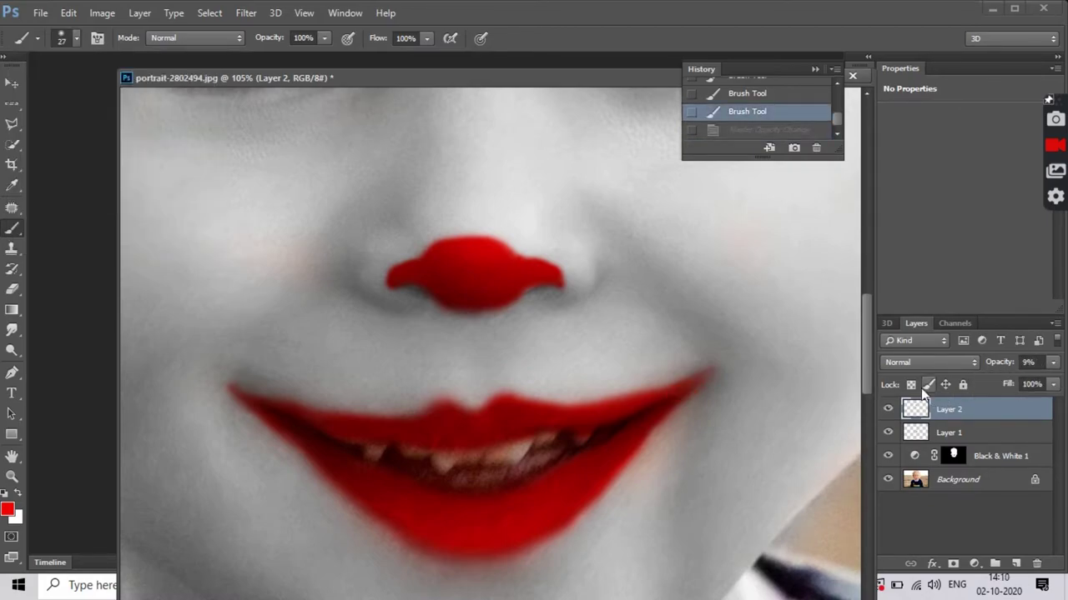
scroll(738, 125, up, 1)
scroll(741, 126, up, 1)
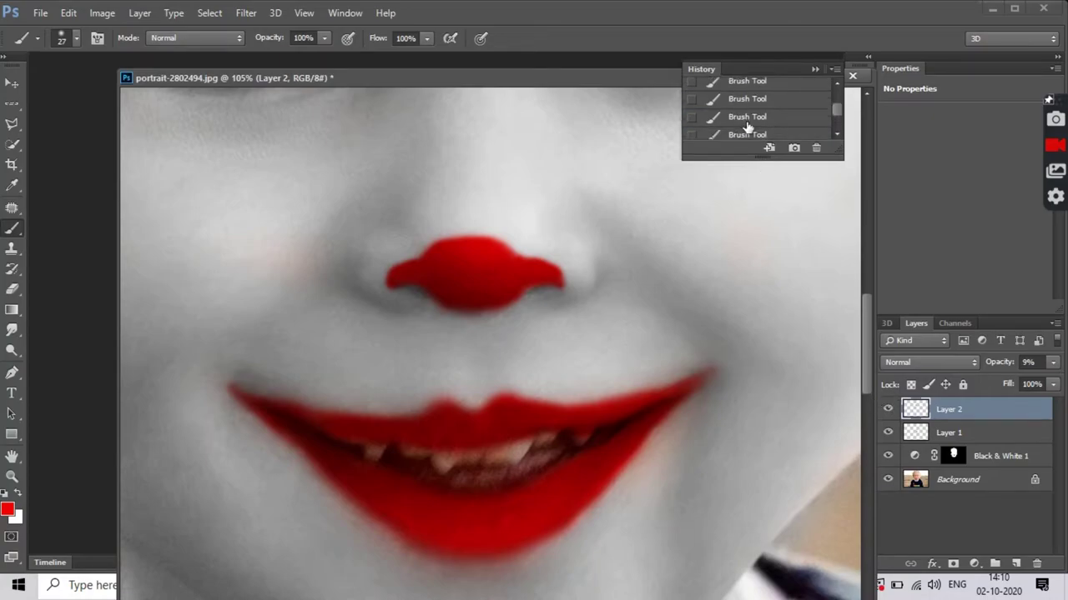
scroll(743, 126, up, 1)
scroll(786, 179, down, 2)
scroll(786, 179, down, 1)
Delete the old Layer 2 and create a fresh empty layer above Layer 1
right_click(965, 422)
click(668, 145)
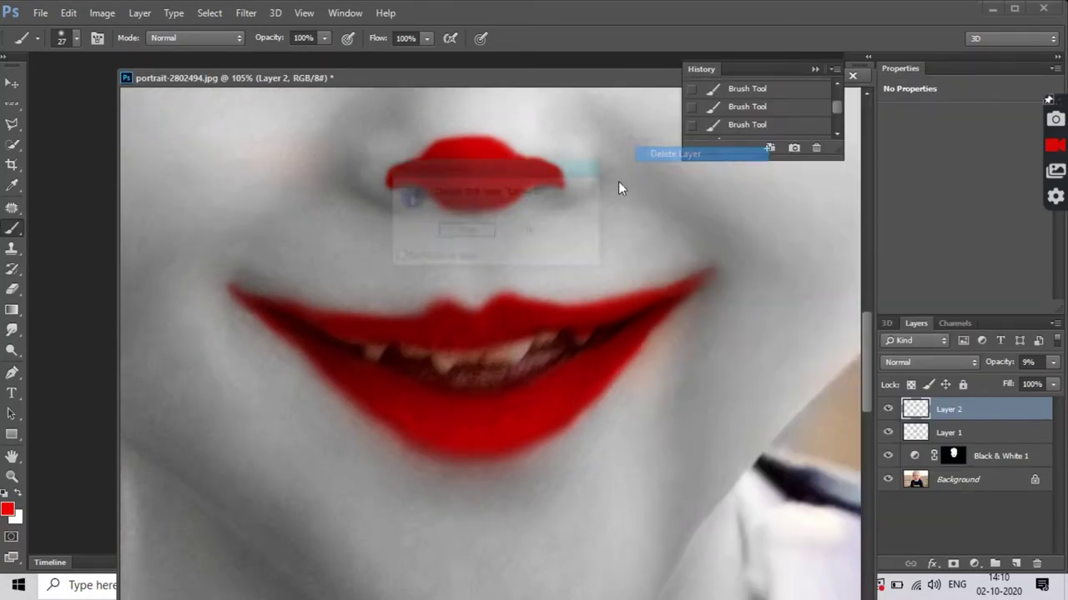
click(467, 231)
click(1015, 564)
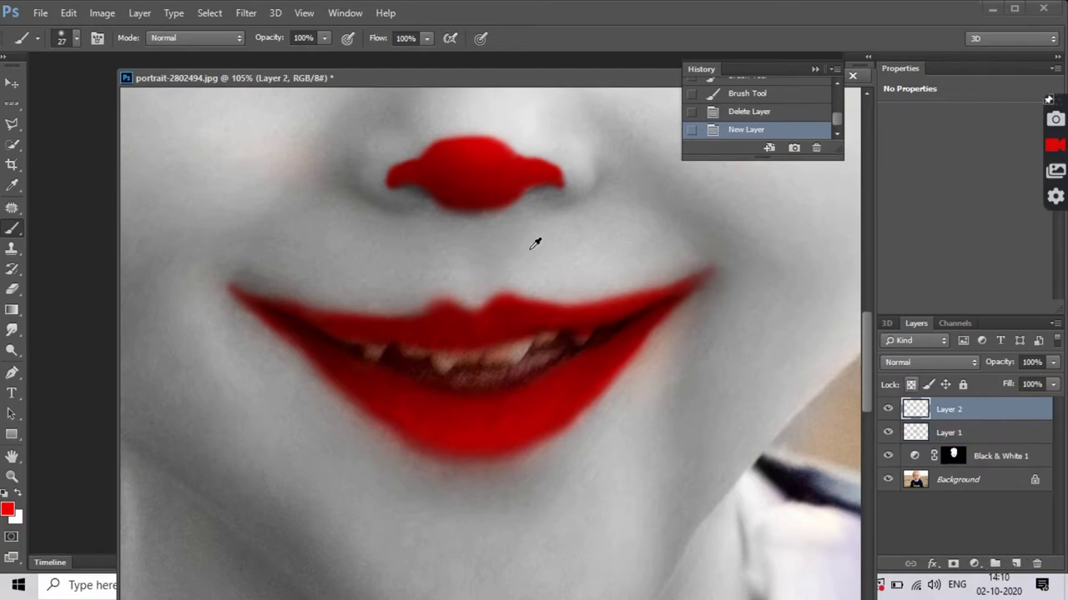
scroll(576, 267, down, 3)
scroll(589, 311, up, 2)
scroll(589, 311, up, 2)
scroll(556, 355, up, 1)
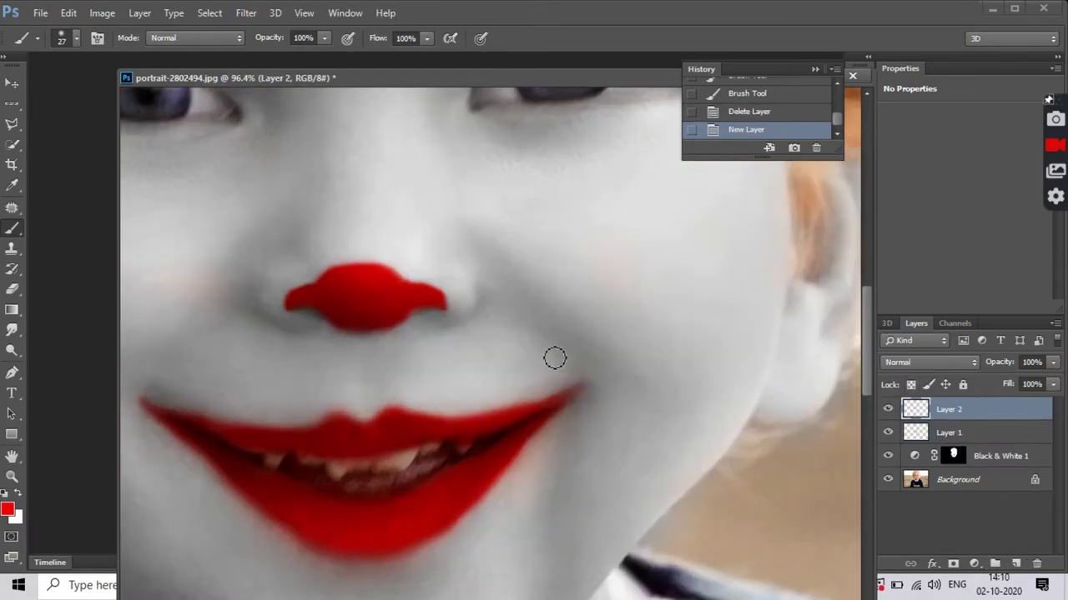
scroll(542, 379, up, 1)
scroll(523, 403, down, 2)
scroll(523, 402, down, 2)
scroll(519, 409, up, 1)
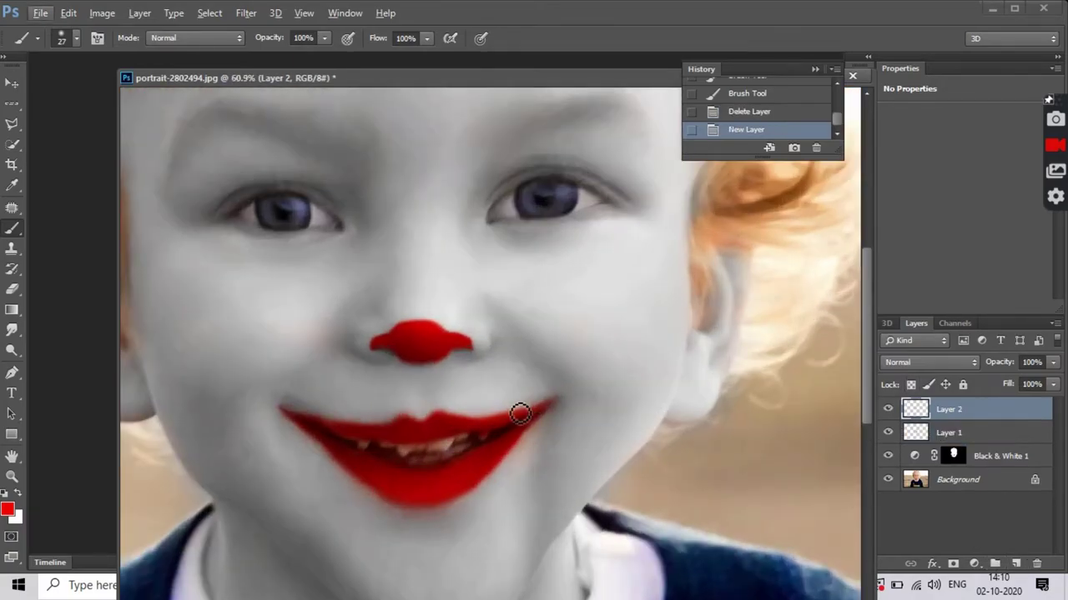
scroll(519, 409, up, 1)
click(76, 38)
Set the brush to 41 px and paint a red line from the lip up to the left eye
drag(94, 87, 100, 85)
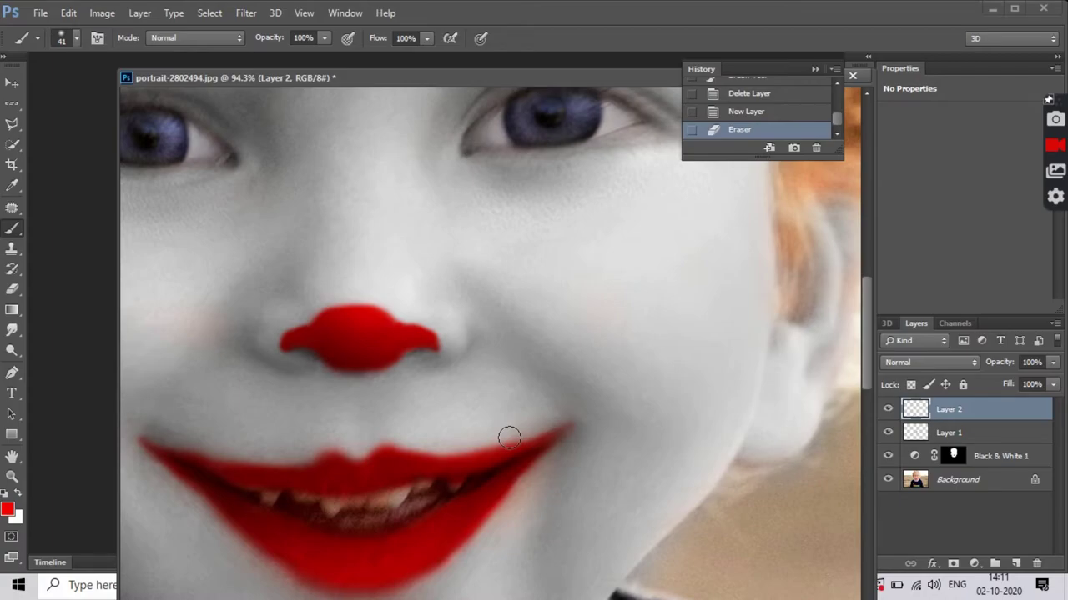
drag(282, 541, 226, 310)
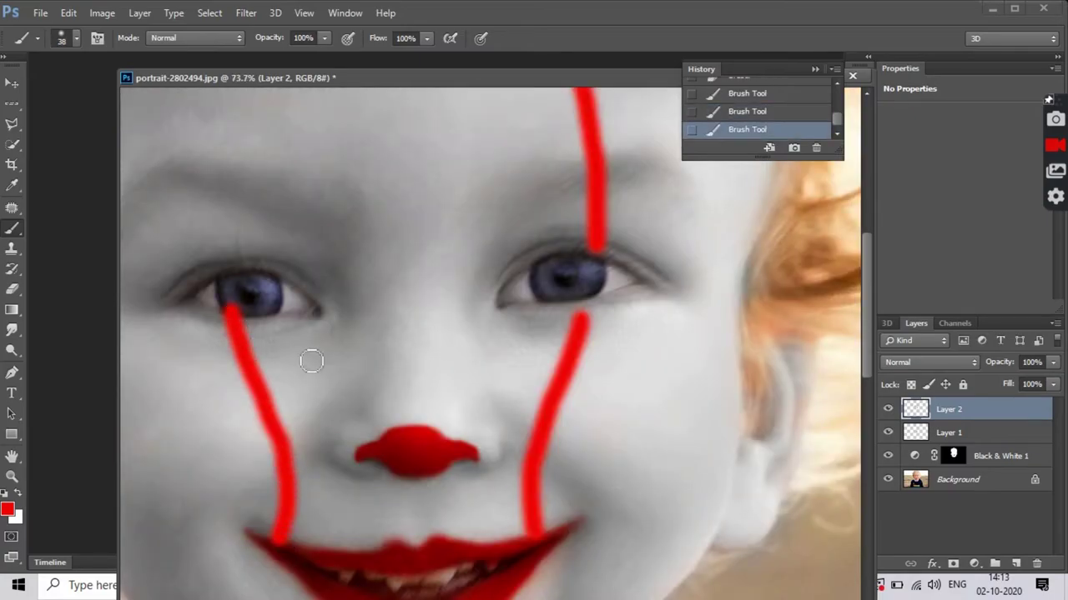
scroll(385, 434, down, 2)
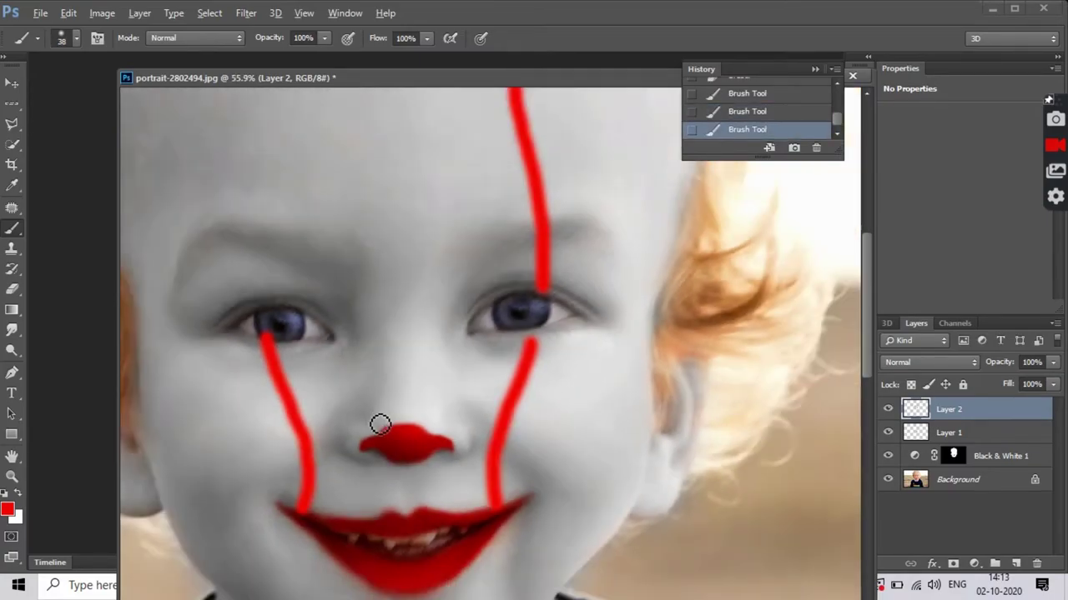
scroll(390, 436, down, 3)
scroll(303, 317, up, 3)
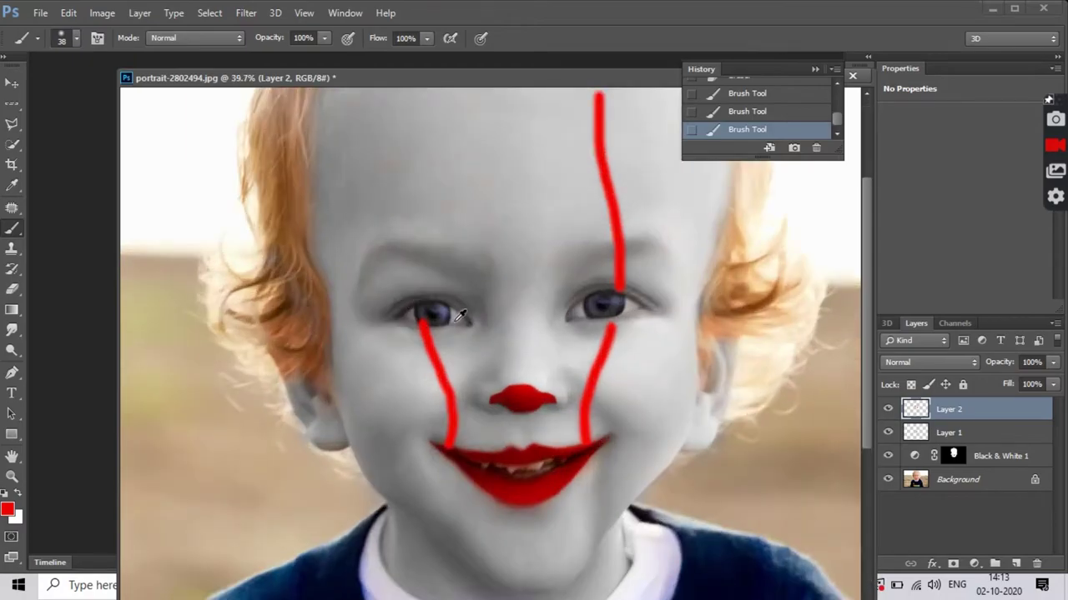
scroll(541, 365, up, 1)
scroll(467, 399, down, 1)
Undo that stroke and paint a red line from the left eye up the forehead
key(ctrl+z)
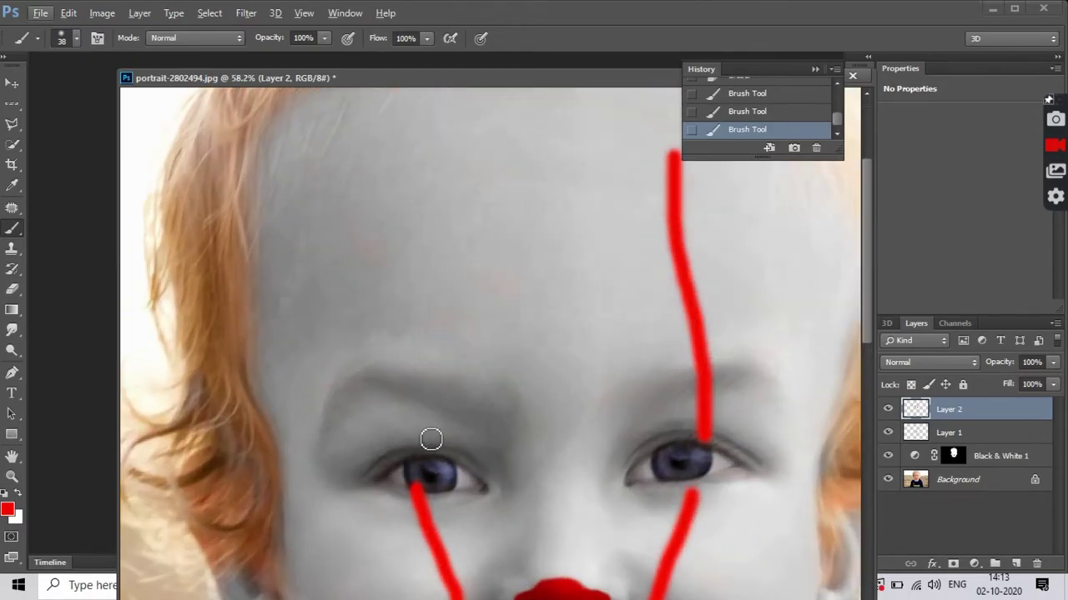
scroll(442, 417, down, 1)
mouse_move(463, 386)
mouse_down()
mouse_move(455, 310)
mouse_move(495, 200)
mouse_up()
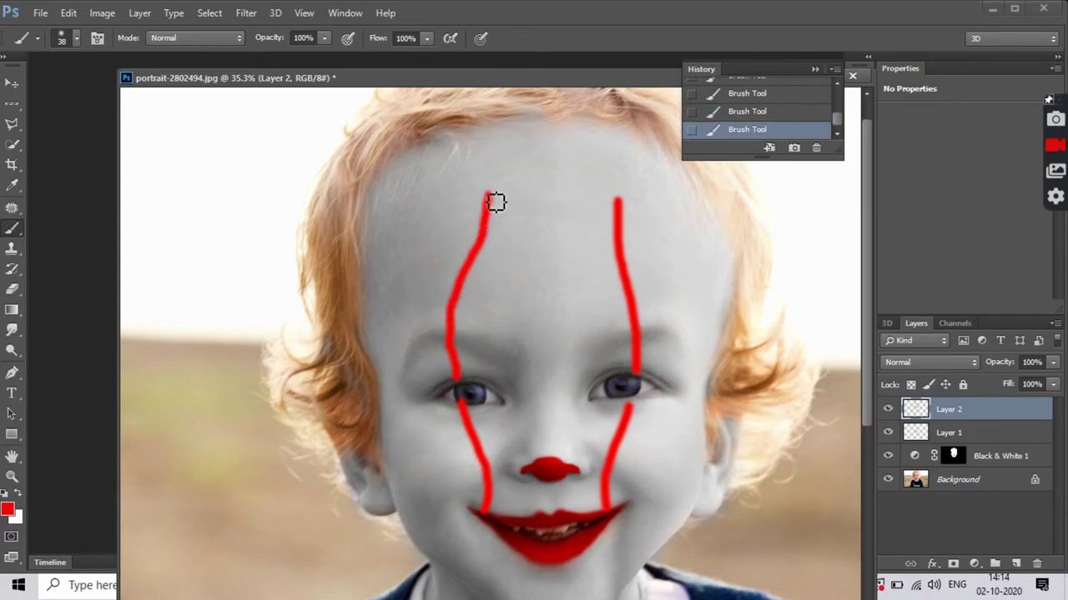
scroll(542, 242, down, 2)
scroll(590, 276, down, 2)
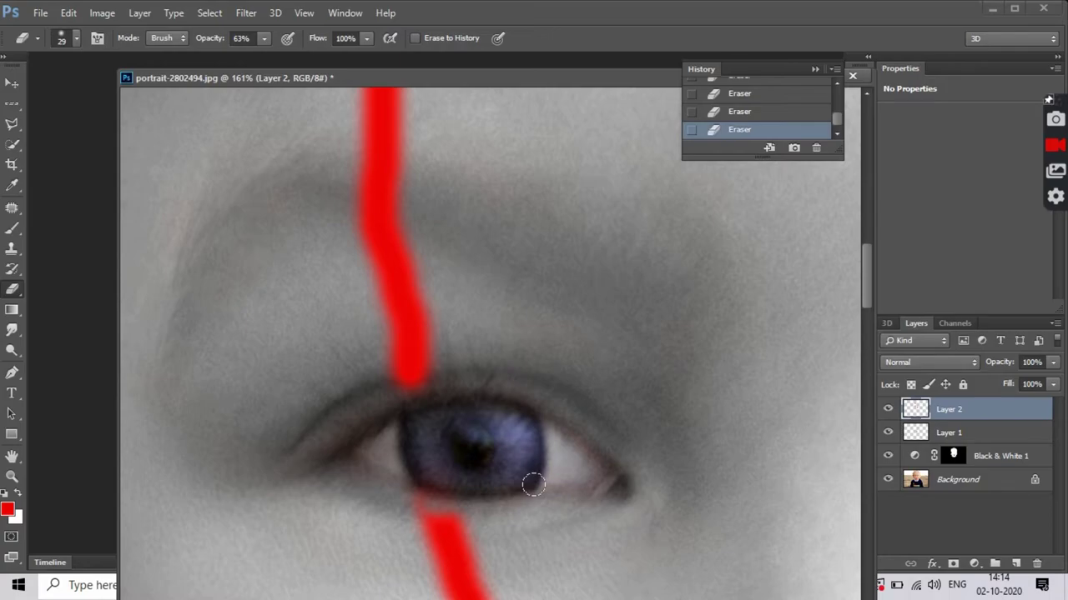
Erase the tops of the red forehead lines so their tips fade out
scroll(258, 183, down, 3)
scroll(251, 175, up, 3)
drag(223, 181, 238, 269)
scroll(434, 287, down, 3)
scroll(584, 251, up, 2)
drag(679, 219, 657, 284)
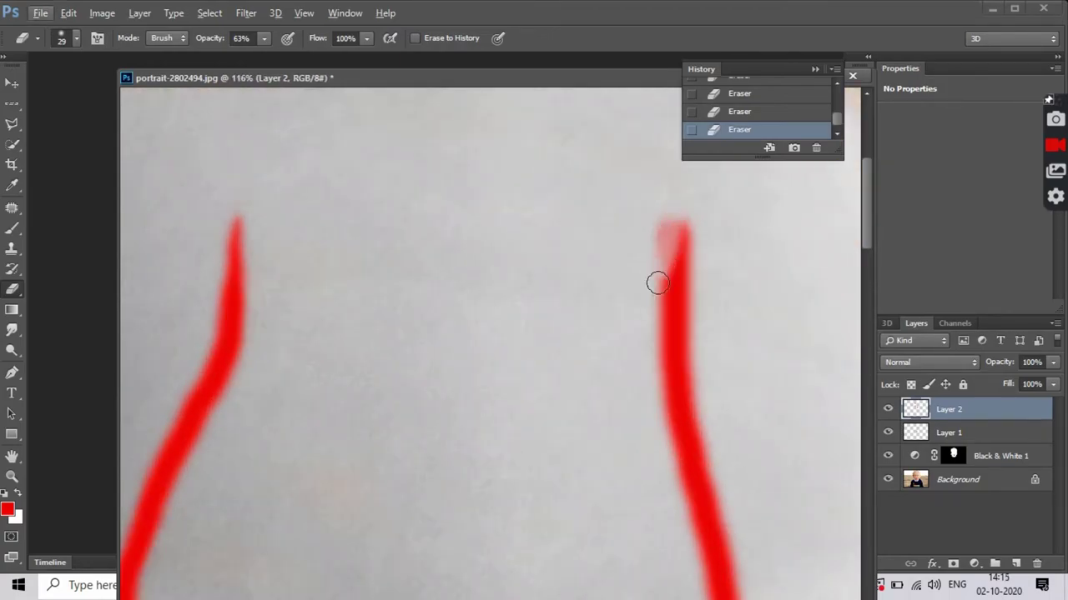
Set Layer 2's blend mode to Darken so the red stripes blend into the skin
scroll(705, 330, down, 4)
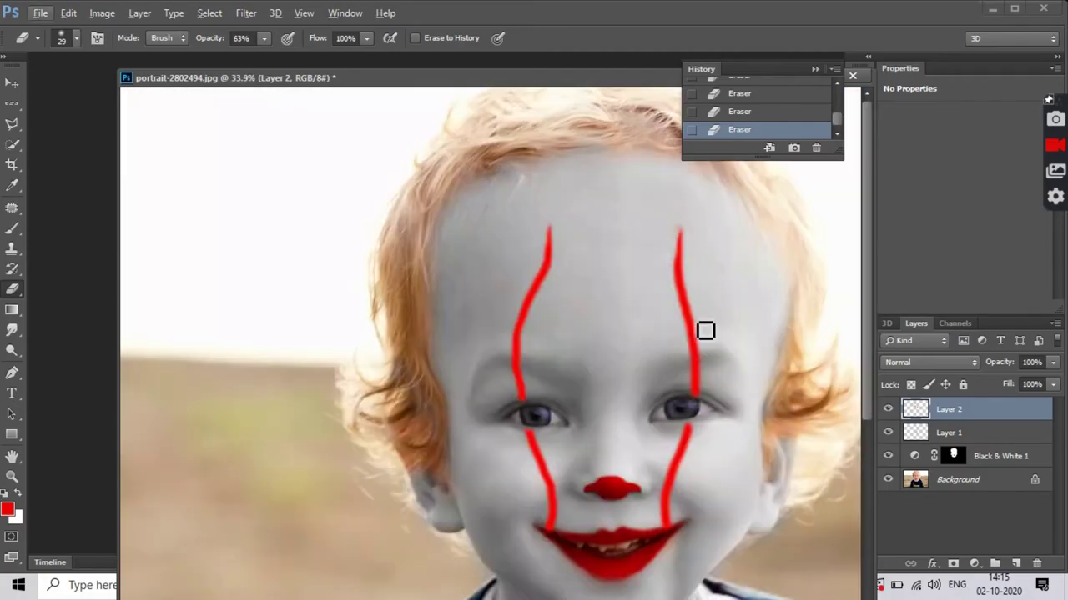
scroll(726, 293, down, 2)
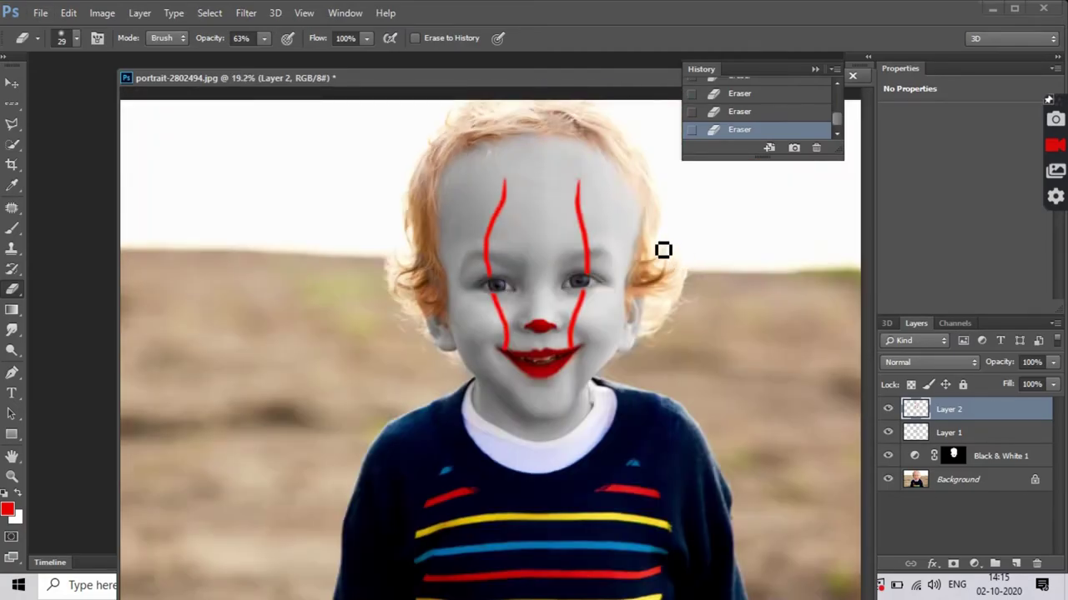
scroll(660, 247, down, 1)
scroll(625, 244, up, 1)
scroll(609, 249, up, 1)
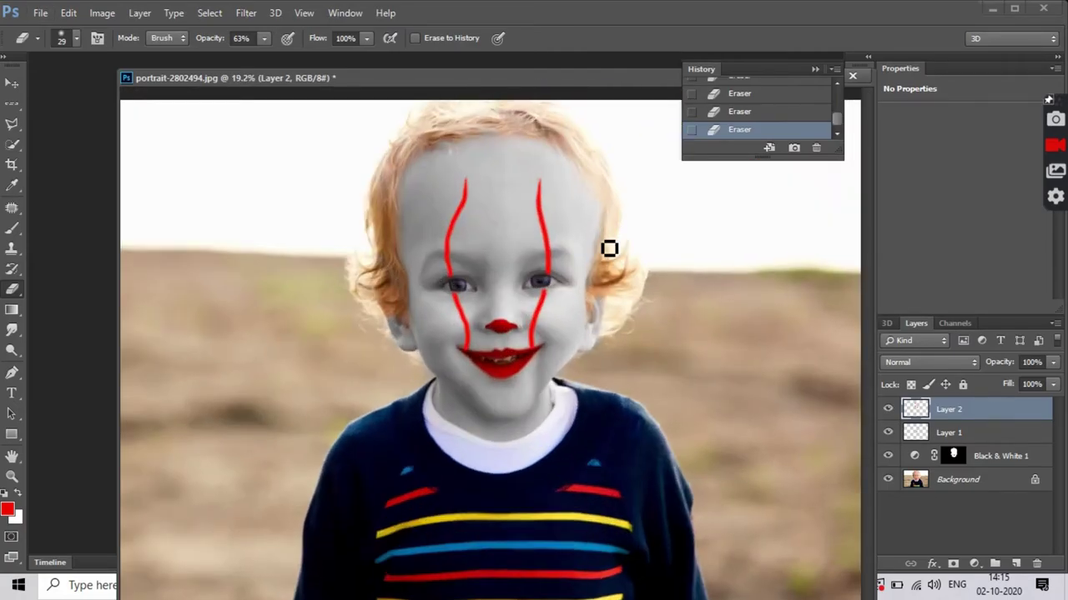
scroll(609, 249, up, 1)
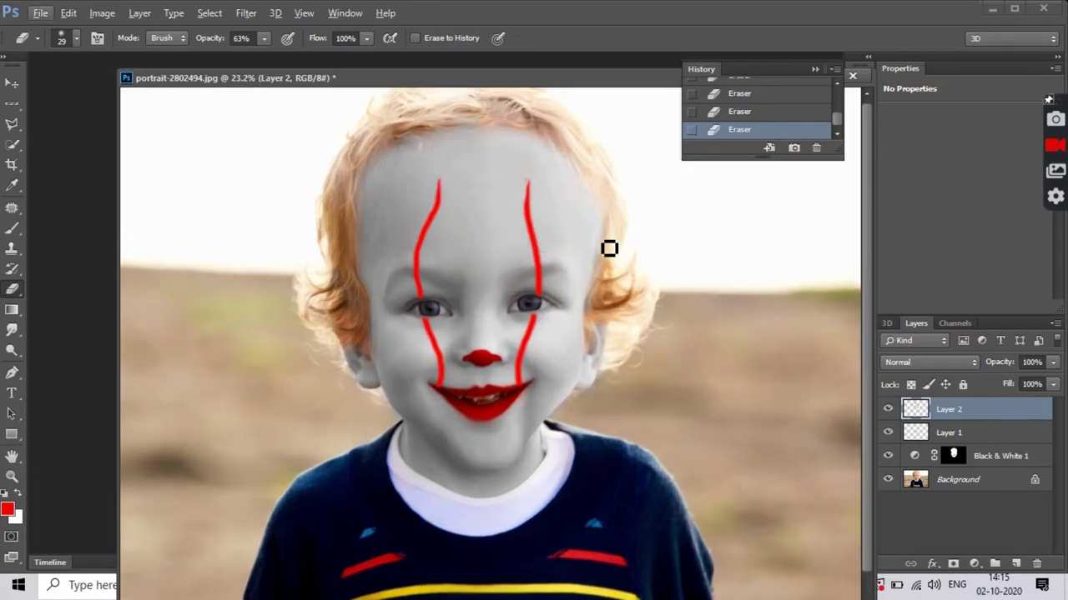
scroll(609, 249, down, 1)
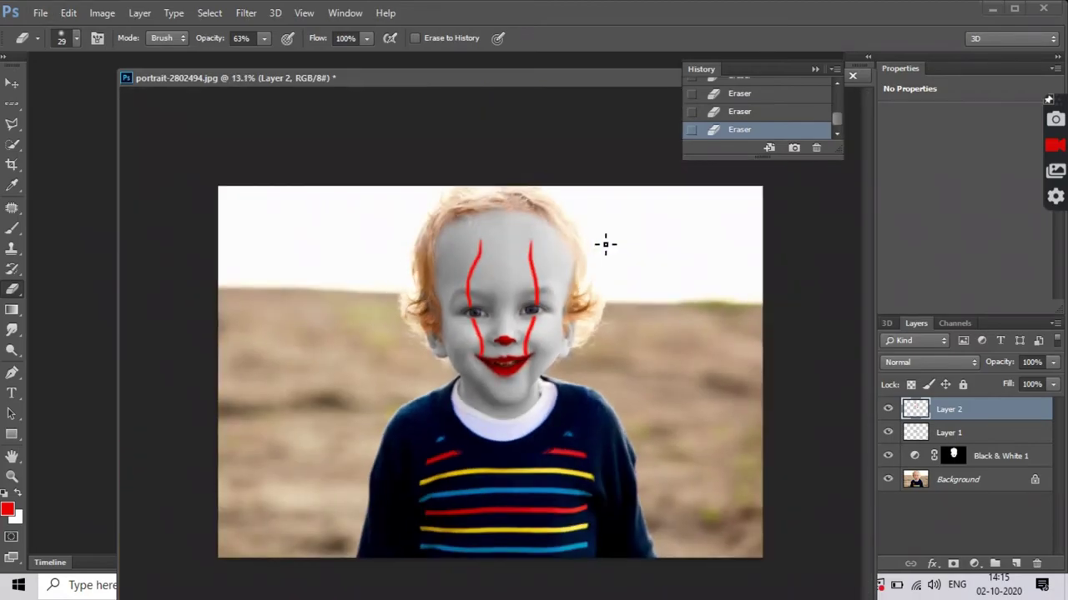
scroll(534, 248, down, 1)
scroll(517, 267, up, 1)
scroll(526, 285, up, 1)
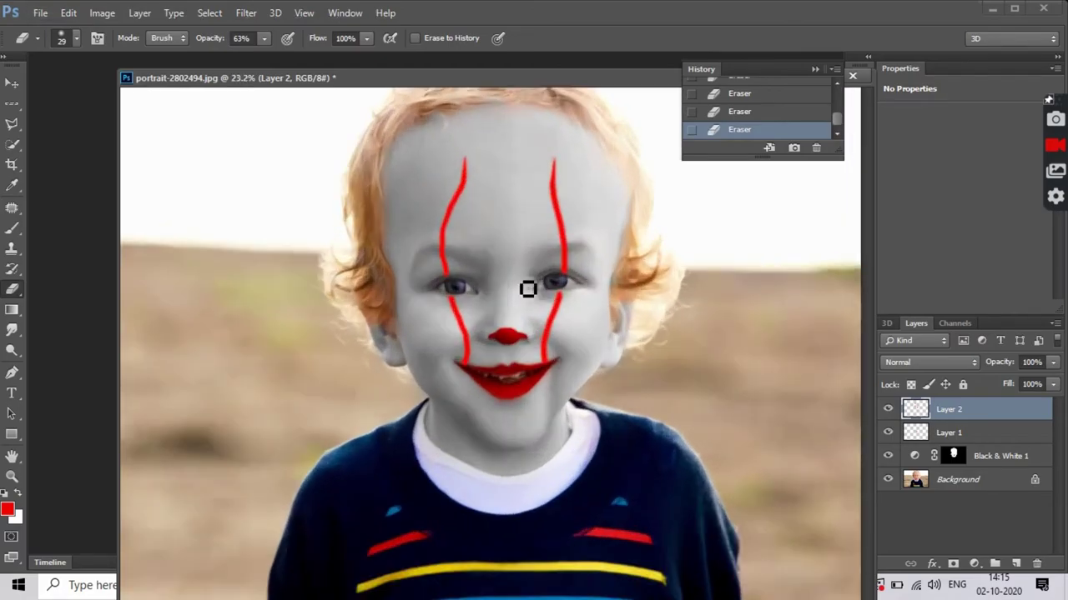
click(948, 364)
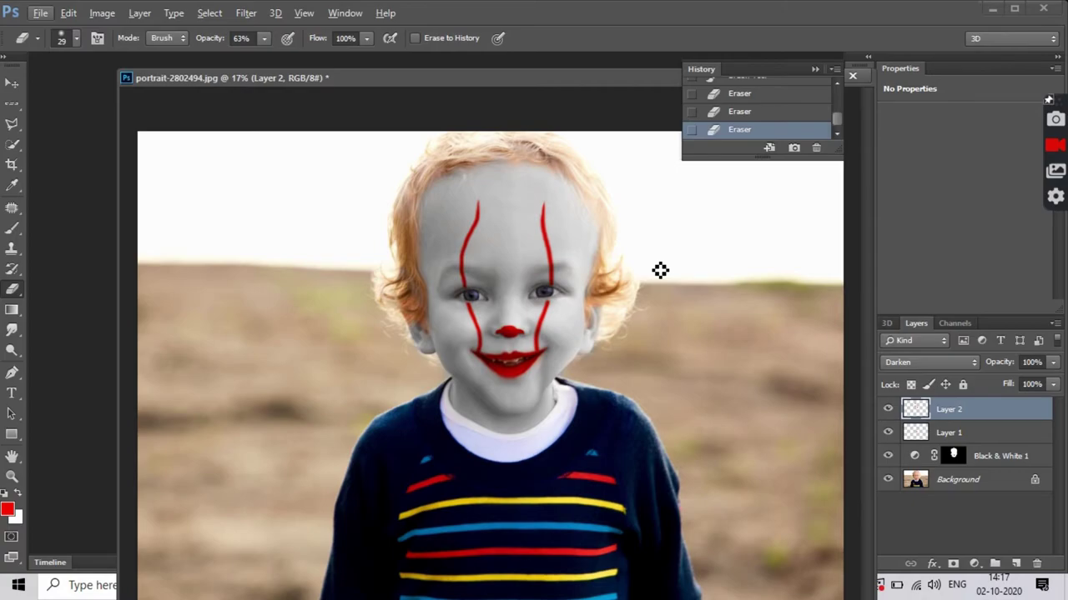
Make the eraser smaller and inspect the faded red stripe tips up close
scroll(480, 212, up, 5)
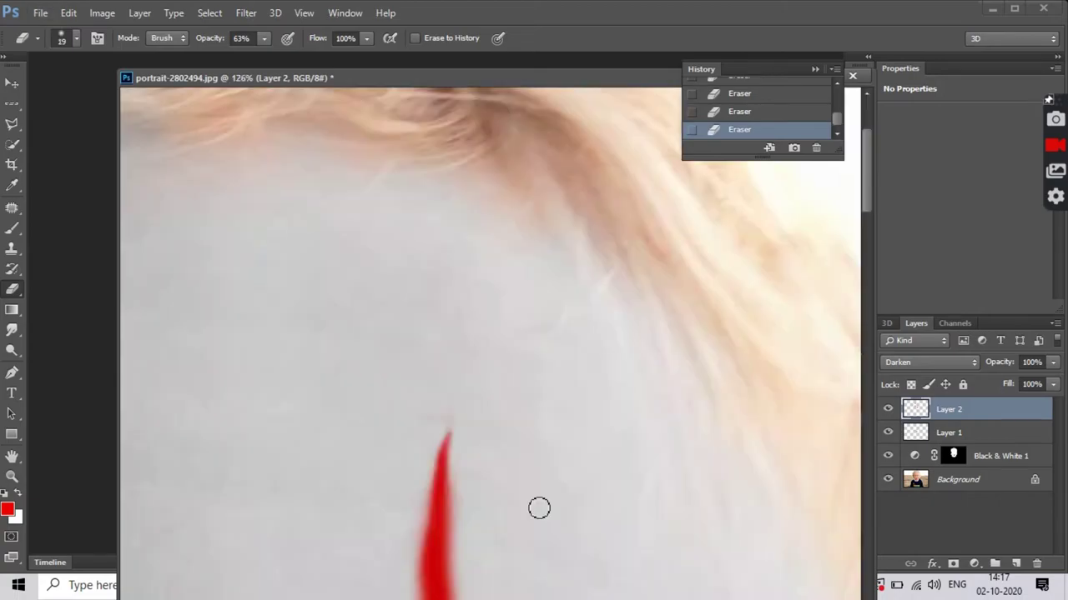
key([)
scroll(504, 379, up, 3)
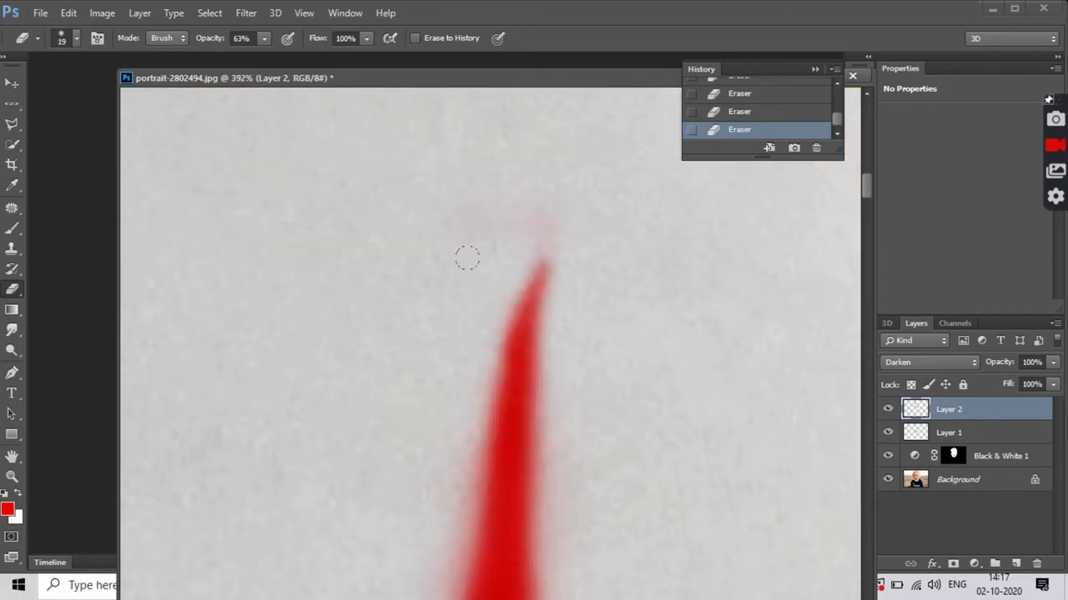
scroll(481, 360, down, 5)
scroll(378, 178, up, 3)
scroll(367, 155, up, 2)
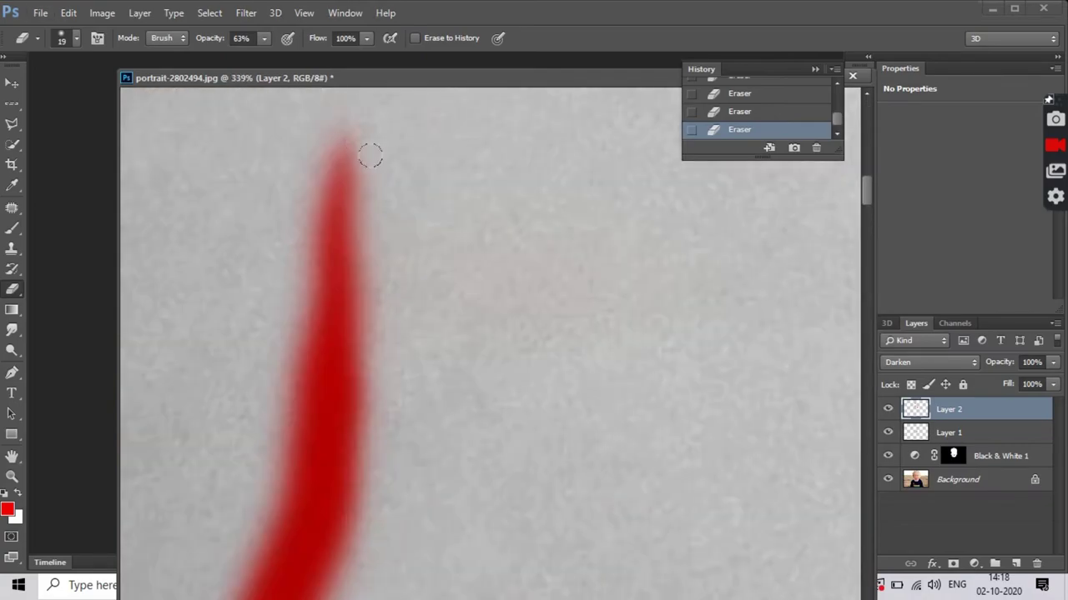
scroll(516, 356, down, 3)
scroll(517, 357, up, 3)
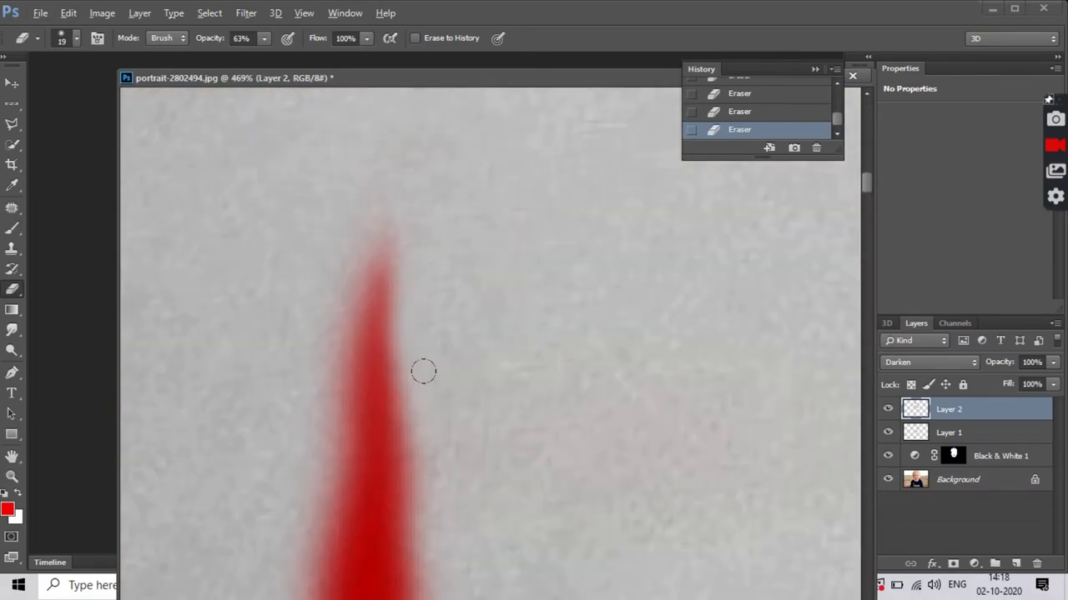
scroll(422, 369, down, 6)
scroll(584, 382, up, 6)
scroll(631, 275, down, 1)
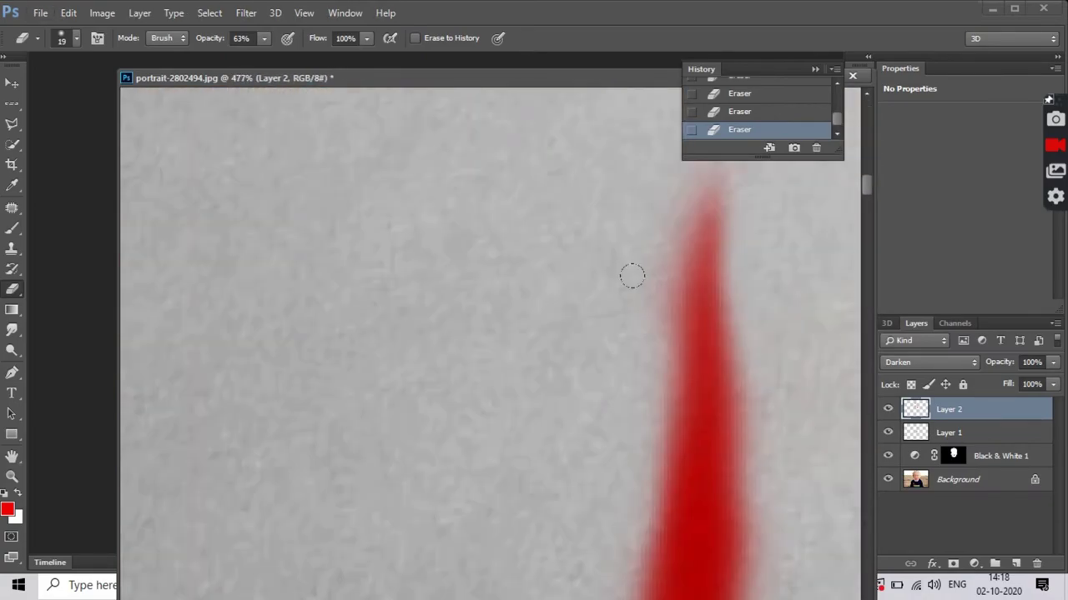
scroll(626, 350, down, 5)
scroll(398, 215, up, 3)
scroll(660, 293, up, 1)
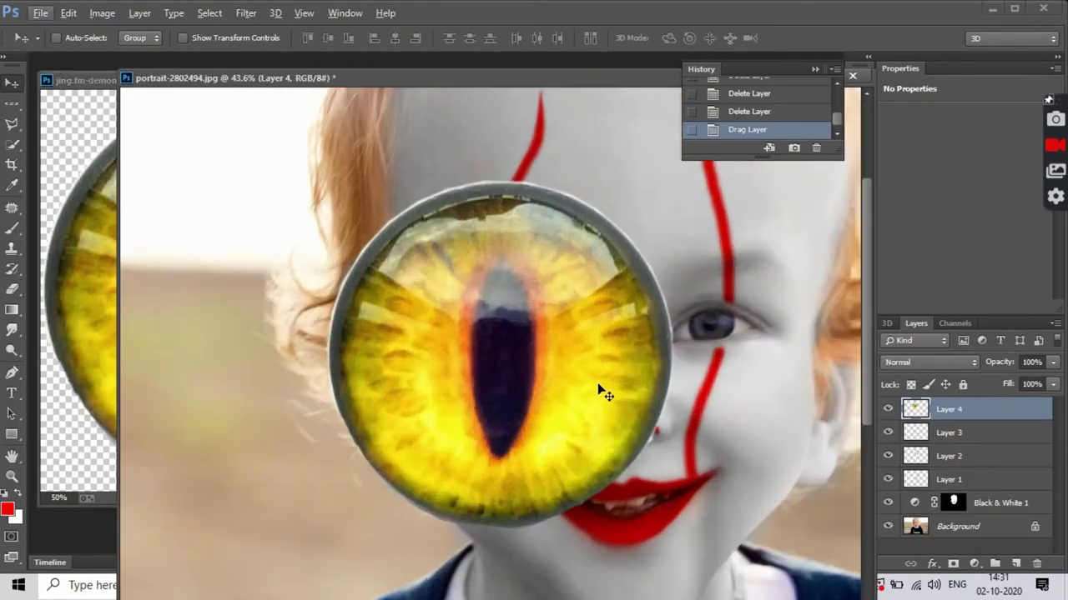
Scale, tilt and stretch the yellow eye on Layer 4 to fit one iris
key(ctrl+t)
drag(670, 534, 528, 404)
scroll(527, 404, up, 2)
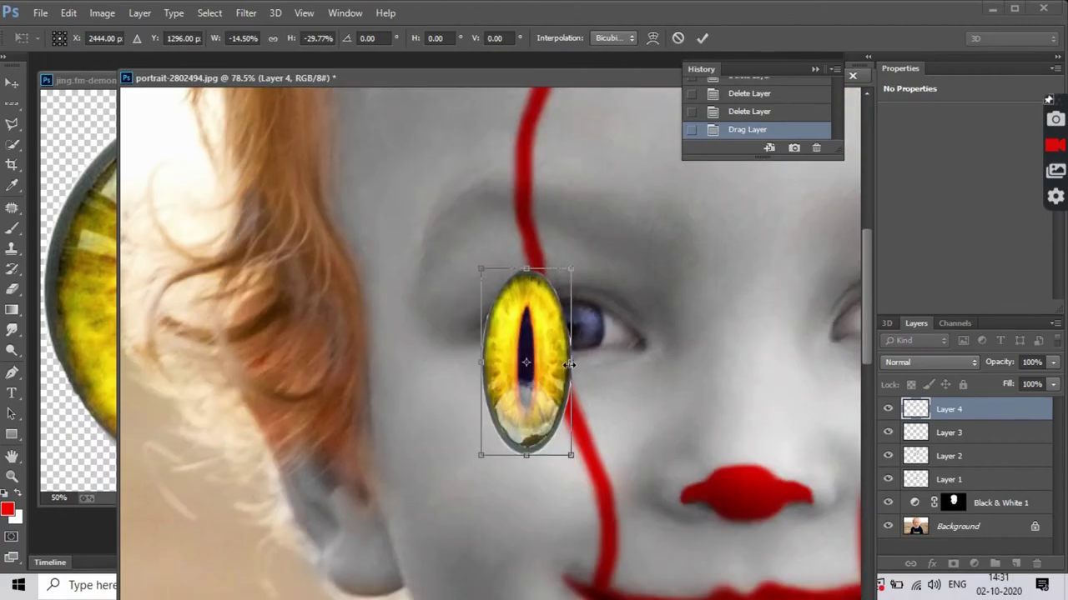
scroll(613, 365, up, 2)
mouse_move(613, 365)
mouse_down()
mouse_move(558, 359)
mouse_move(567, 277)
mouse_up()
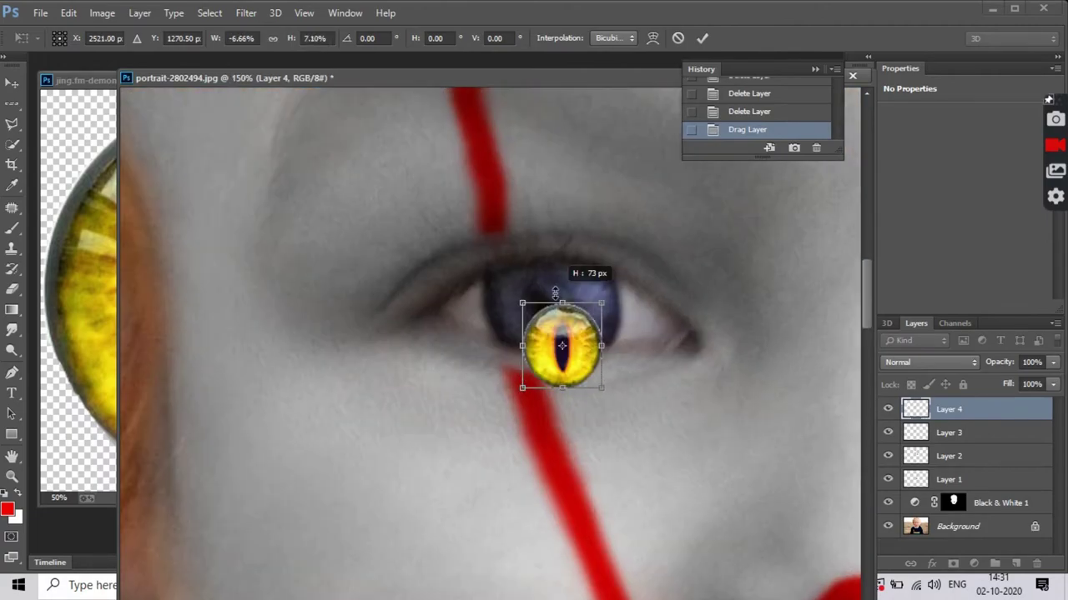
drag(524, 386, 504, 377)
drag(617, 271, 635, 342)
drag(558, 365, 563, 366)
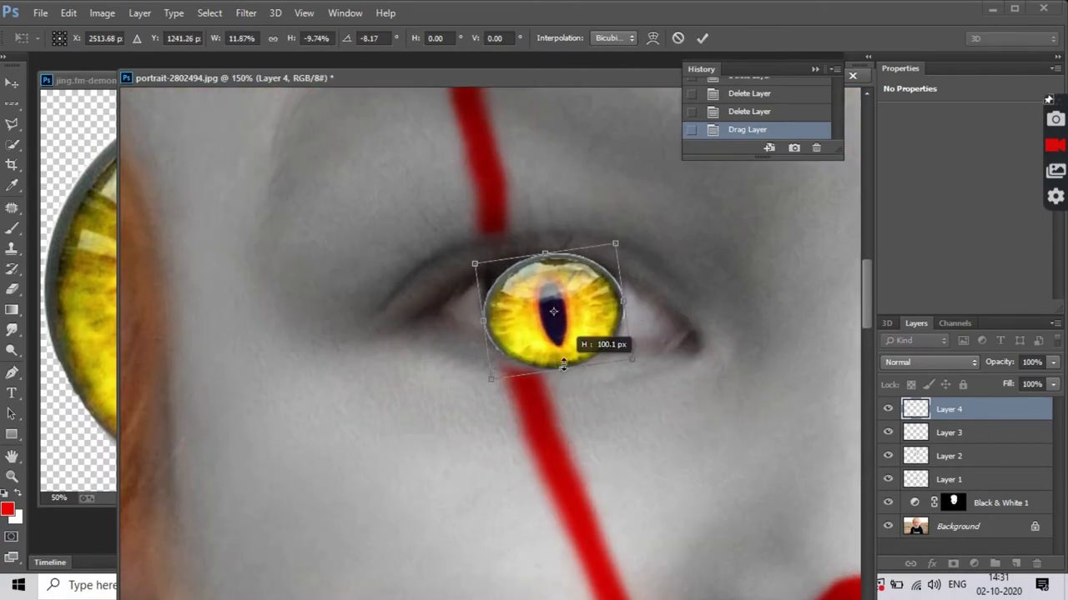
click(703, 37)
Bring in a second yellow eye as Layer 5, then resize and rotate it over the other eye
mouse_move(79, 292)
mouse_down()
mouse_move(659, 405)
mouse_move(686, 242)
mouse_up()
scroll(659, 405, up, 2)
drag(584, 208, 679, 303)
mouse_move(775, 303)
mouse_down()
mouse_move(674, 286)
mouse_move(786, 259)
mouse_up()
scroll(658, 259, up, 2)
drag(715, 179, 725, 218)
scroll(649, 329, up, 1)
drag(649, 329, 655, 188)
drag(753, 297, 769, 302)
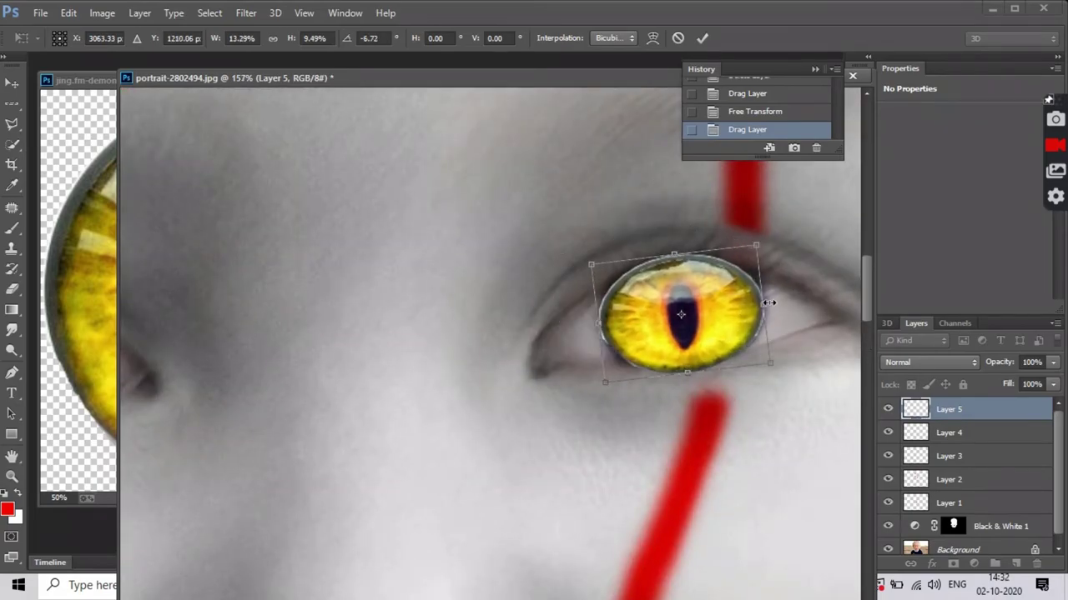
scroll(770, 302, down, 3)
key(Return)
Erase the yellow eye's edge where it overlaps the eyelid
scroll(773, 332, up, 2)
key(e)
scroll(709, 250, up, 2)
drag(588, 300, 651, 162)
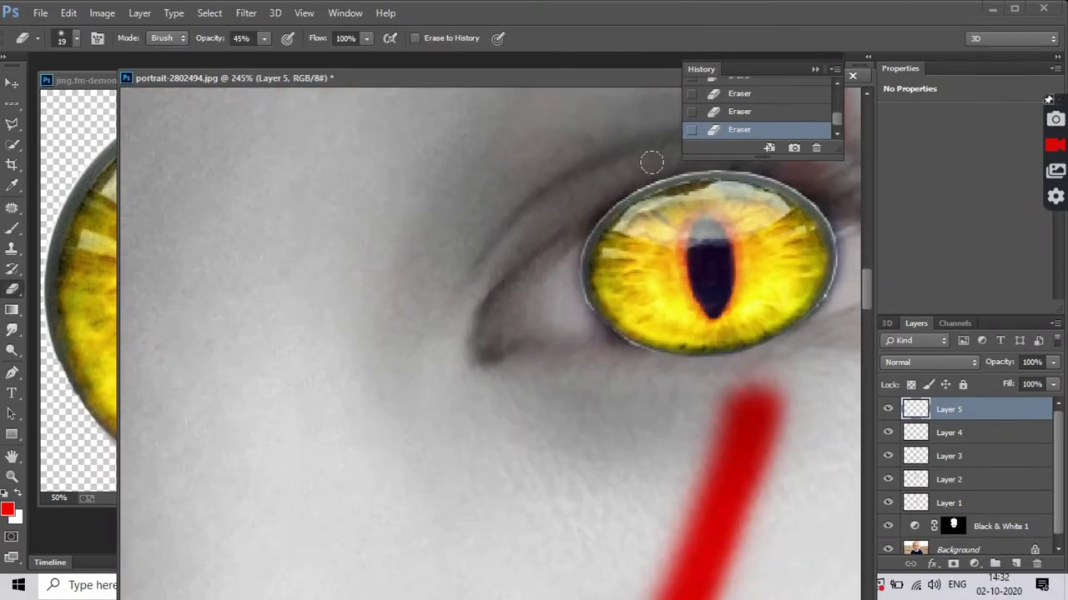
Set the eraser to 53% and test the eye layer's opacity, returning it near full
scroll(652, 162, up, 2)
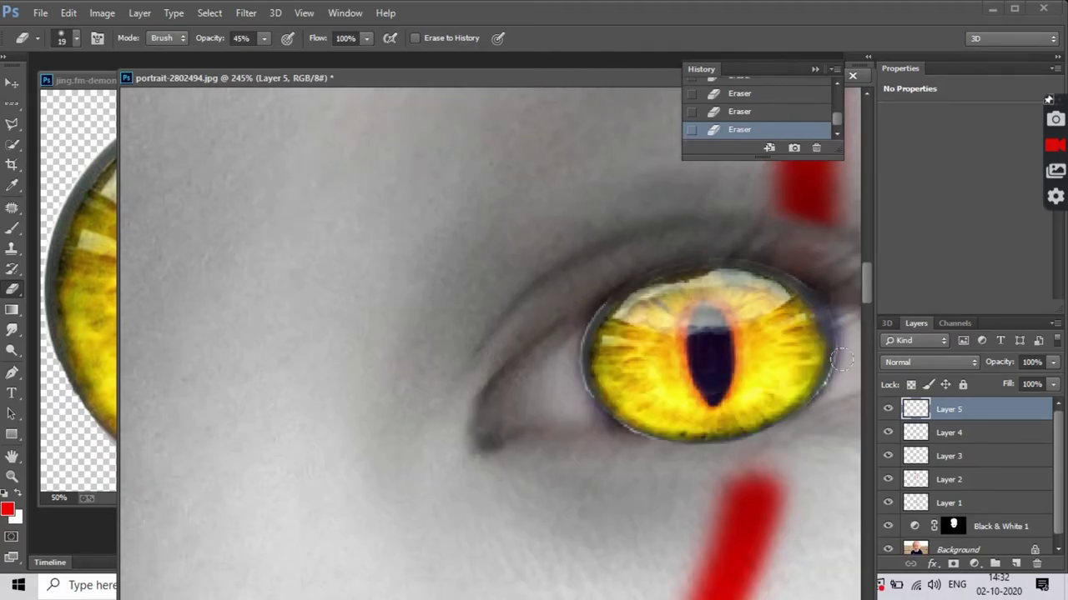
key(5)
key(3)
drag(998, 382, 986, 382)
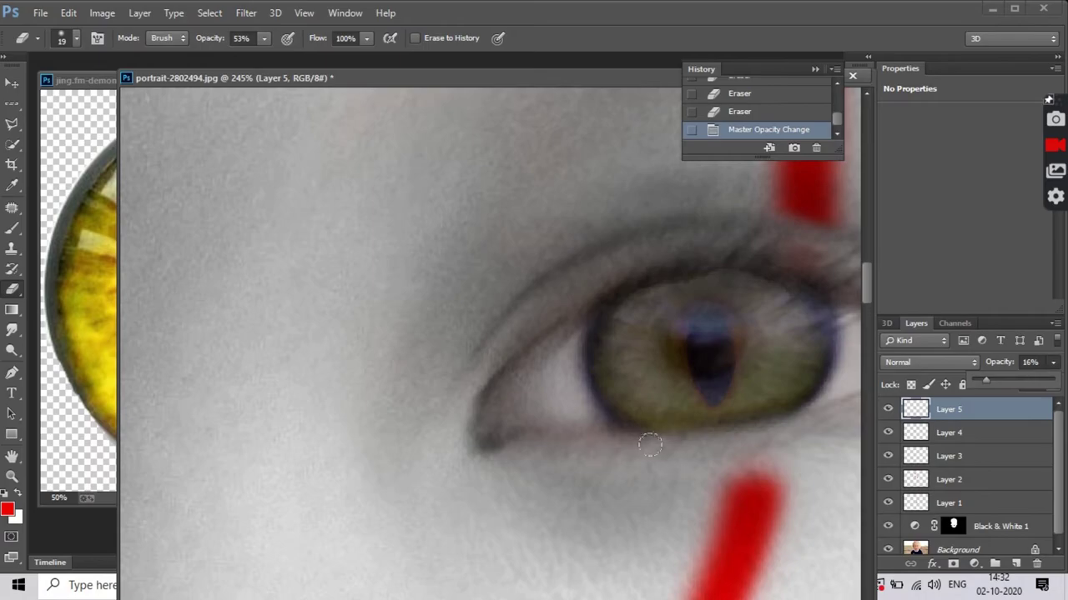
click(734, 369)
scroll(698, 302, up, 1)
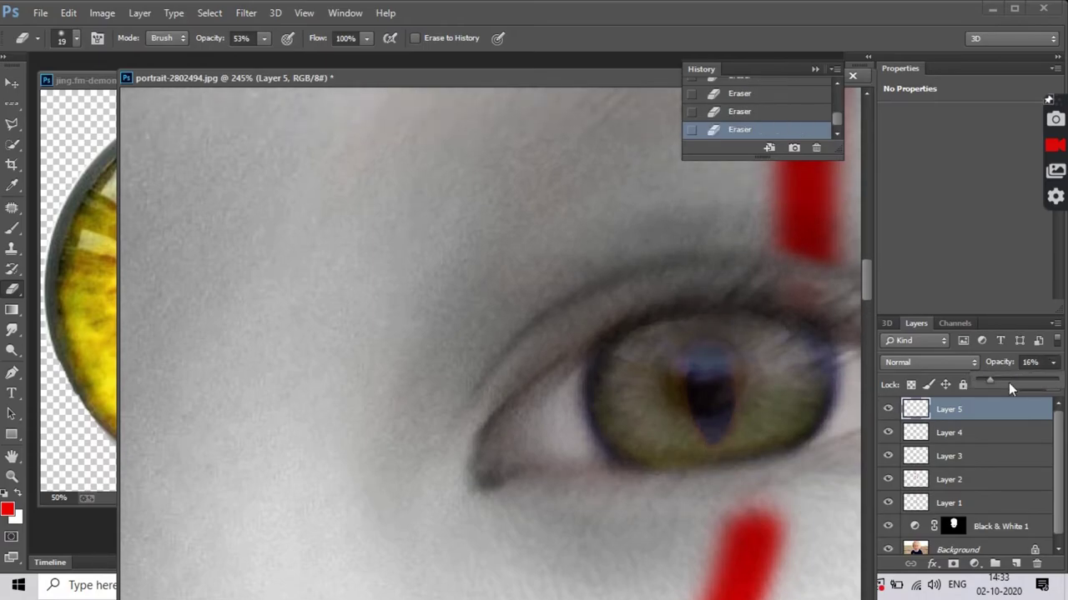
drag(1009, 390, 1047, 382)
Undo the recent strokes and trim the eye overlay along the lower eyelid
scroll(821, 406, down, 5)
scroll(823, 421, up, 5)
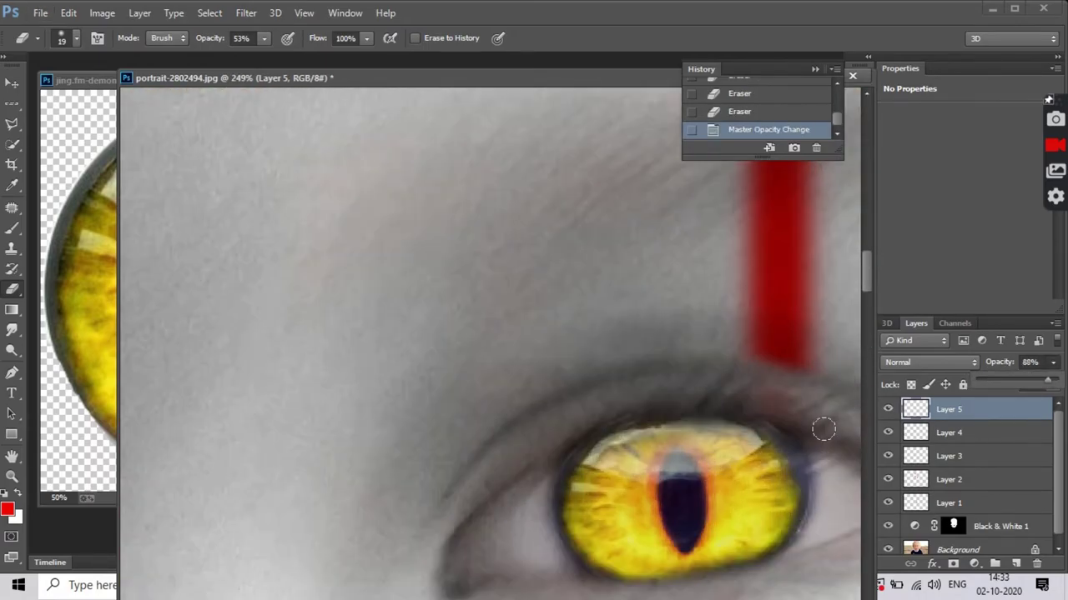
scroll(823, 429, down, 5)
scroll(836, 441, up, 4)
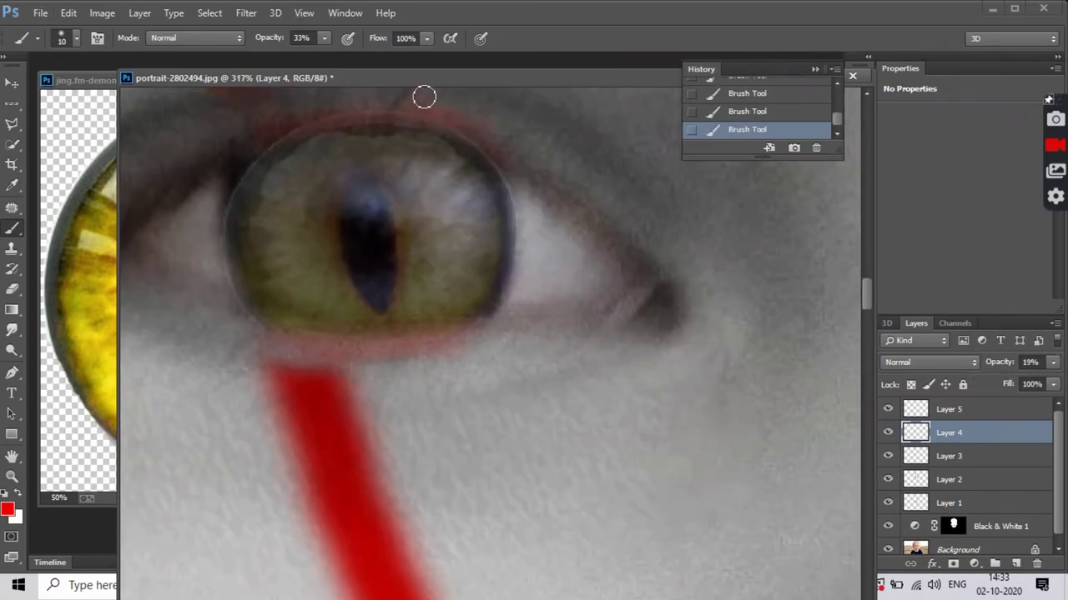
scroll(423, 97, up, 3)
key(ctrl+alt+z)
key(ctrl+alt+z)
key(ctrl+alt+z)
key(e)
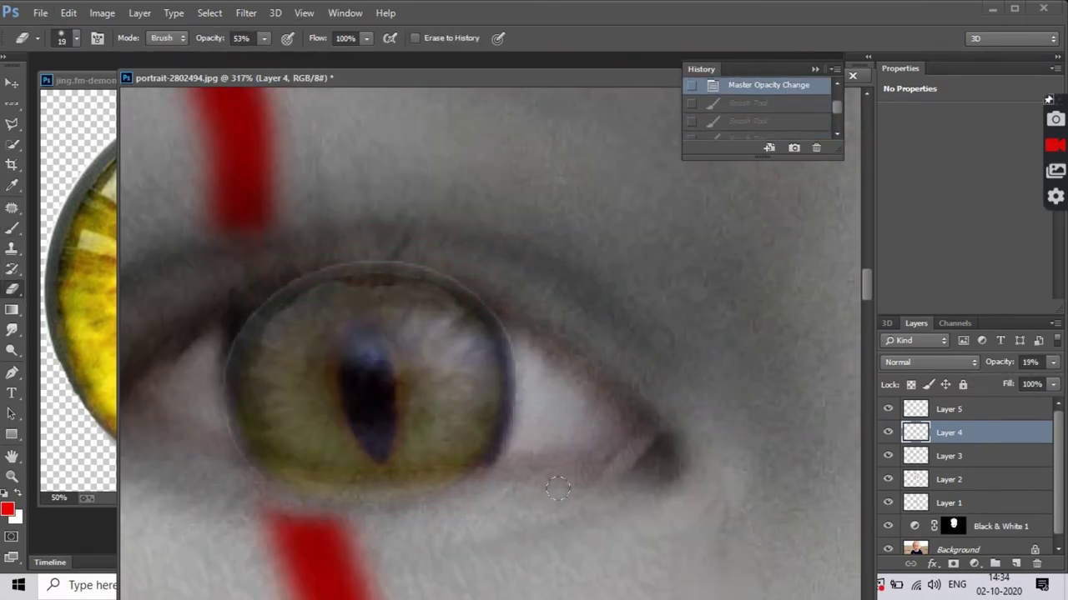
drag(556, 483, 506, 499)
drag(505, 499, 455, 514)
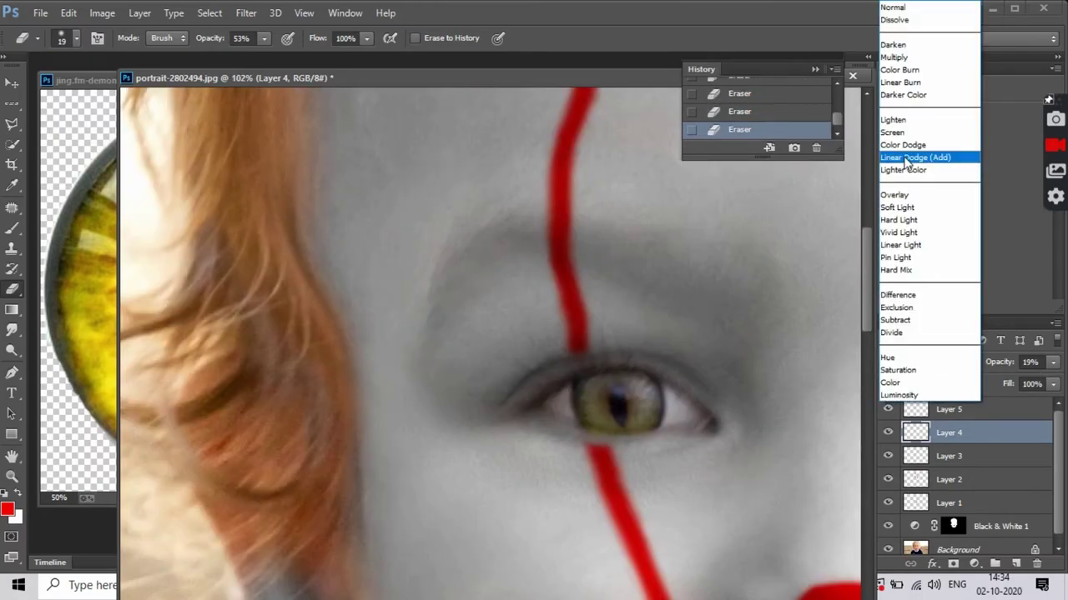
On the other eye's layer, erase the yellow overlay under the upper lid
scroll(840, 408, up, 5)
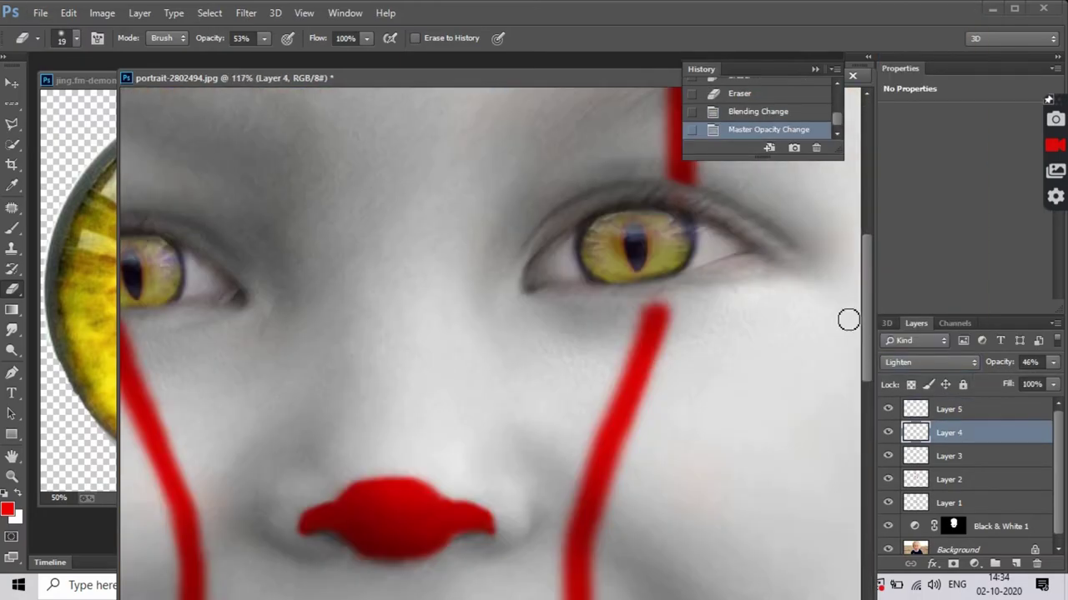
key(alt+bracketright)
drag(638, 310, 649, 361)
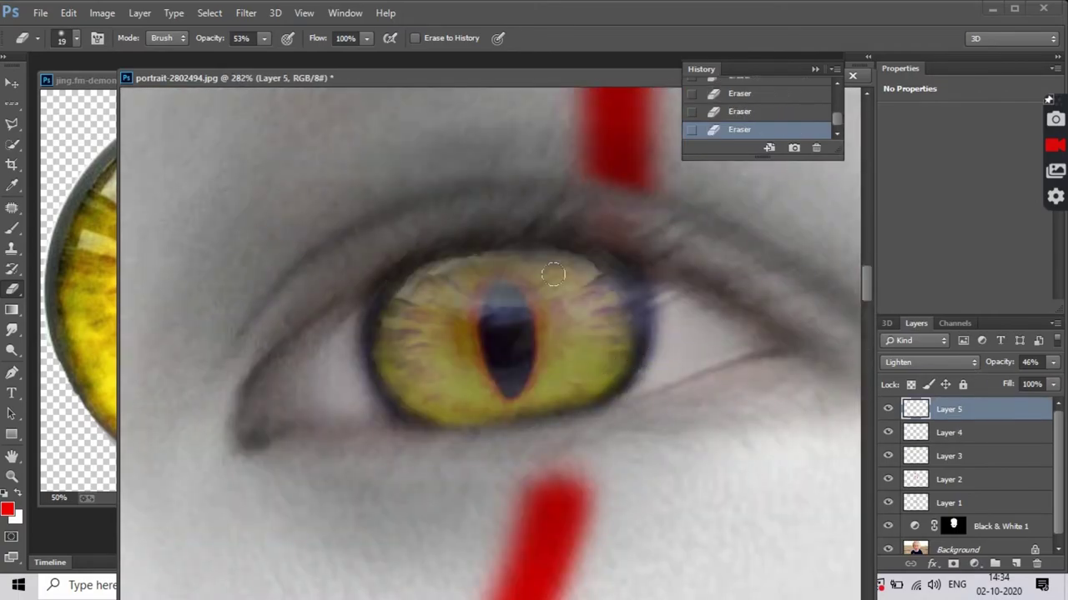
scroll(407, 252, down, 5)
scroll(374, 398, up, 5)
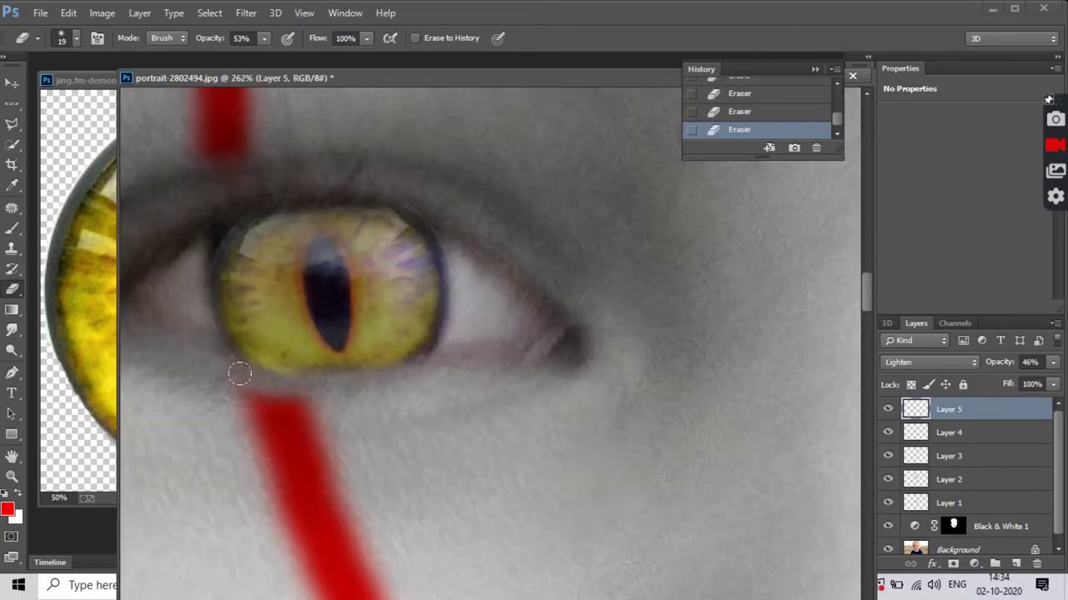
scroll(205, 357, up, 3)
Raise eraser strength to 75% and clean the first eye's lower iris edge, then lower it
drag(264, 37, 282, 59)
click(949, 435)
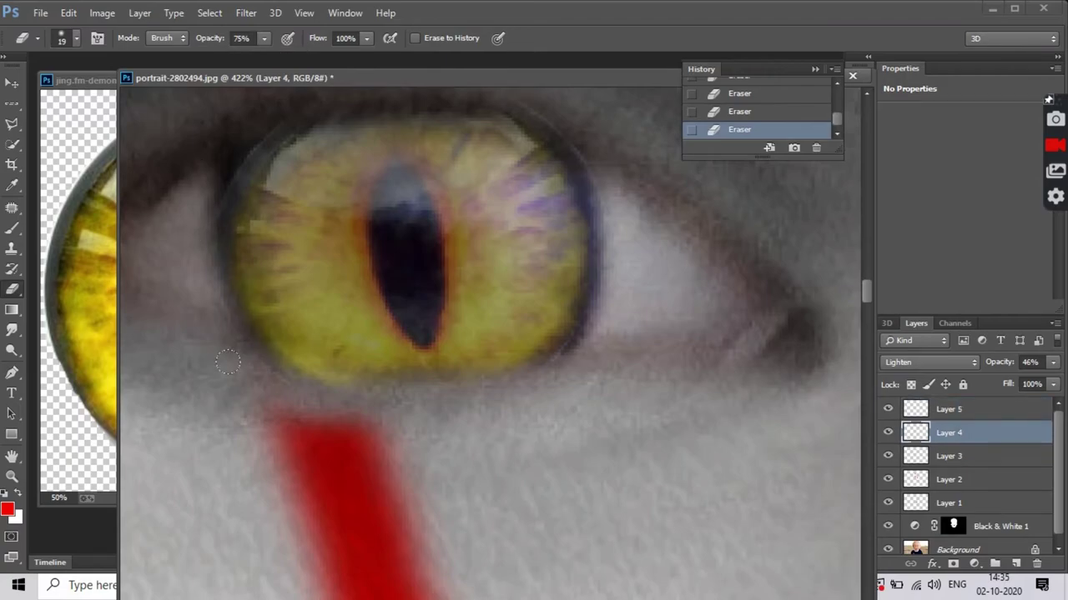
scroll(557, 173, up, 2)
scroll(598, 204, down, 3)
mouse_move(482, 322)
mouse_down()
mouse_move(500, 317)
mouse_move(495, 331)
mouse_up()
scroll(629, 325, down, 5)
scroll(703, 351, up, 5)
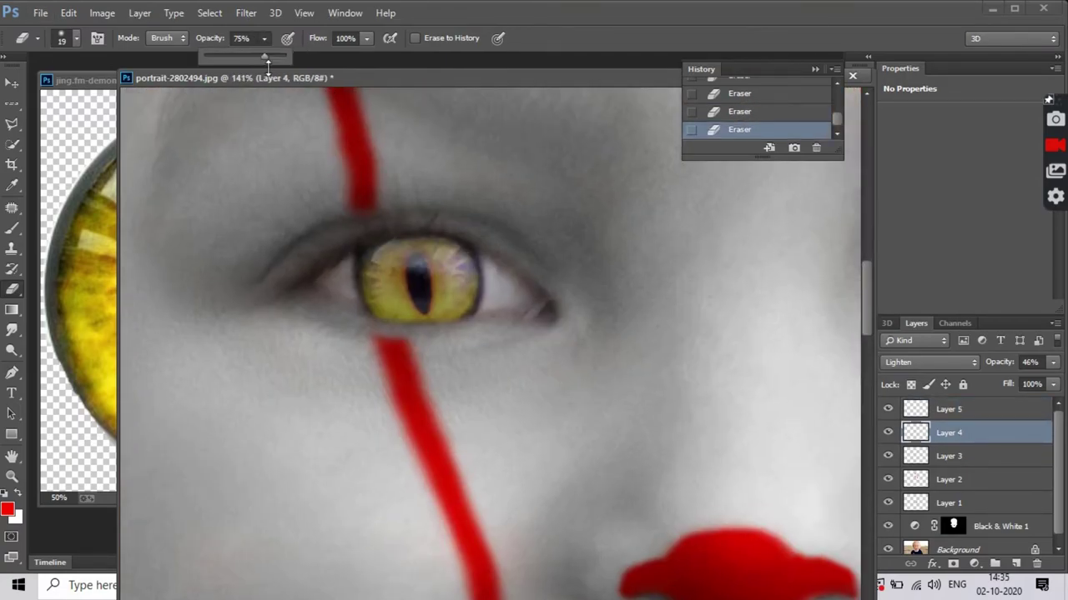
drag(263, 38, 252, 58)
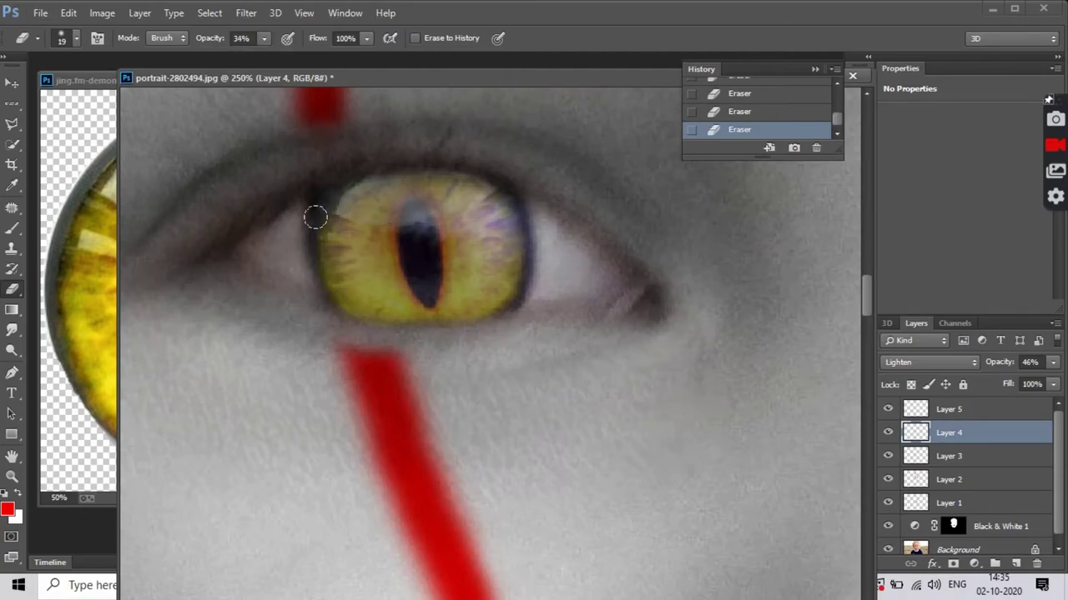
scroll(550, 325, down, 5)
scroll(481, 303, up, 5)
scroll(684, 357, down, 6)
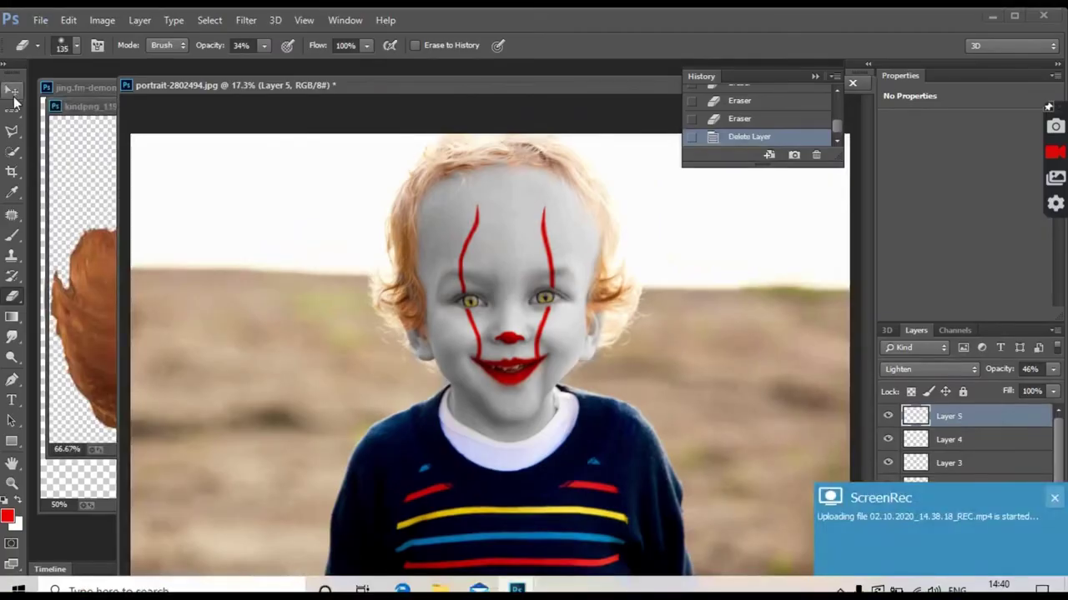
click(13, 92)
Drag the red hair cutout in as Layer 6, enlarging it over the head at 41% opacity
drag(111, 315, 558, 353)
key(ctrl+t)
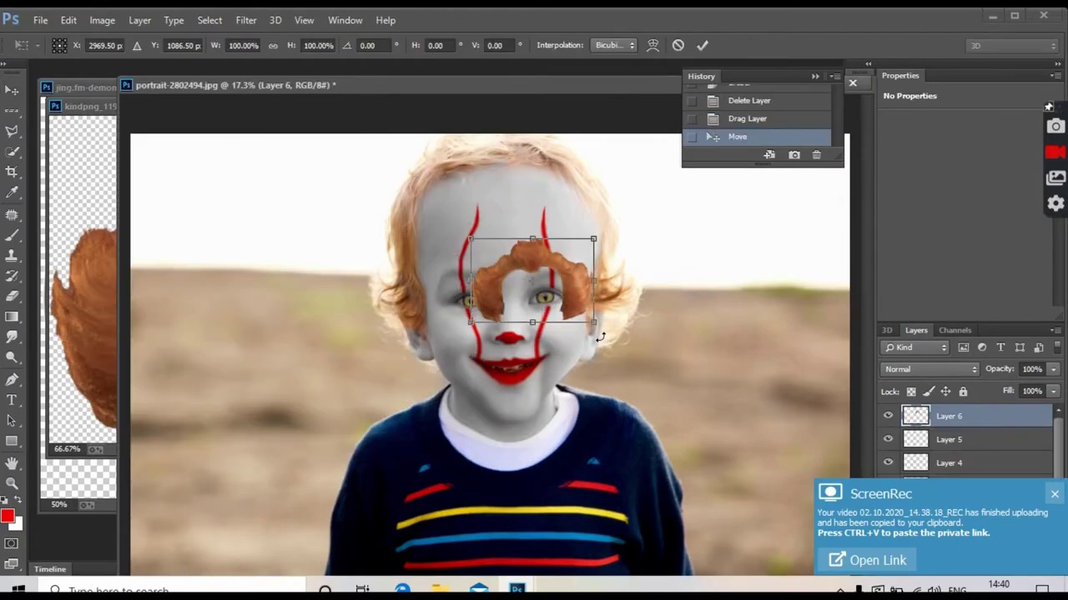
drag(597, 323, 746, 469)
drag(673, 367, 553, 219)
drag(636, 241, 696, 241)
key(4)
key(1)
mouse_move(582, 226)
mouse_down()
mouse_move(616, 226)
mouse_move(602, 226)
mouse_up()
Stretch the hair down to the mouth, tilt it −2.82° and narrow its sides
drag(338, 203, 311, 203)
drag(496, 309, 506, 367)
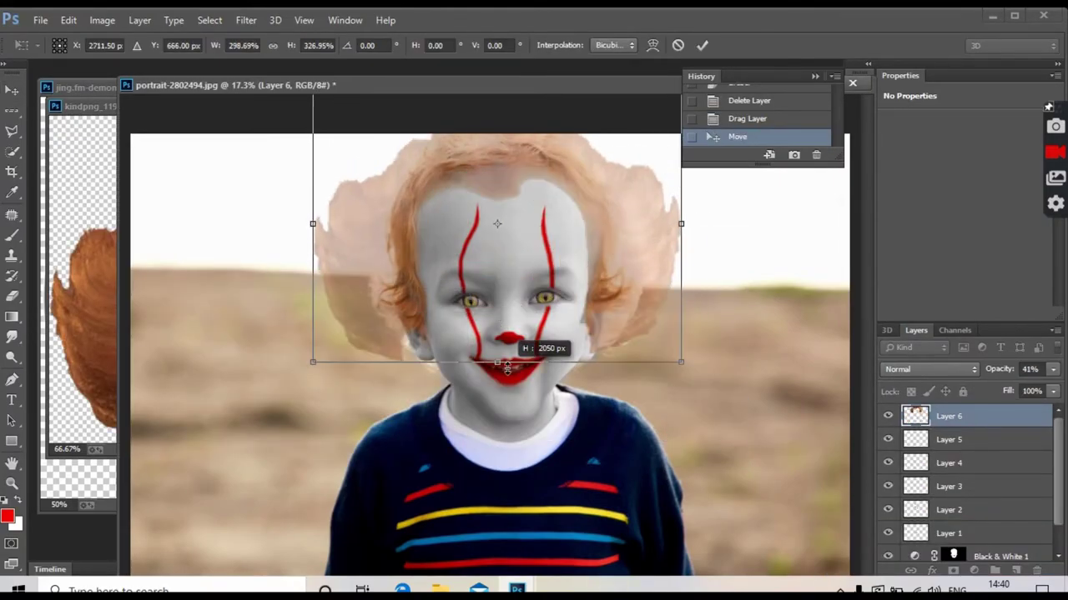
drag(527, 75, 548, 376)
drag(325, 238, 330, 231)
drag(682, 216, 676, 228)
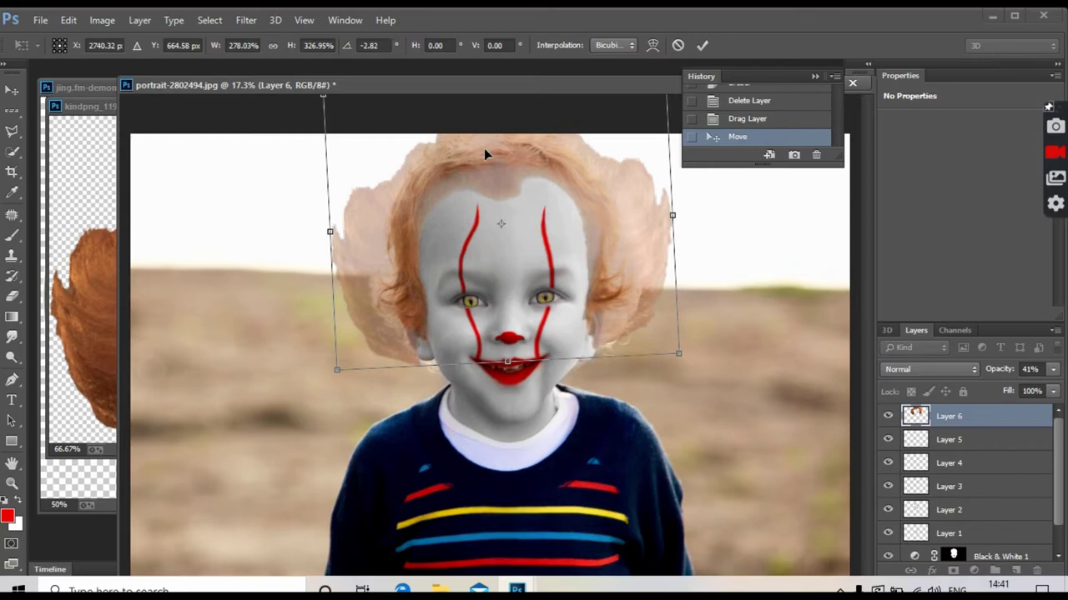
key(ctrl+minus)
drag(491, 192, 488, 171)
key(ctrl+plus)
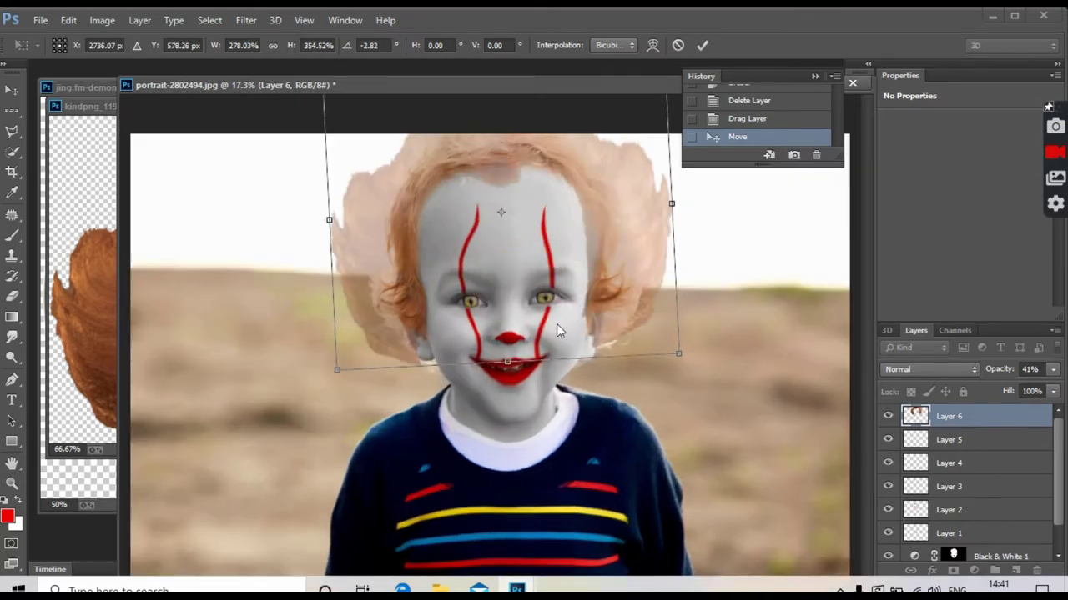
drag(505, 362, 506, 370)
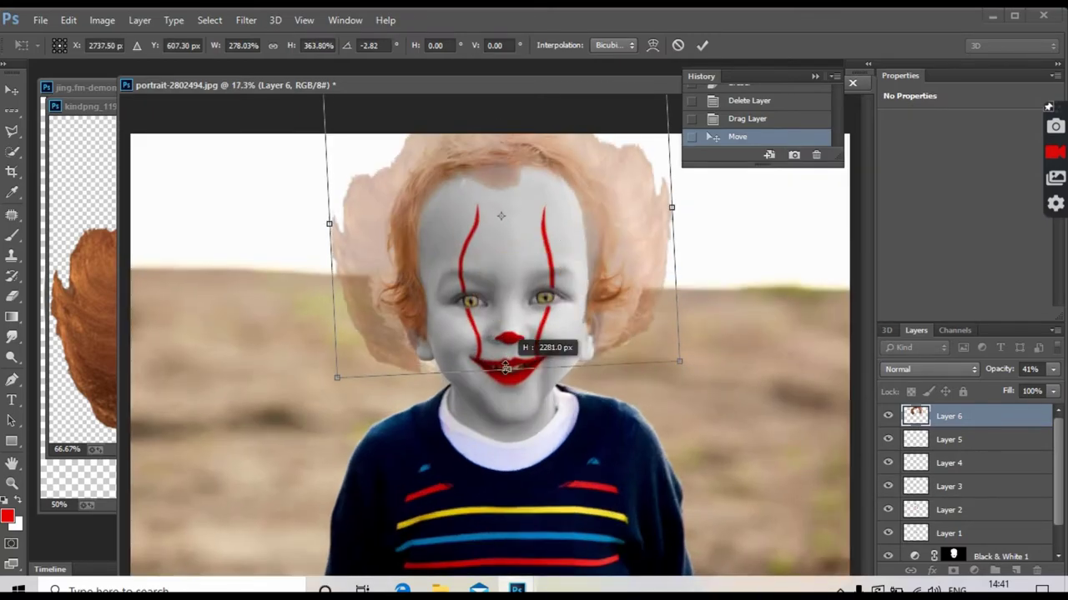
click(700, 46)
key(e)
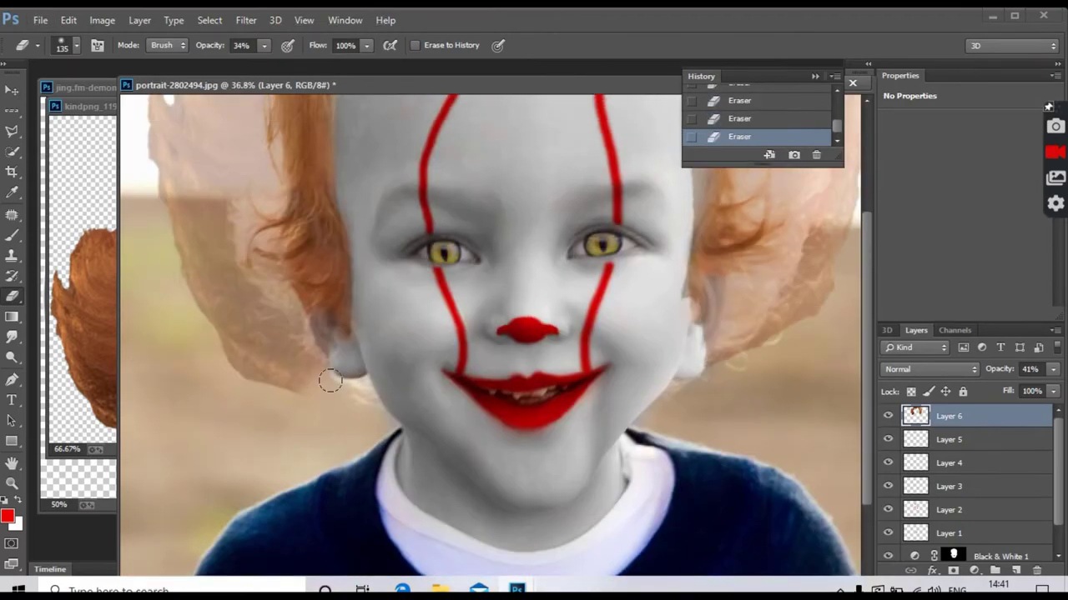
Restore the hair layer to 100% opacity and erase its edges beside the ear and cheek
scroll(666, 263, up, 5)
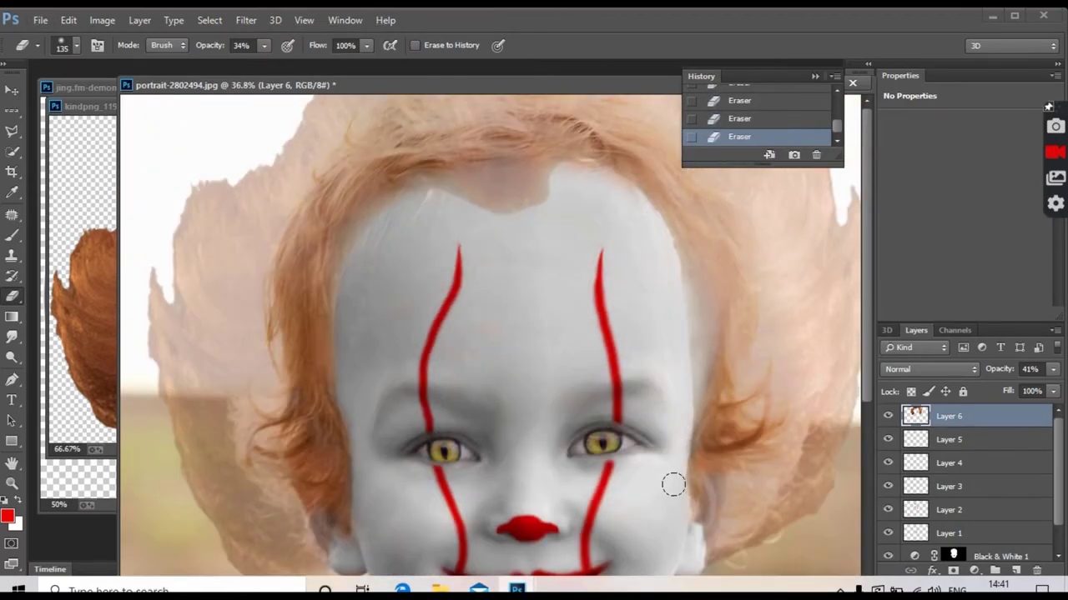
scroll(359, 507, down, 3)
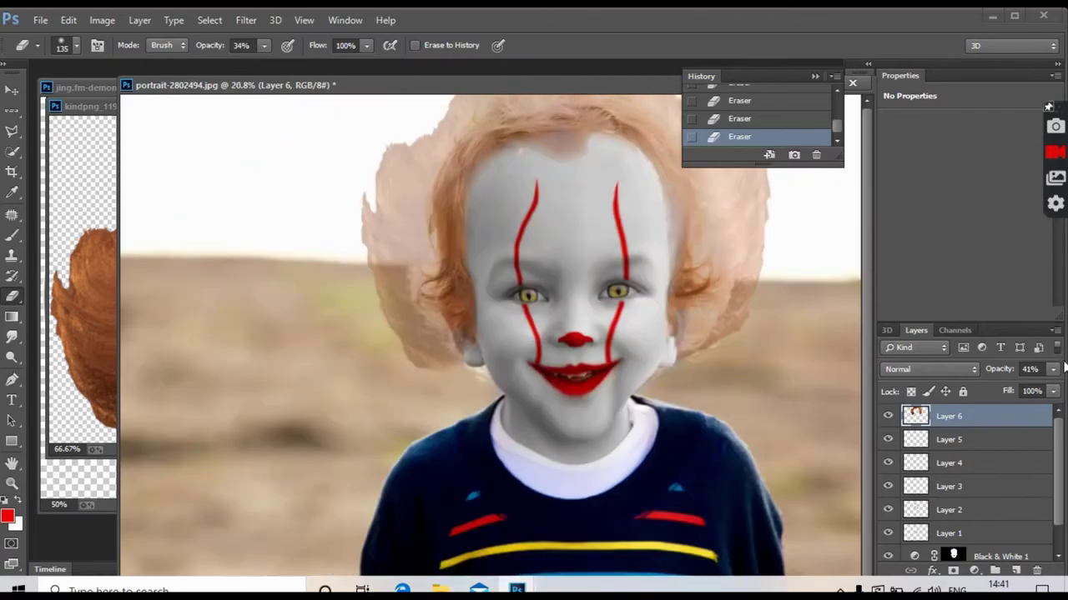
drag(1053, 368, 1064, 386)
scroll(689, 326, up, 3)
scroll(424, 332, up, 3)
drag(423, 332, 424, 395)
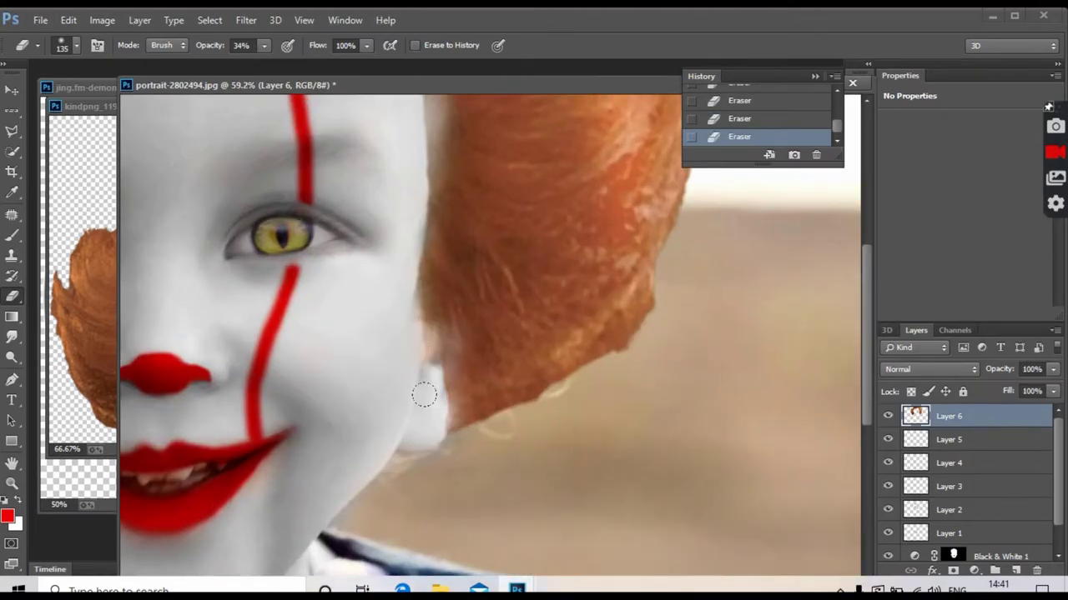
drag(647, 288, 538, 391)
drag(493, 419, 584, 386)
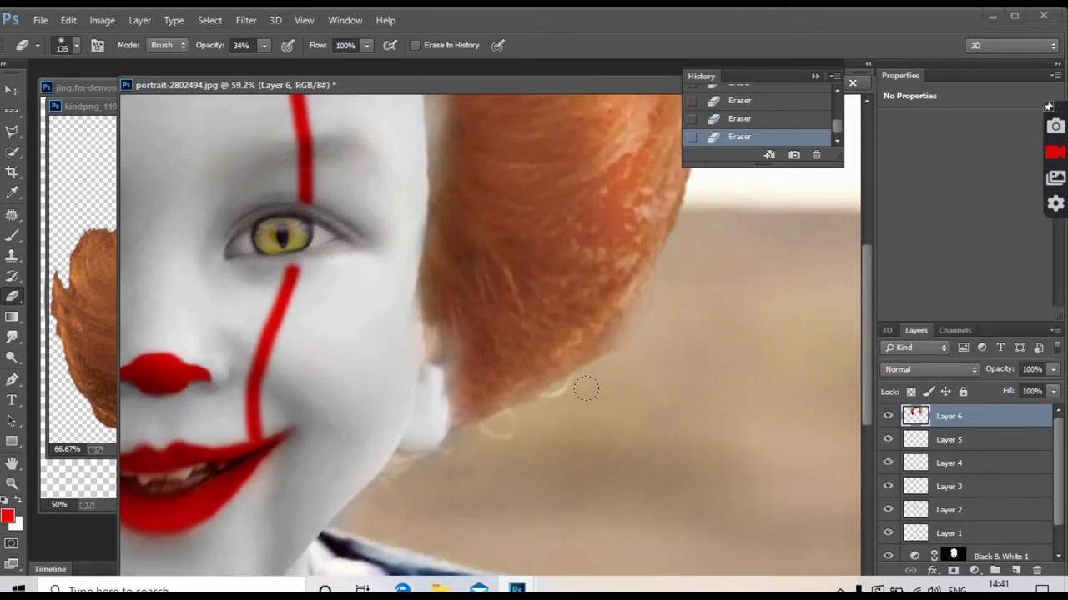
Erase along the hair's right edge so it frames the face
scroll(708, 200, down, 3)
scroll(638, 209, up, 2)
drag(639, 209, 620, 286)
scroll(620, 286, up, 2)
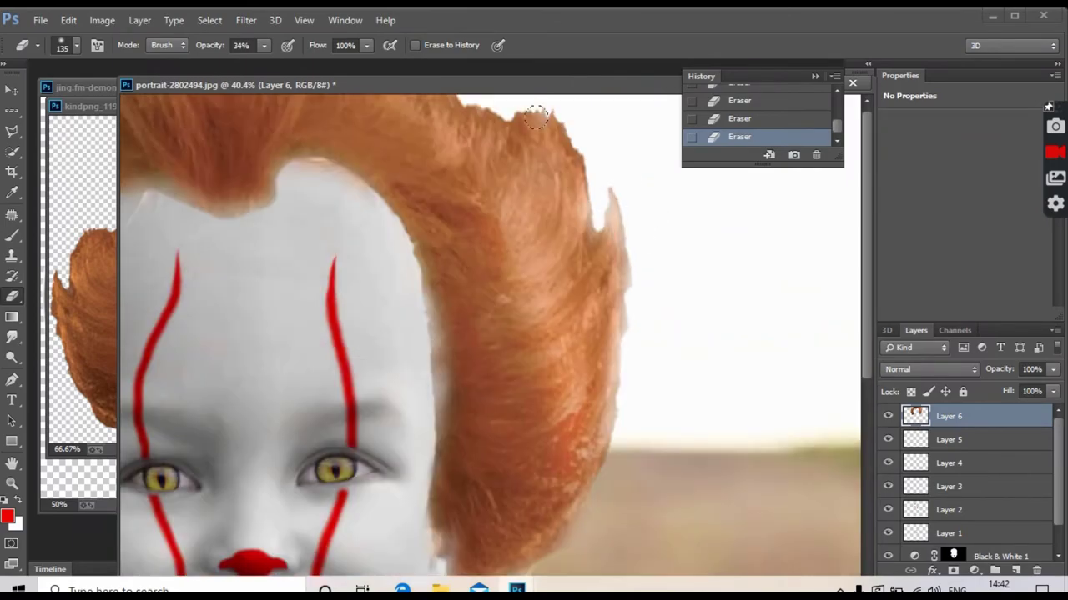
scroll(580, 192, down, 3)
scroll(329, 239, up, 2)
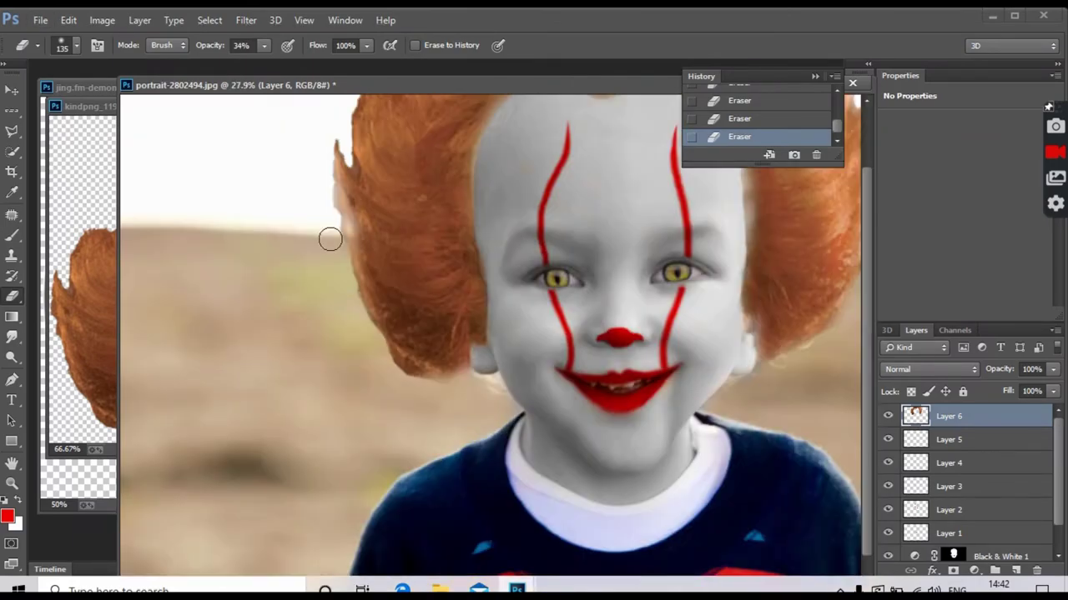
scroll(710, 354, up, 2)
scroll(636, 303, up, 1)
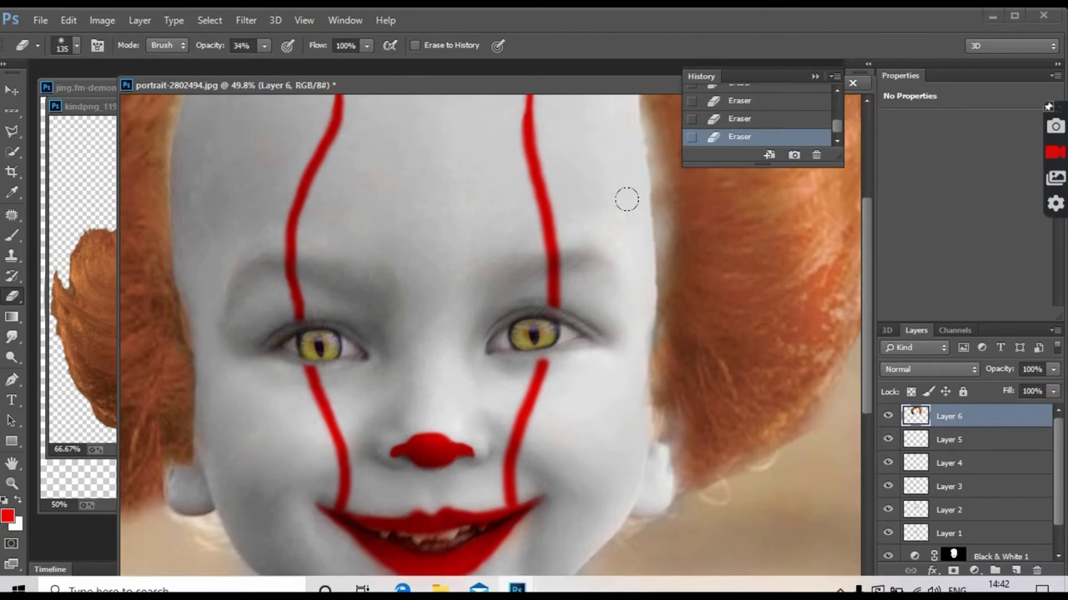
scroll(627, 198, down, 3)
key(ctrl+alt+z)
key(ctrl+alt+z)
key(ctrl+shift+z)
key(ctrl+shift+z)
scroll(615, 309, up, 2)
scroll(484, 245, up, 1)
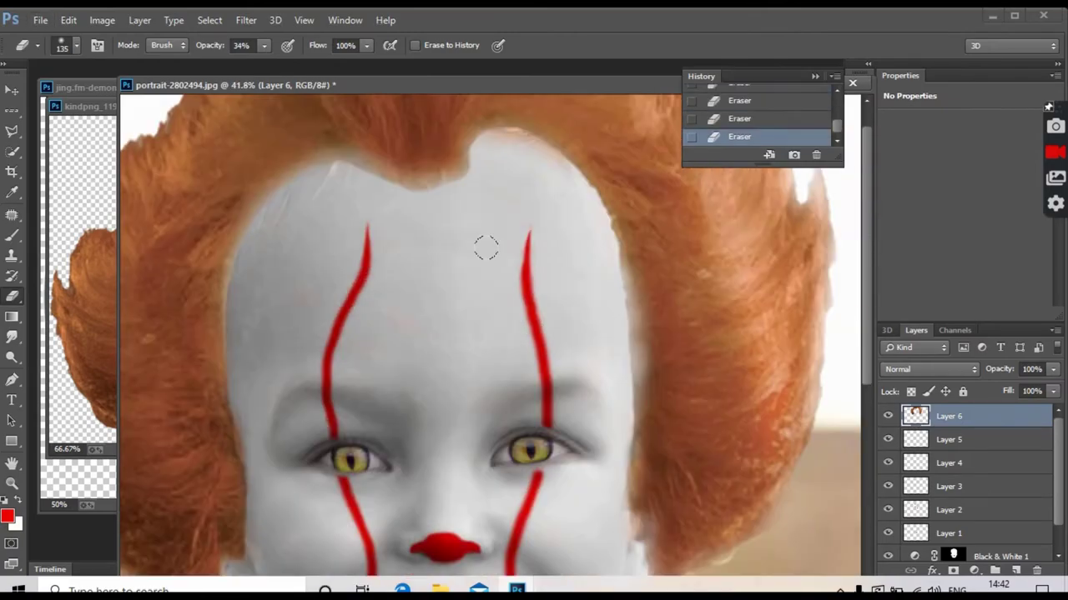
scroll(342, 215, up, 1)
scroll(425, 91, down, 3)
click(250, 20)
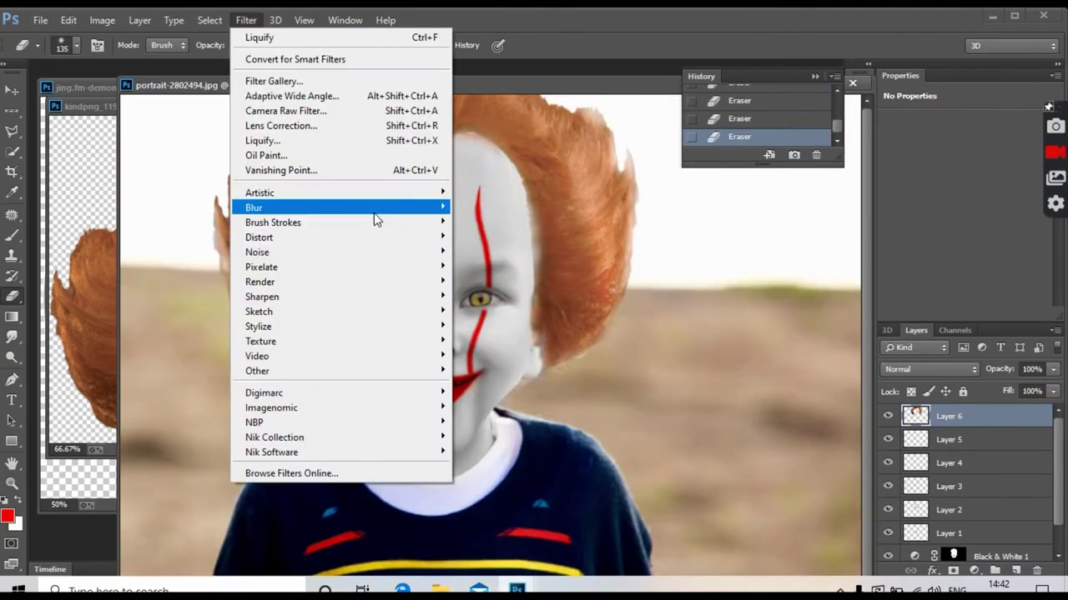
Apply a Gaussian Blur to the red hair layer
click(484, 336)
key(Return)
scroll(679, 248, up, 2)
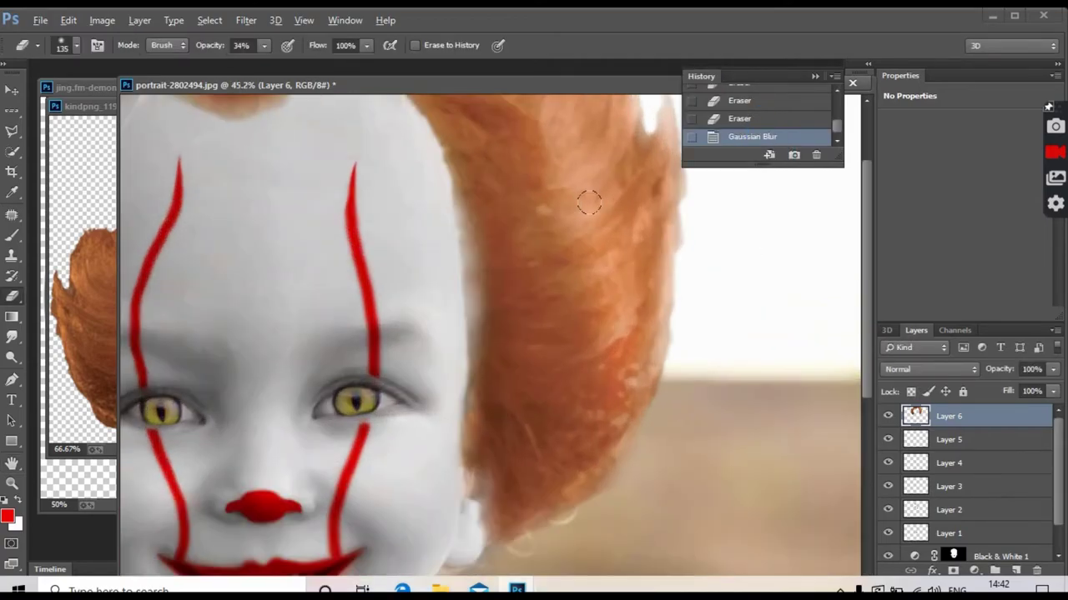
scroll(584, 203, down, 4)
click(929, 369)
Apply a second Gaussian Blur to soften the hair further
click(246, 20)
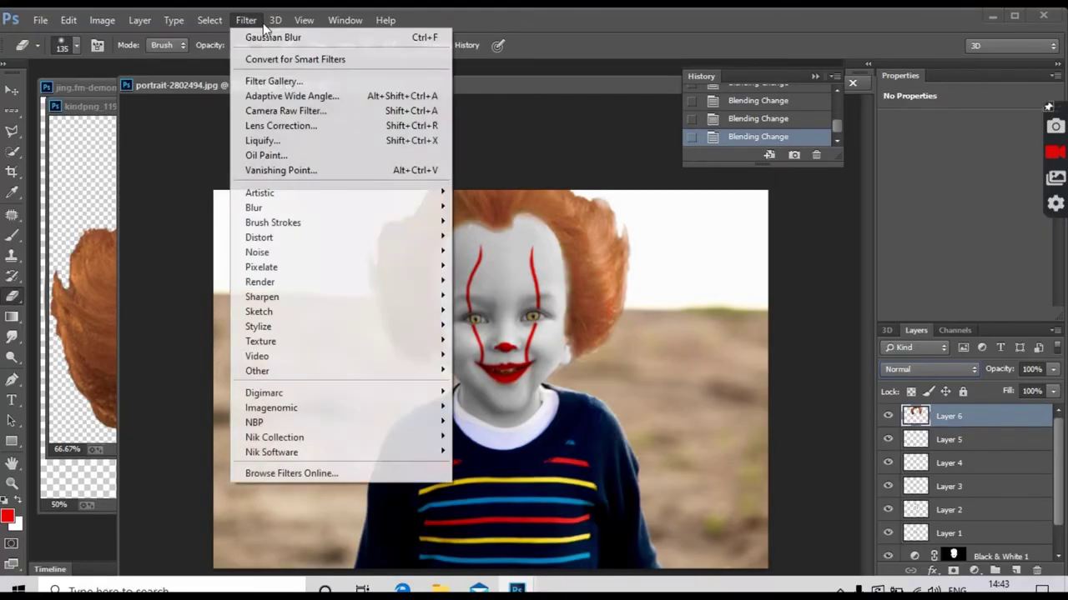
mouse_move(253, 207)
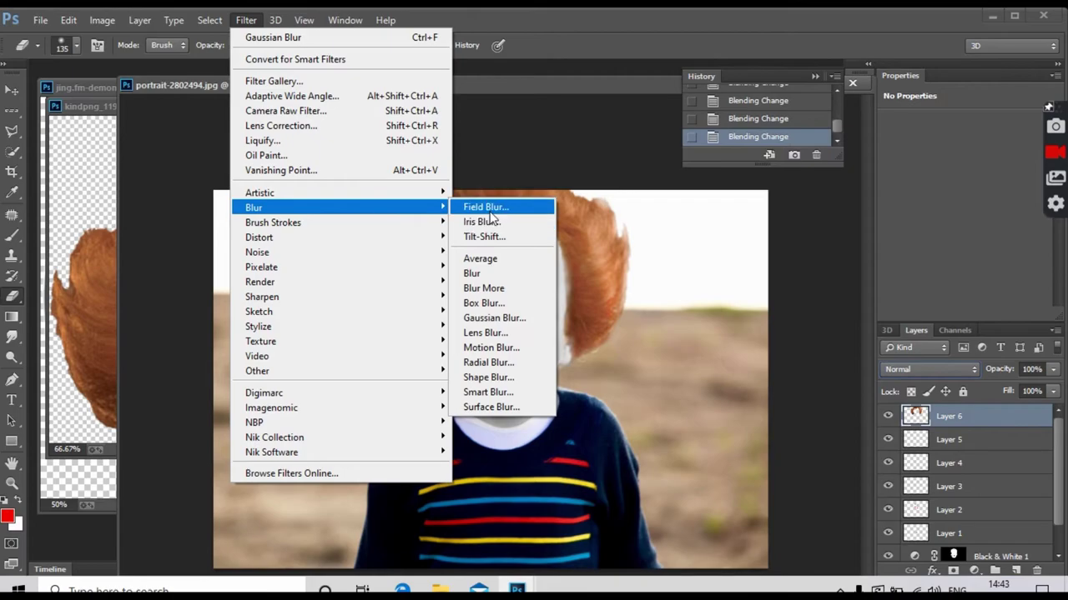
click(519, 318)
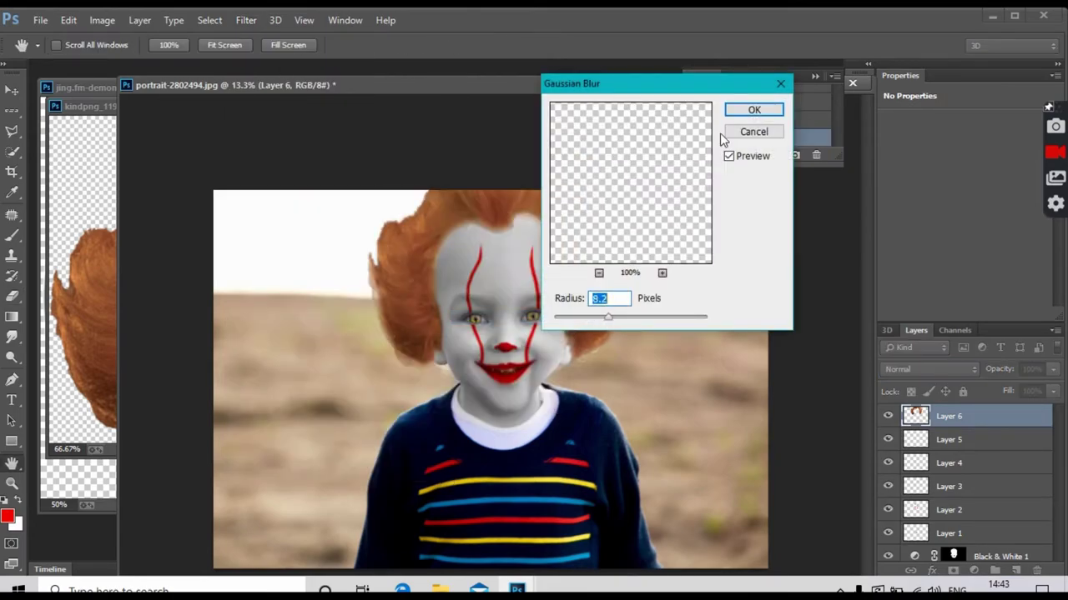
click(749, 111)
scroll(653, 265, up, 3)
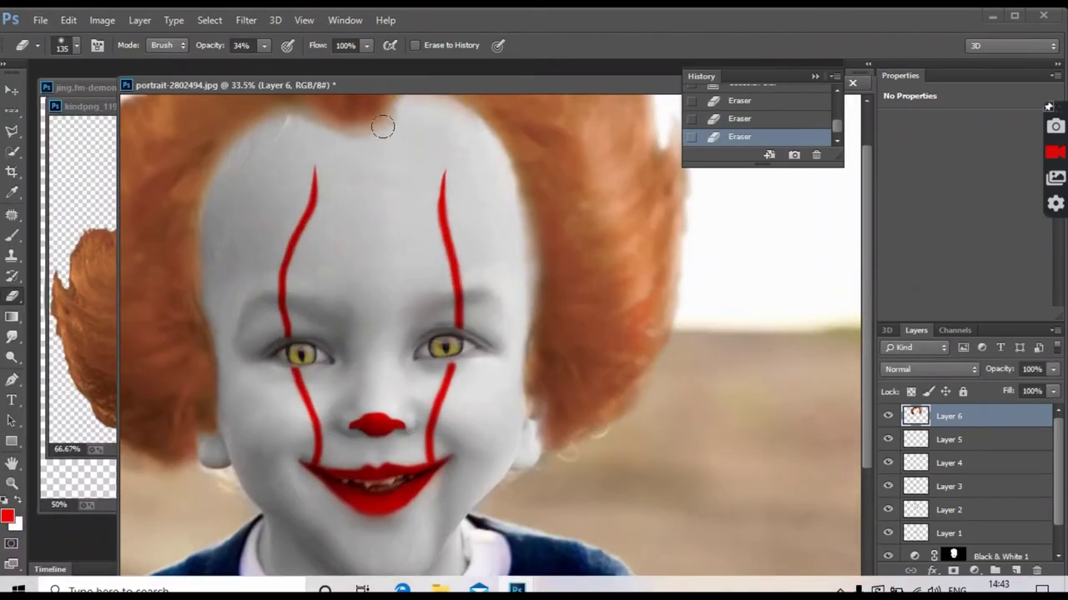
scroll(543, 341, down, 3)
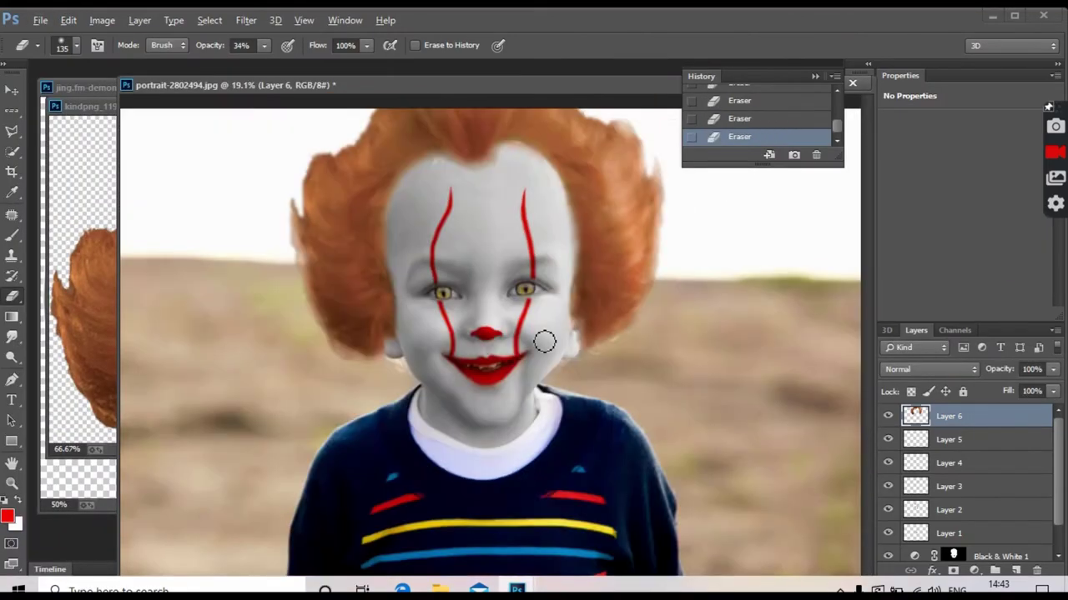
scroll(267, 267, up, 4)
scroll(491, 467, down, 1)
scroll(550, 342, down, 2)
scroll(572, 362, down, 3)
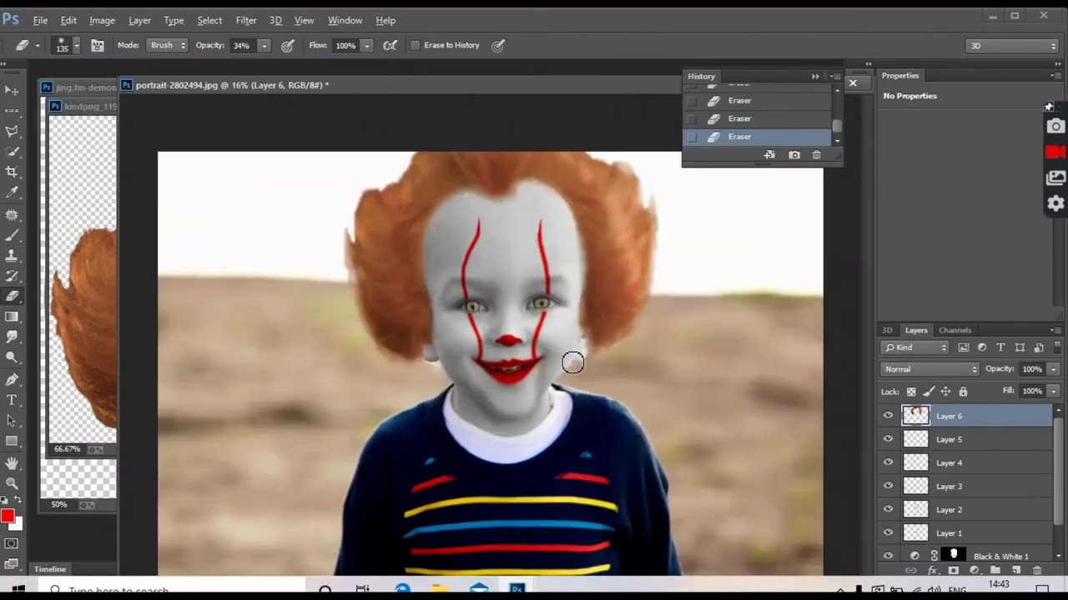
scroll(567, 328, up, 3)
scroll(612, 348, down, 3)
scroll(522, 210, up, 3)
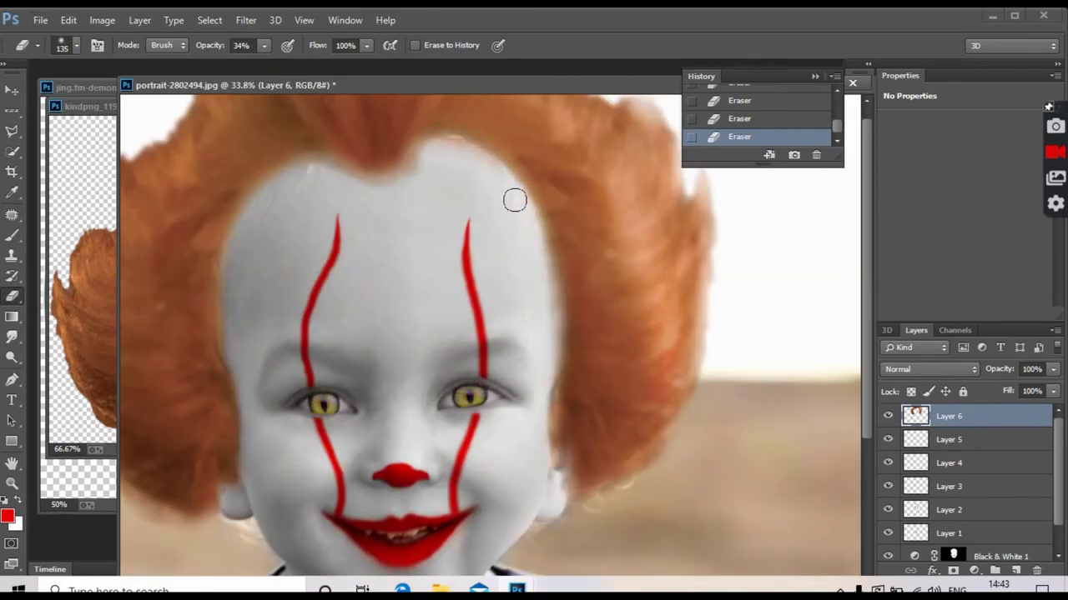
scroll(672, 209, down, 3)
scroll(667, 152, up, 2)
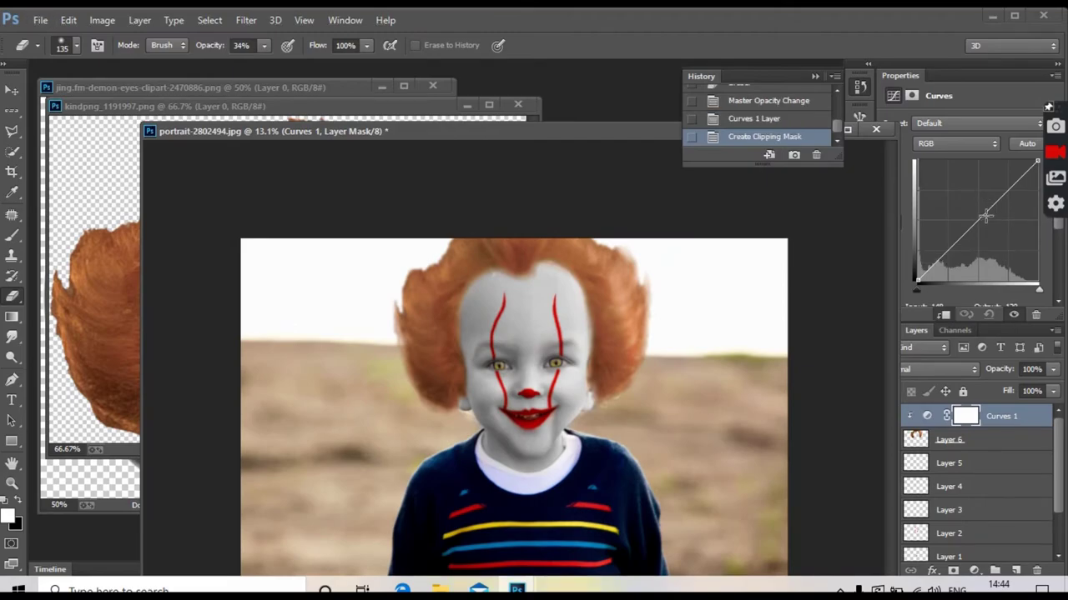
Drag a Curves point to adjust the hair brightness, then undo the extra texture layer
drag(986, 216, 982, 213)
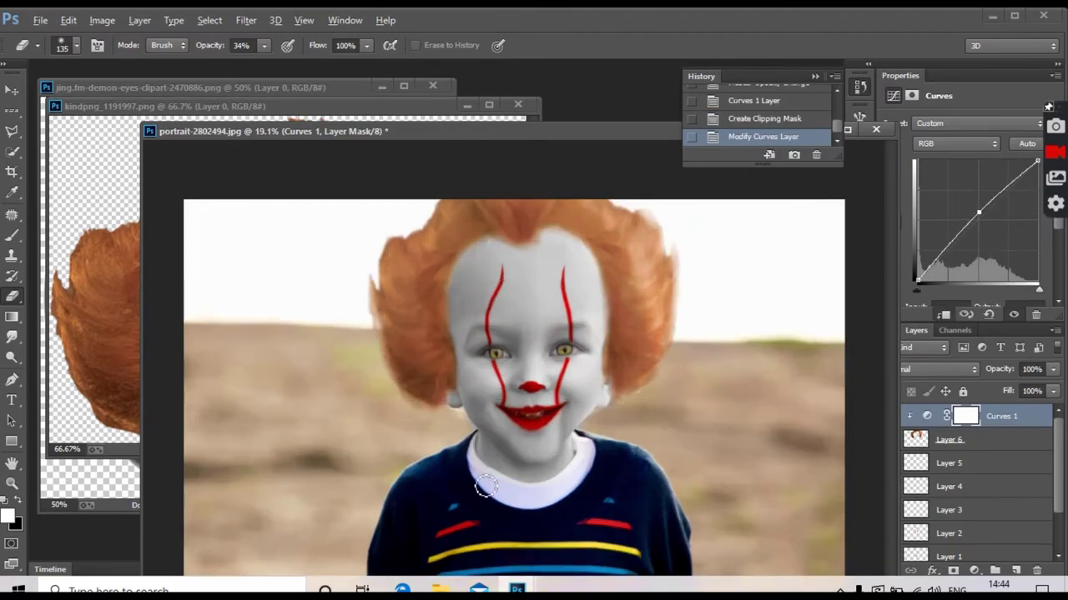
scroll(499, 364, up, 5)
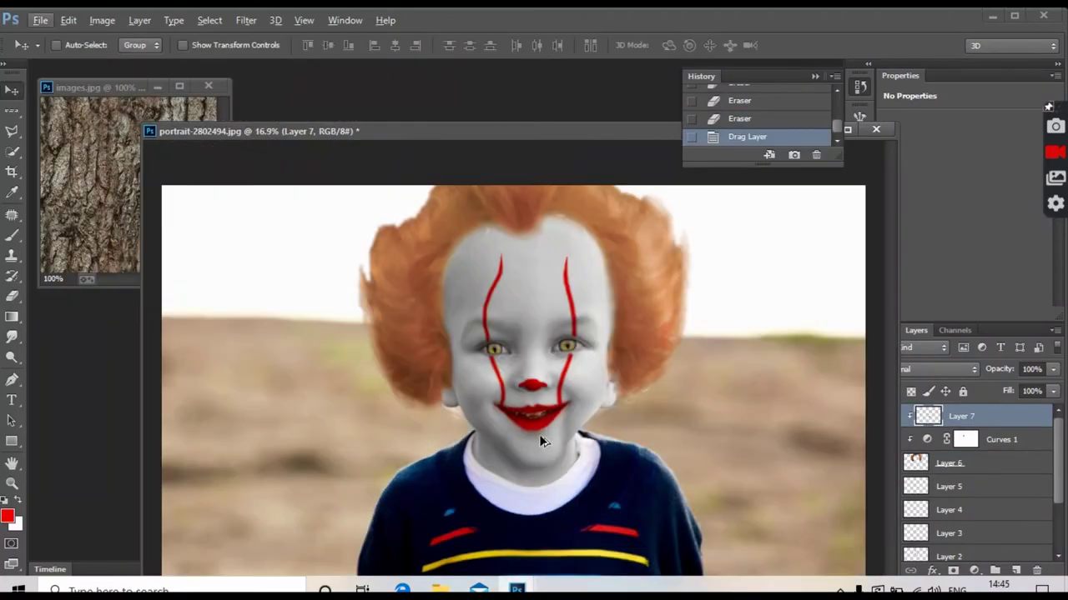
key(ctrl+z)
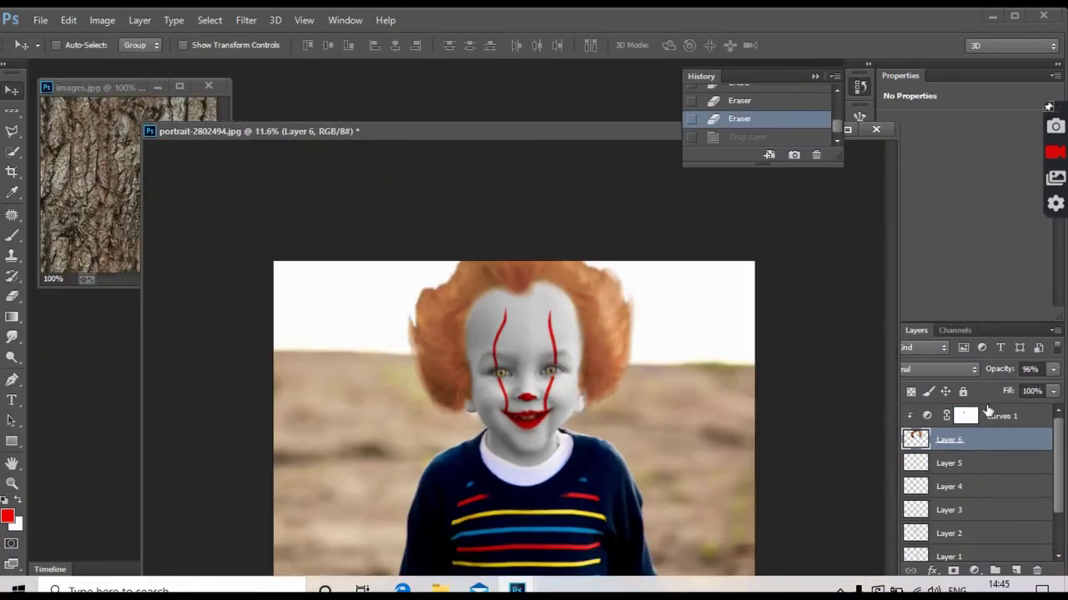
Drag the tree-bark texture into the portrait, keeping Layer 6 above Layer 5
click(988, 414)
key(ctrl+Tab)
drag(134, 154, 584, 388)
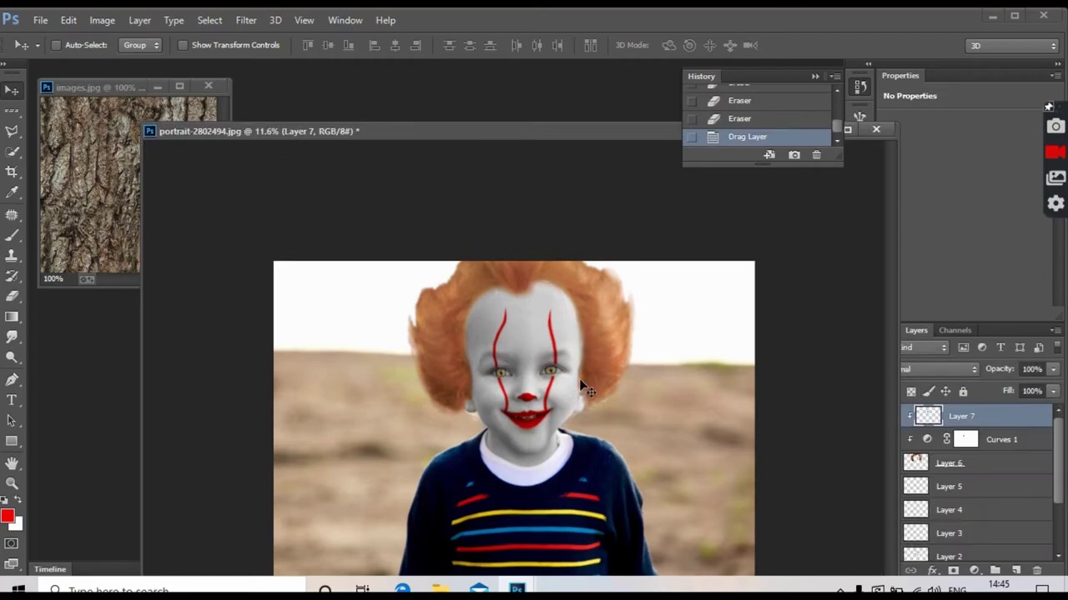
key(ctrl+t)
scroll(520, 395, up, 5)
drag(470, 293, 674, 439)
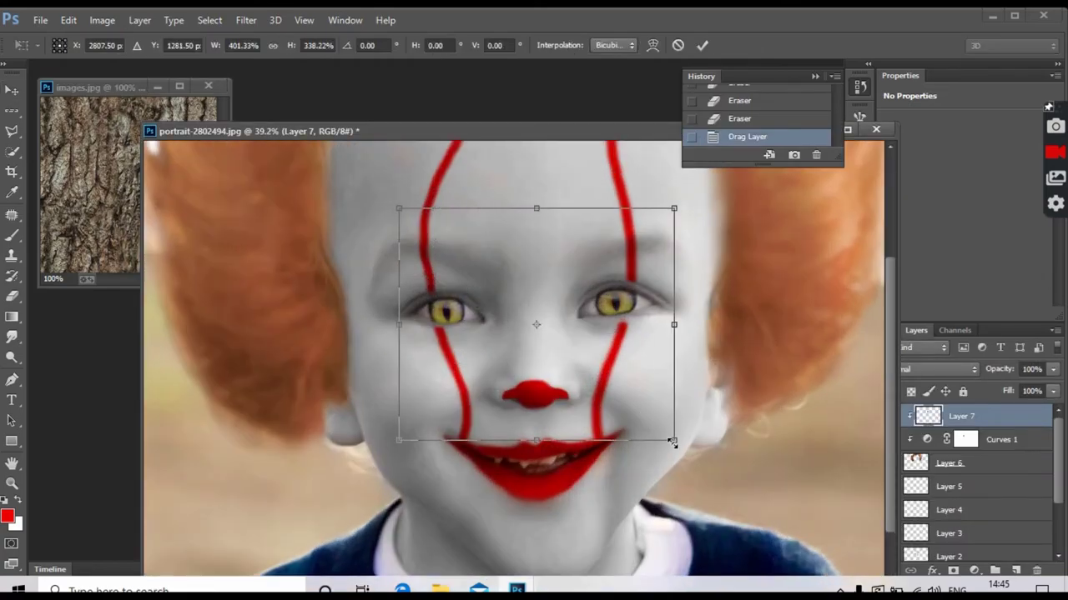
scroll(812, 399, down, 2)
click(674, 45)
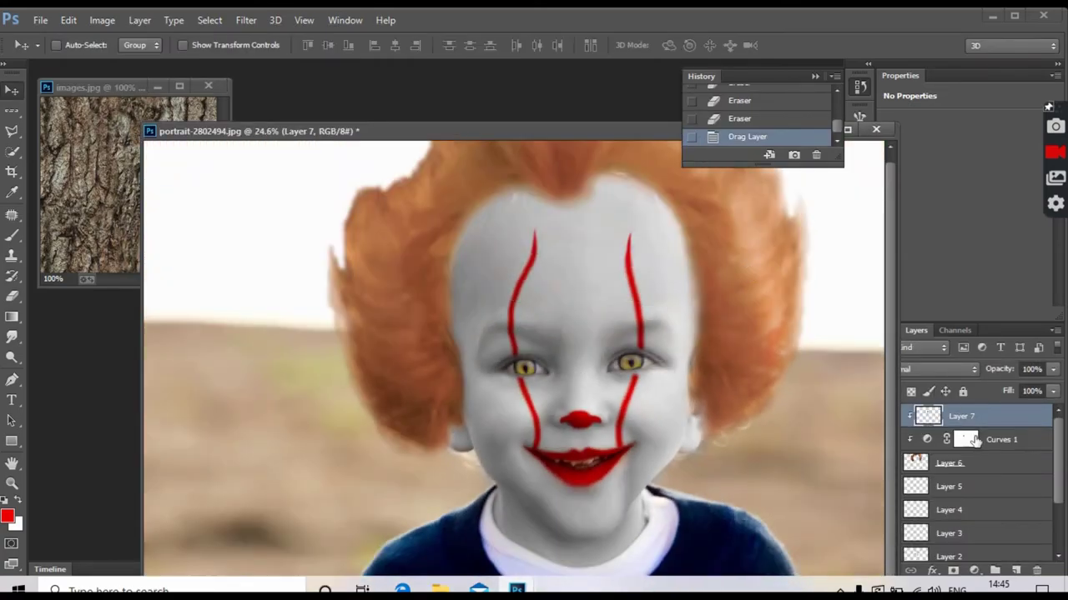
drag(976, 442, 988, 463)
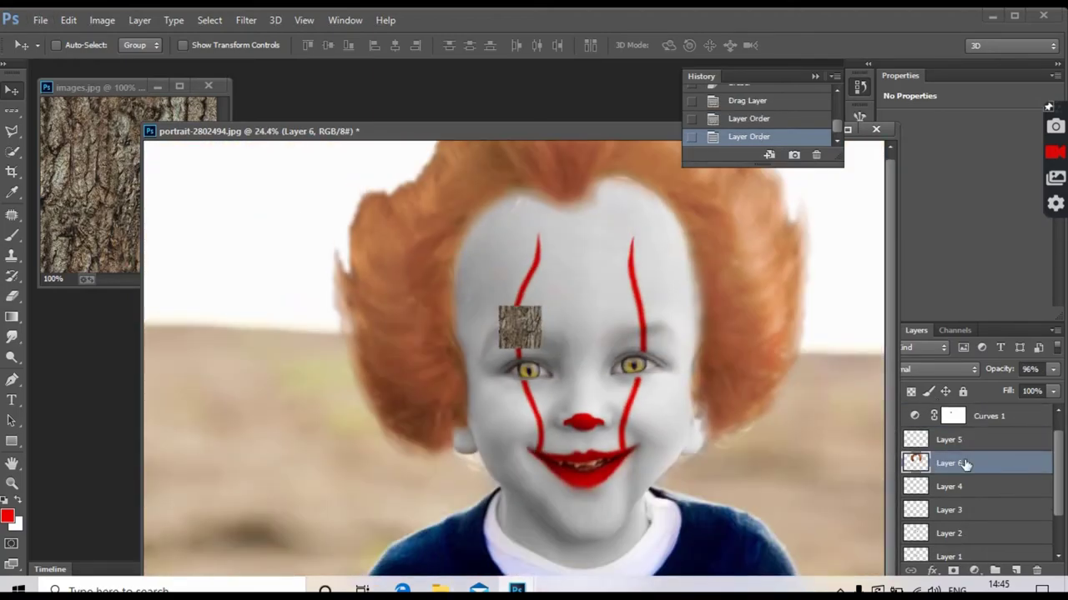
drag(959, 463, 959, 435)
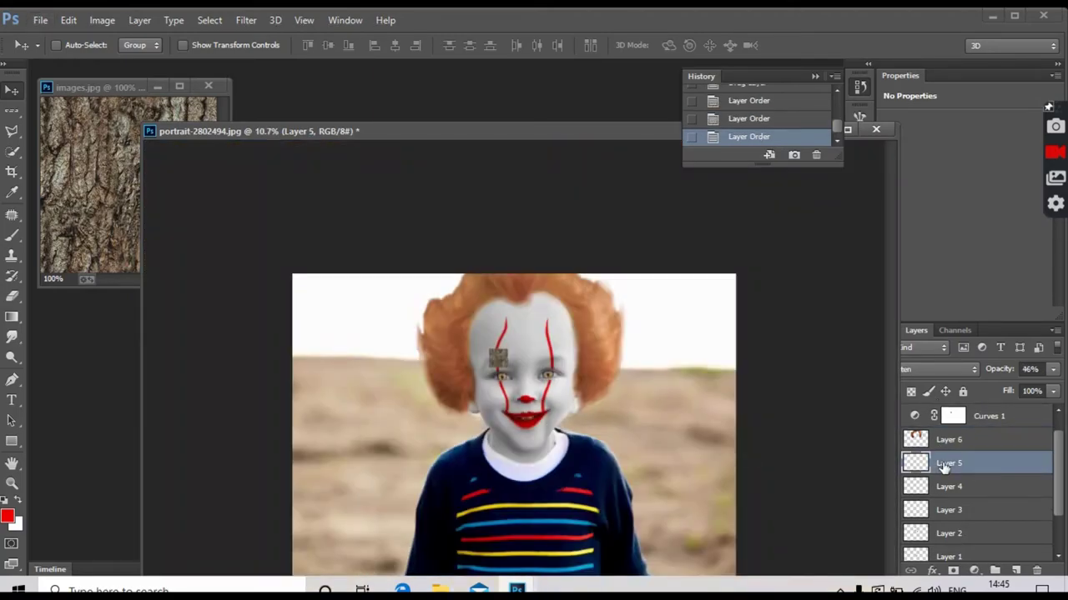
Rotate and stretch the bark over the face's left half past the chin, at 30% opacity
key(ctrl+t)
mouse_move(473, 219)
mouse_down()
mouse_move(583, 340)
mouse_move(535, 353)
mouse_up()
key(3)
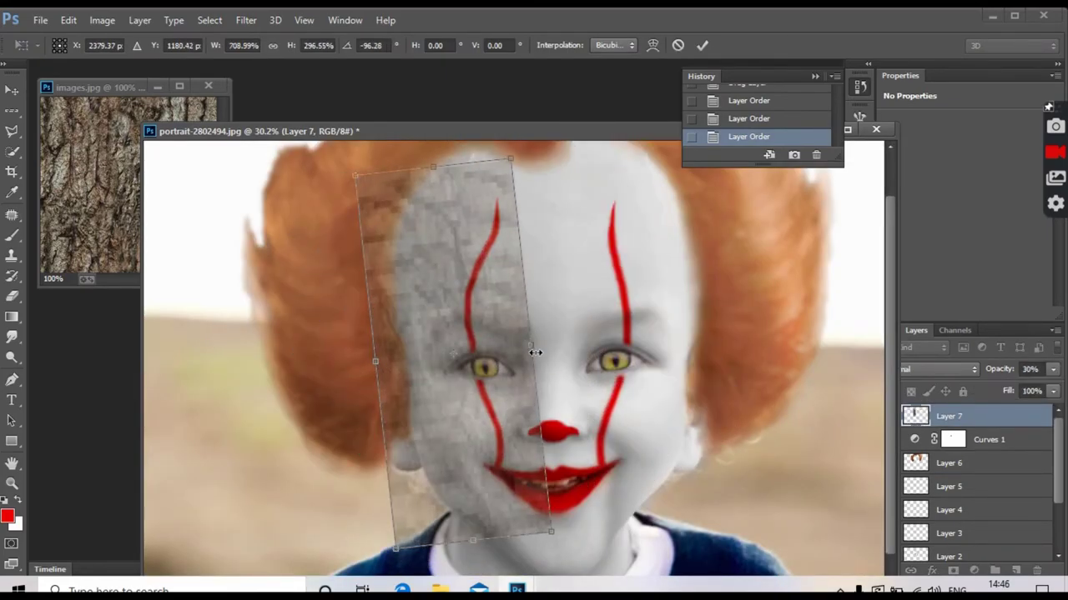
drag(375, 361, 393, 357)
drag(433, 167, 445, 167)
drag(534, 353, 550, 339)
drag(473, 540, 487, 534)
scroll(488, 497, down, 1)
drag(487, 497, 489, 534)
key(Return)
Erase excess bark texture near the forehead
key(e)
scroll(215, 386, up, 1)
drag(392, 192, 400, 501)
click(264, 45)
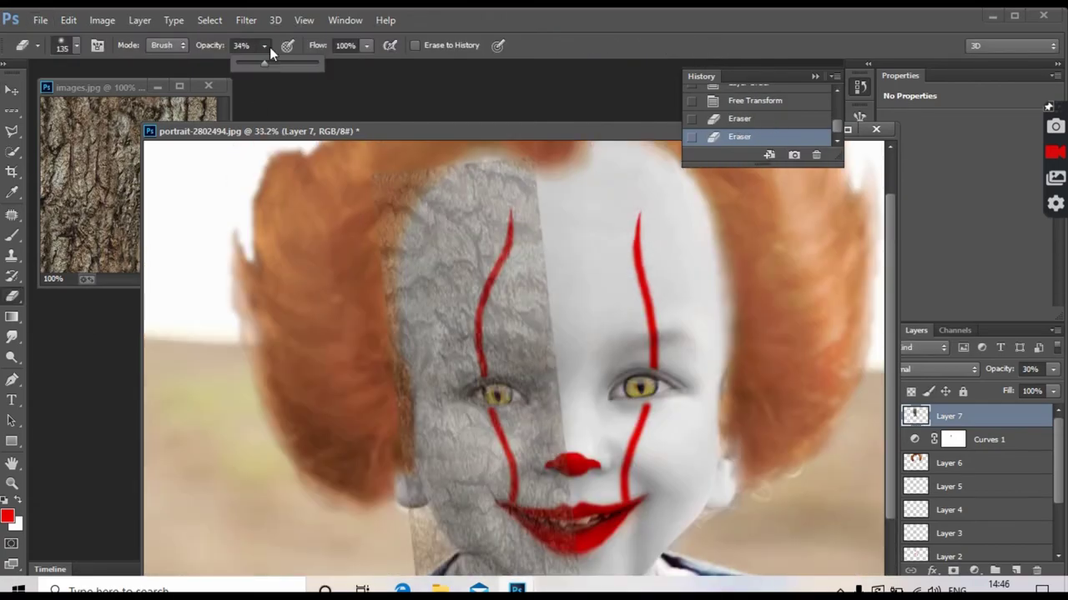
Erase bark texture at the forehead and beside the chin, eraser at 93% then 40%
drag(264, 63, 312, 62)
drag(407, 210, 380, 175)
scroll(572, 324, down, 2)
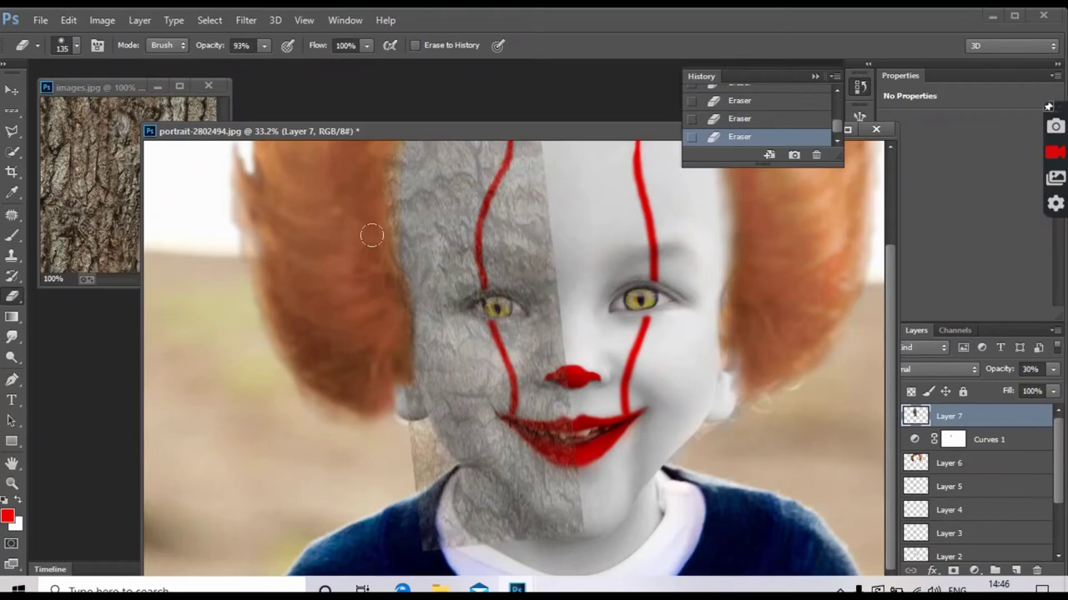
drag(372, 236, 488, 565)
key(4)
scroll(579, 303, up, 2)
scroll(582, 516, down, 2)
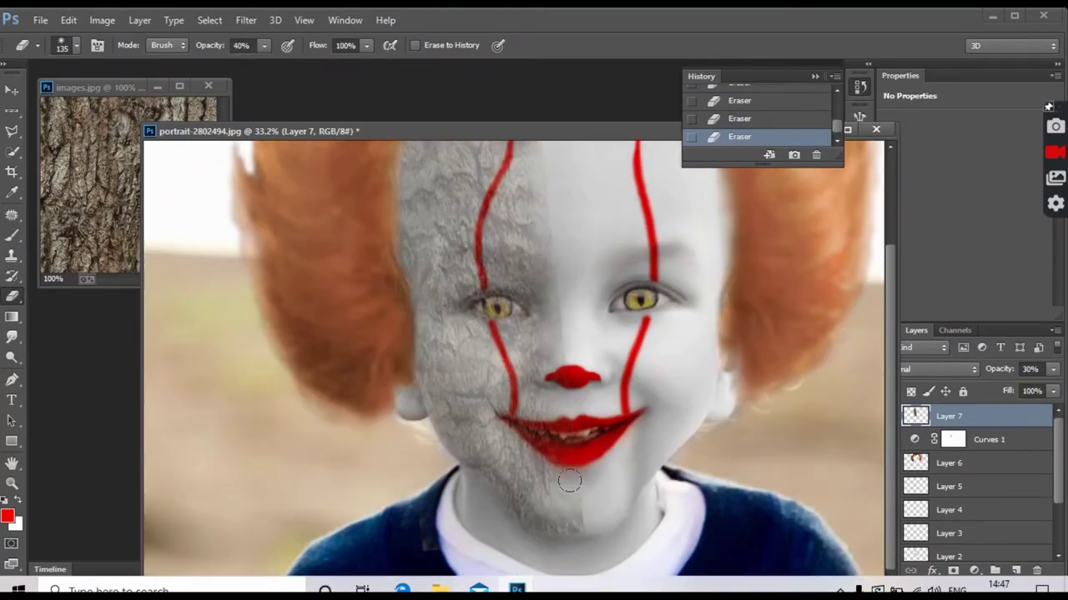
scroll(371, 522, down, 2)
Set the bark texture layer to Linear Burn at 38% opacity
click(932, 369)
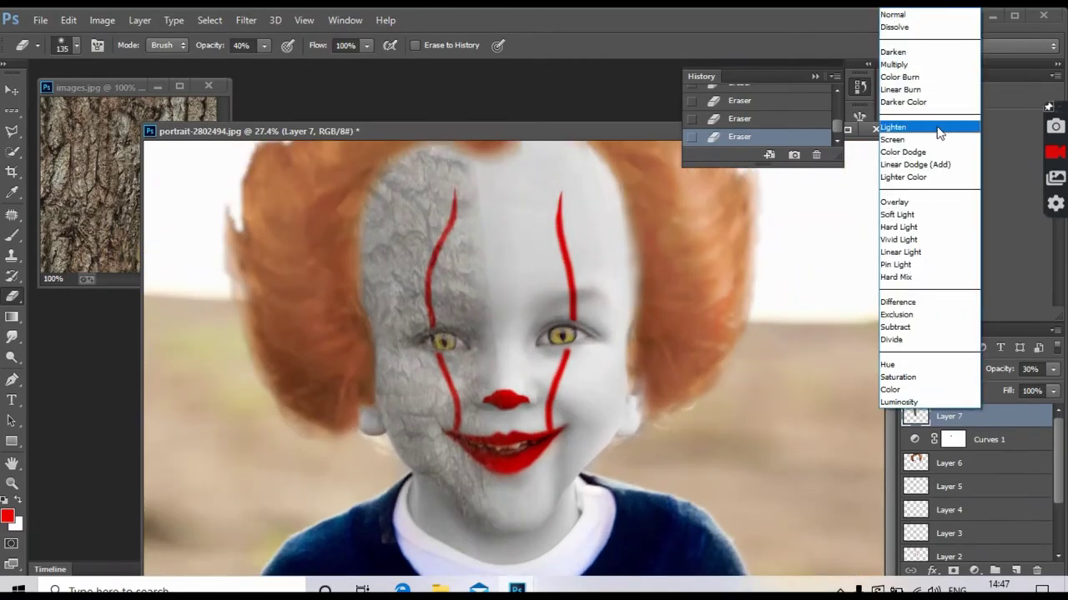
click(938, 368)
click(917, 90)
click(1053, 368)
drag(1049, 390, 1005, 392)
Erase texture along the face edge and over the left eye, fading it to 24%
drag(524, 459, 558, 475)
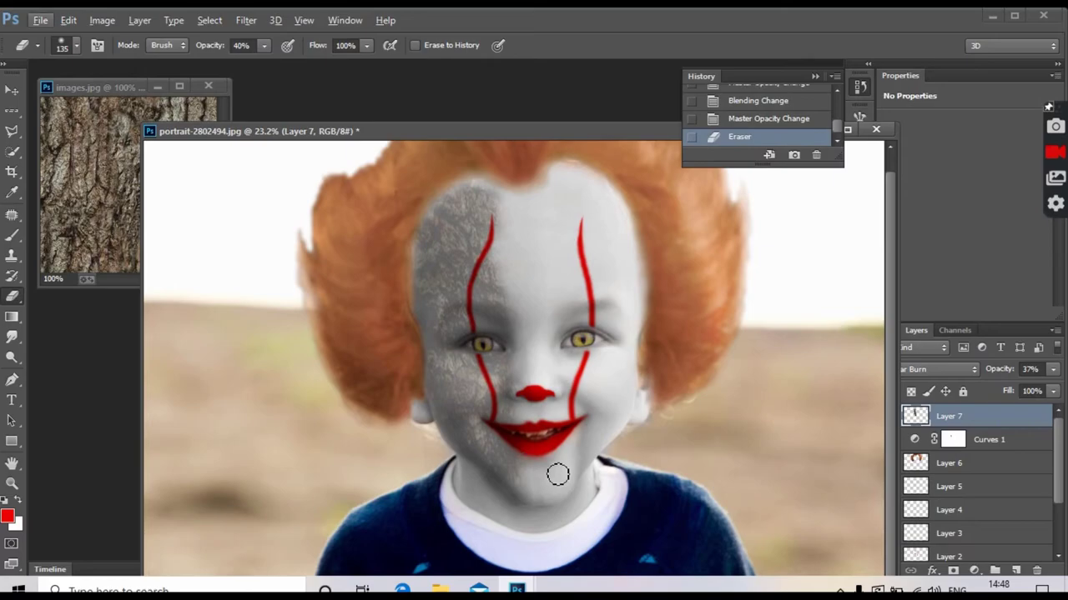
scroll(558, 474, down, 2)
scroll(559, 475, up, 1)
scroll(559, 475, up, 1)
scroll(868, 359, down, 1)
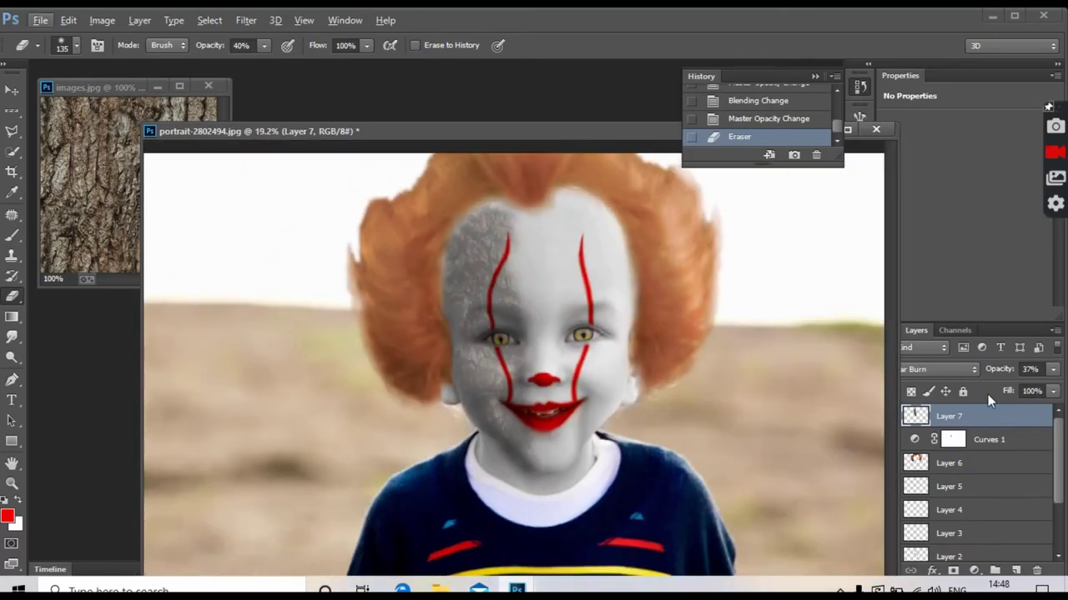
click(1053, 368)
drag(1007, 386, 1002, 386)
scroll(409, 307, up, 5)
drag(471, 330, 517, 333)
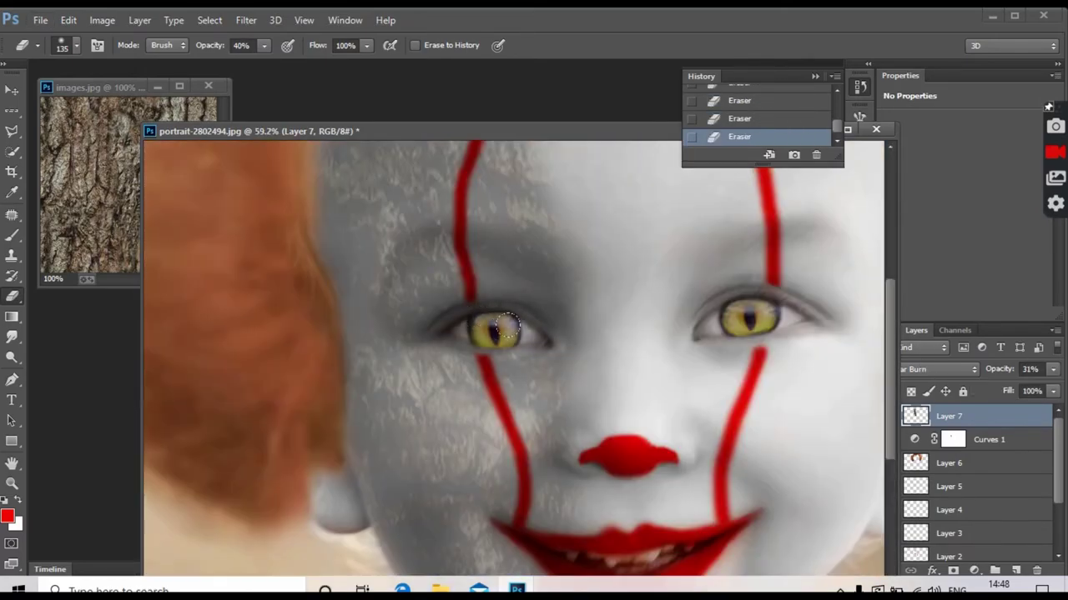
scroll(500, 334, down, 1)
scroll(661, 412, down, 5)
drag(1002, 386, 998, 389)
click(11, 90)
Bring a second bark copy in and stretch it over the face's right half
click(48, 165)
drag(533, 318, 538, 315)
key(ctrl+t)
mouse_move(597, 279)
mouse_down()
mouse_move(584, 292)
mouse_move(570, 442)
mouse_up()
mouse_move(570, 349)
mouse_down()
mouse_move(553, 281)
mouse_move(535, 375)
mouse_up()
key(e)
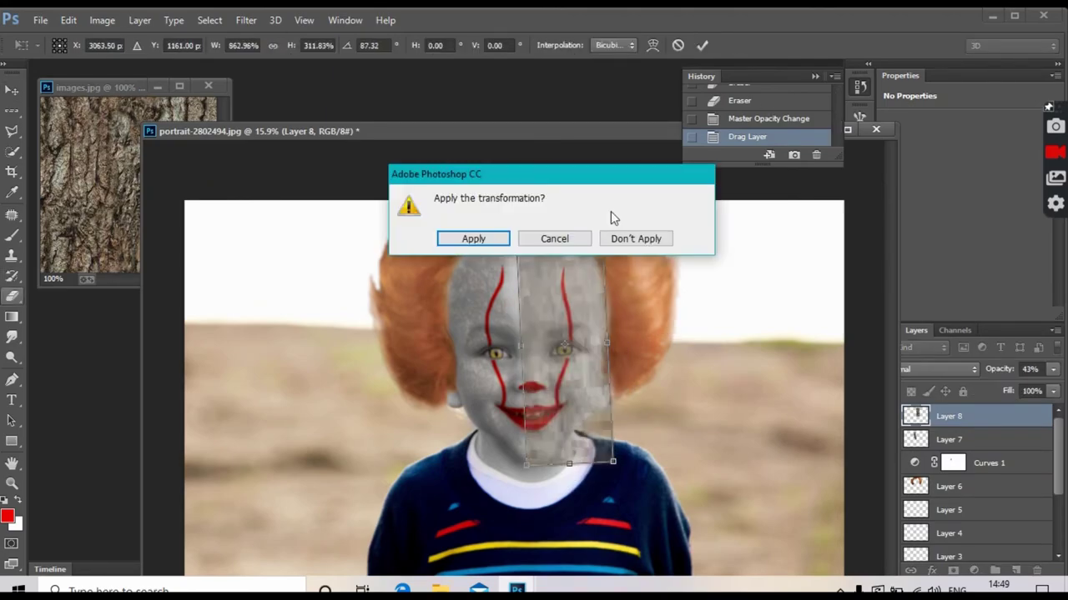
key(Return)
Erase the second texture near the hairline and centre seam, lowering it to 19% opacity
click(76, 45)
drag(534, 225, 608, 234)
drag(522, 254, 511, 430)
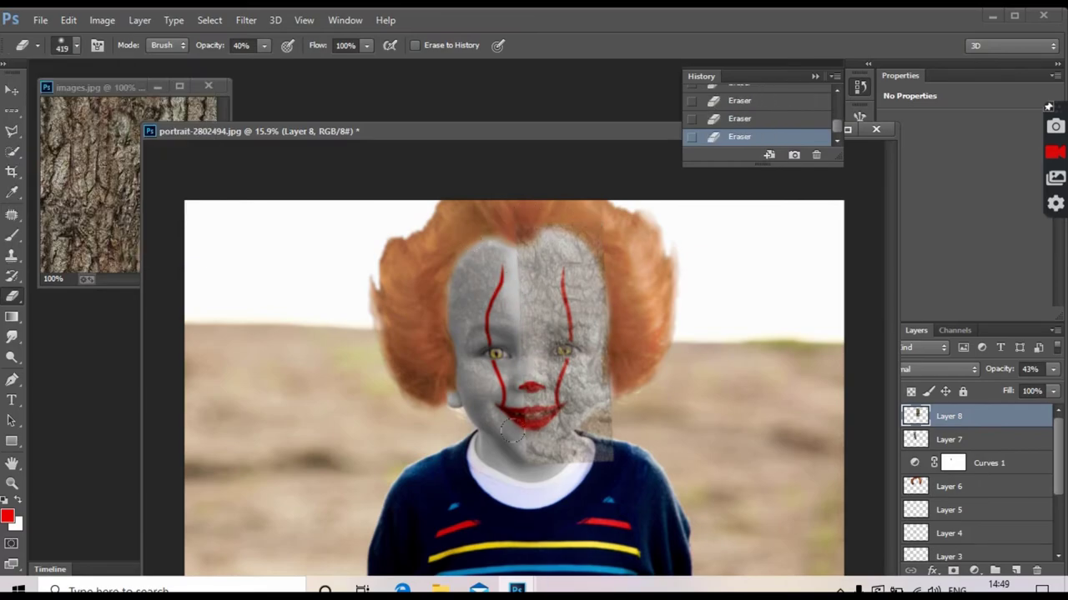
scroll(613, 410, up, 2)
scroll(600, 350, up, 2)
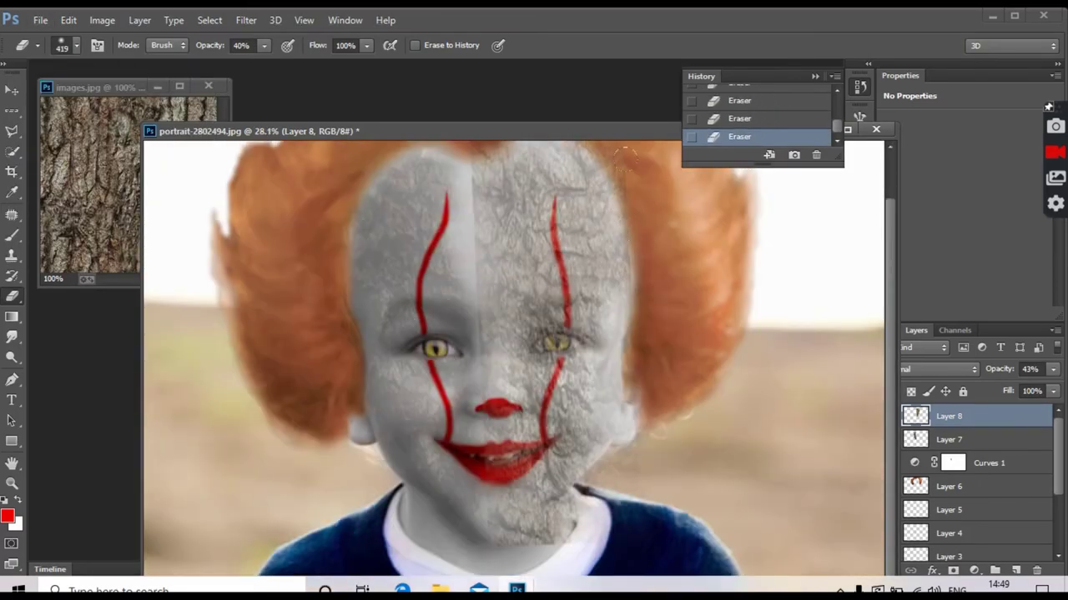
scroll(528, 542, up, 2)
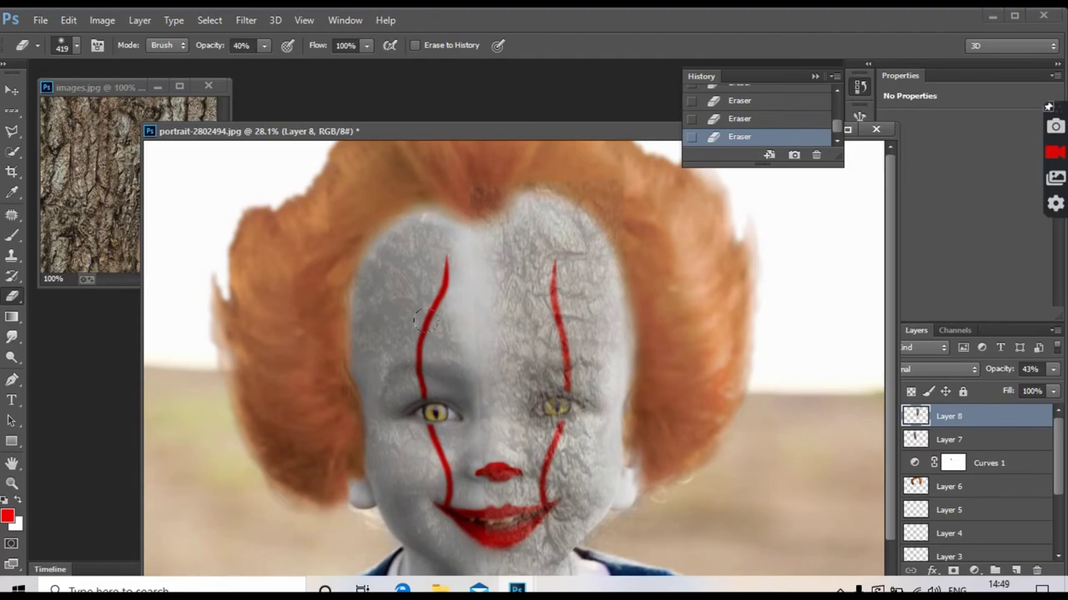
scroll(584, 342, down, 2)
drag(1052, 369, 992, 391)
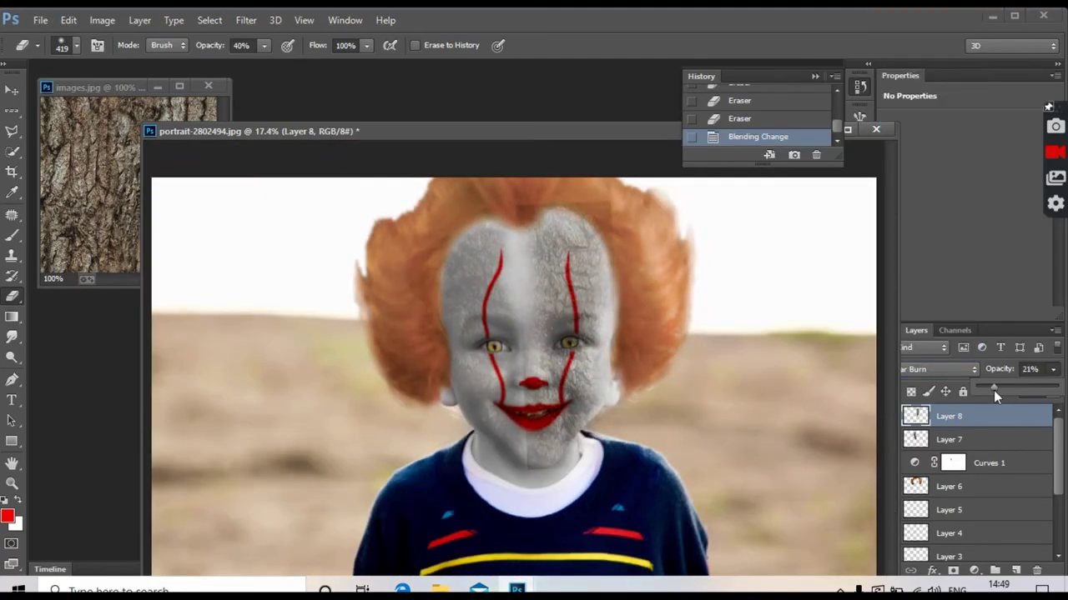
Widen the second texture toward the face edges and fade it to about 16%
key(ctrl+t)
drag(514, 336, 494, 338)
drag(624, 336, 631, 336)
drag(493, 259, 483, 261)
drag(987, 387, 990, 388)
key(Return)
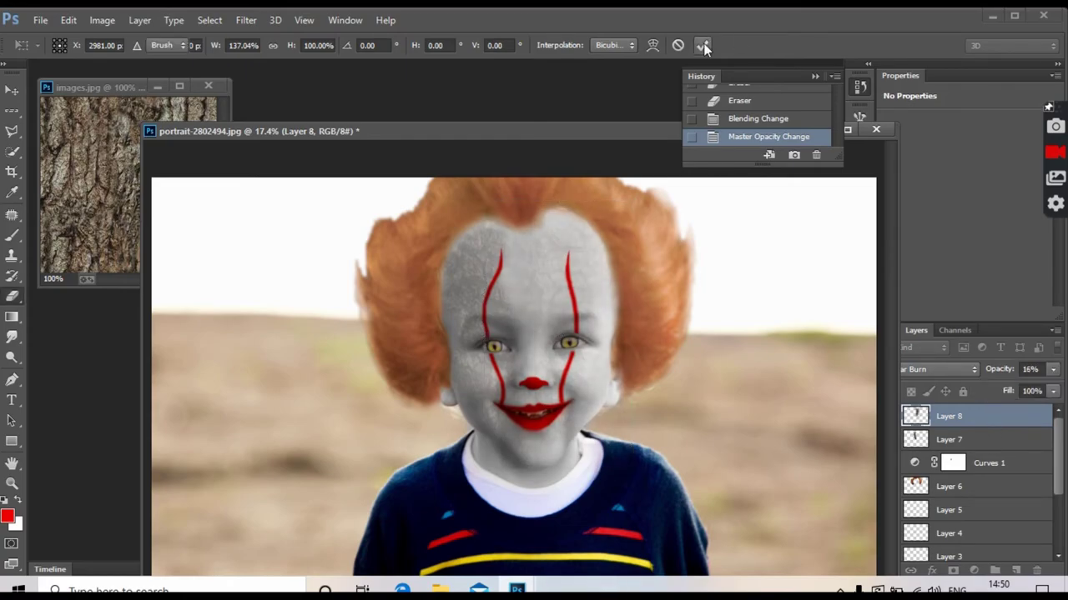
key(e)
scroll(583, 250, up, 3)
scroll(582, 242, up, 2)
scroll(582, 236, down, 3)
Fade the first texture layer, Layer 7, to about 19% opacity
click(948, 440)
click(938, 368)
click(929, 83)
click(1052, 368)
drag(997, 387, 997, 387)
scroll(514, 400, down, 3)
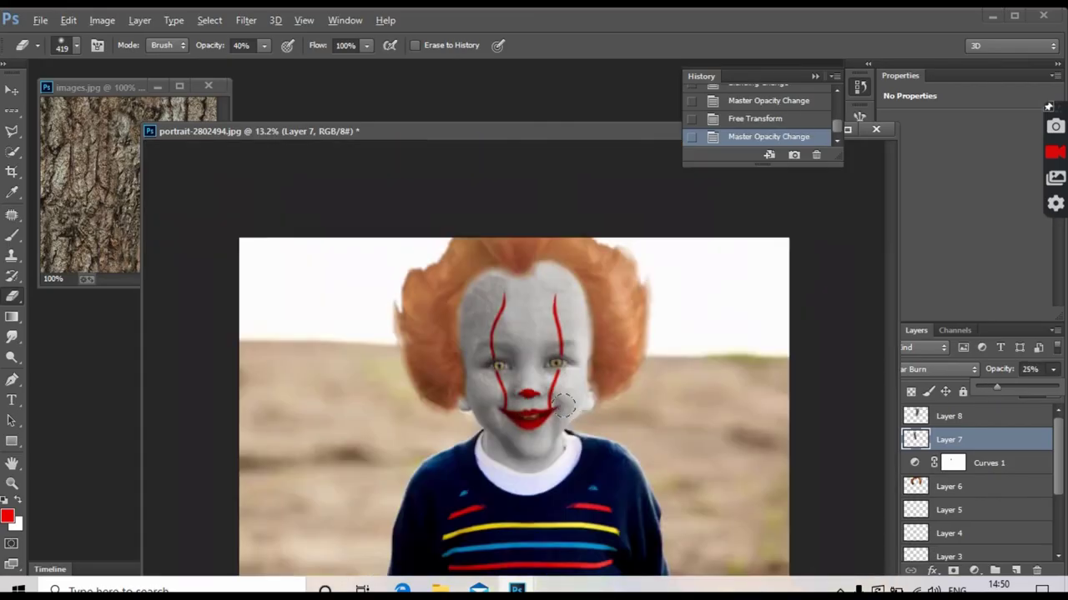
Widen the second texture layer, Layer 8, further over the face
click(917, 417)
key(ctrl+t)
drag(500, 371, 481, 368)
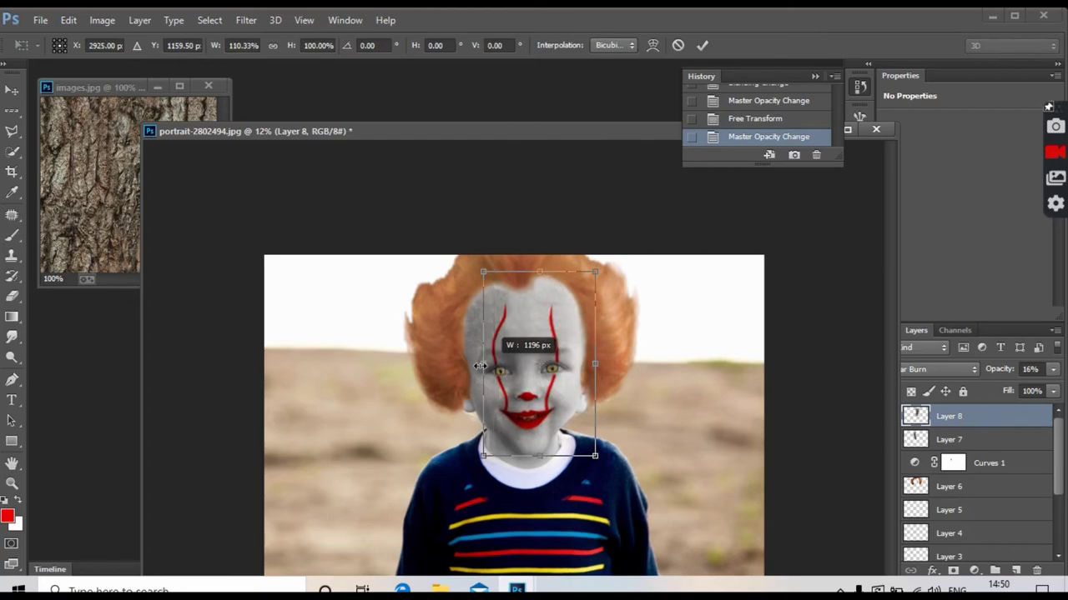
click(702, 45)
scroll(629, 283, down, 1)
scroll(525, 430, up, 2)
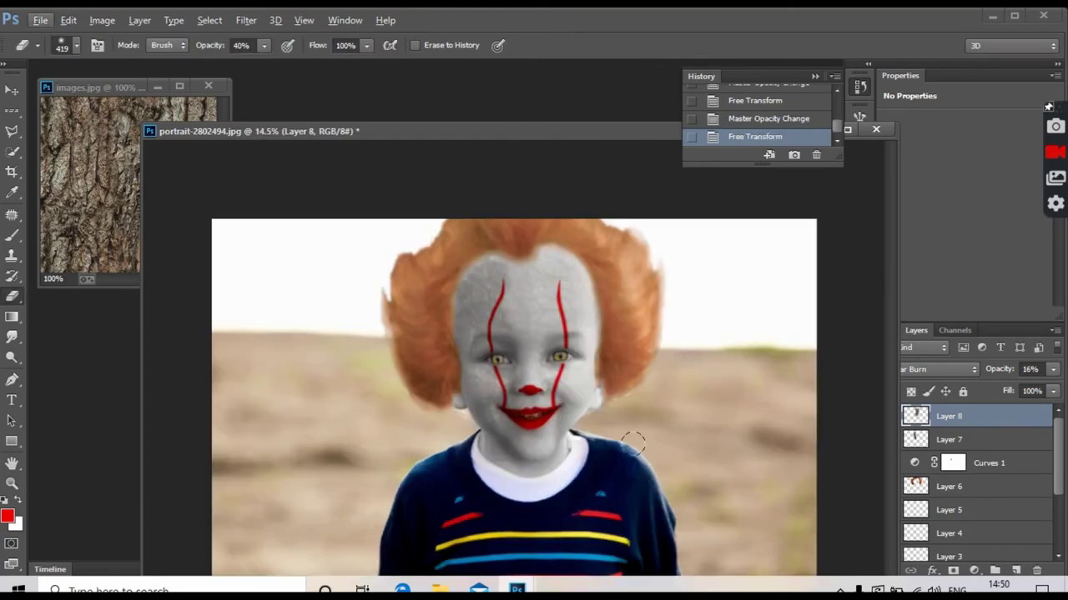
Open the red balloon image and drag it into the portrait left of the child
key(alt+f)
key(o)
key(Right)
key(Return)
key(v)
mouse_move(125, 230)
mouse_down()
mouse_move(400, 328)
mouse_move(487, 487)
mouse_move(443, 404)
mouse_up()
key(ctrl+t)
scroll(399, 328, down, 3)
Commit the balloon placement and erase the balloon's original lower string
click(701, 45)
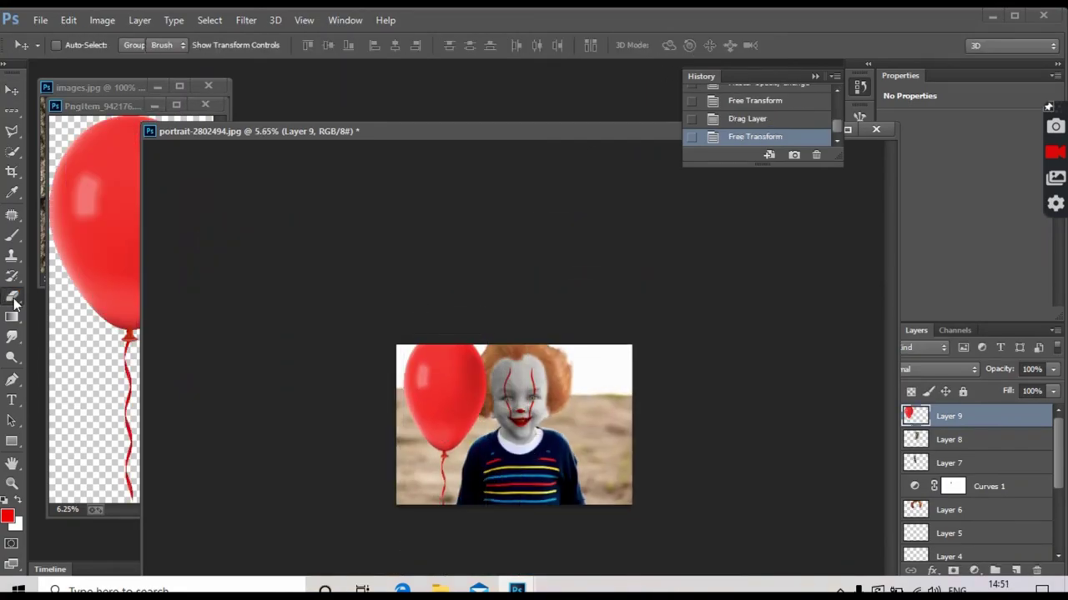
click(13, 298)
scroll(456, 470, up, 2)
drag(378, 496, 390, 538)
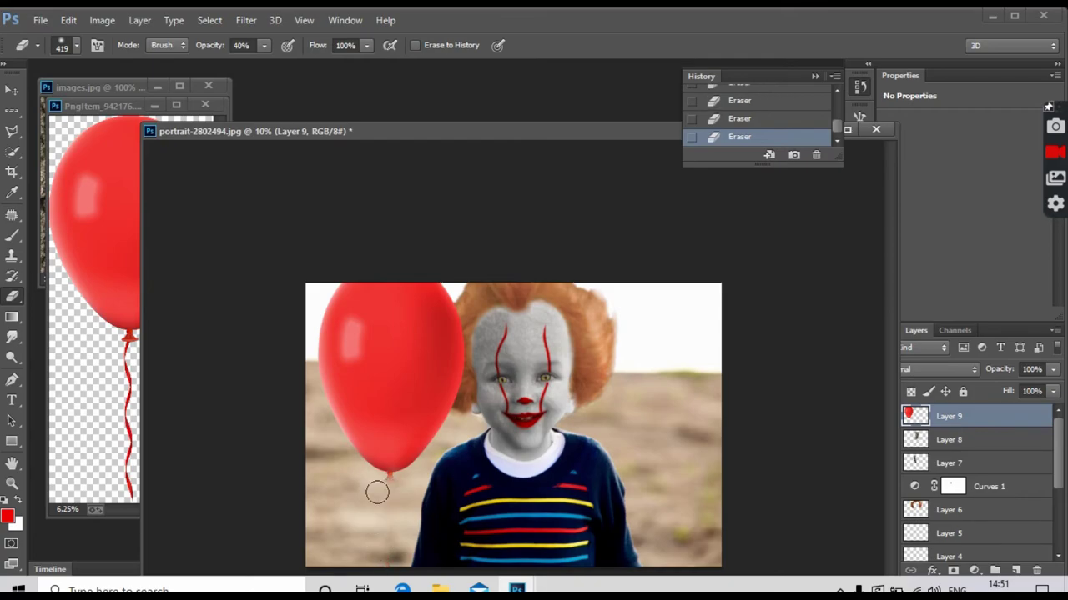
On a new empty layer, select a thin tall rectangular strip for the string
click(1014, 572)
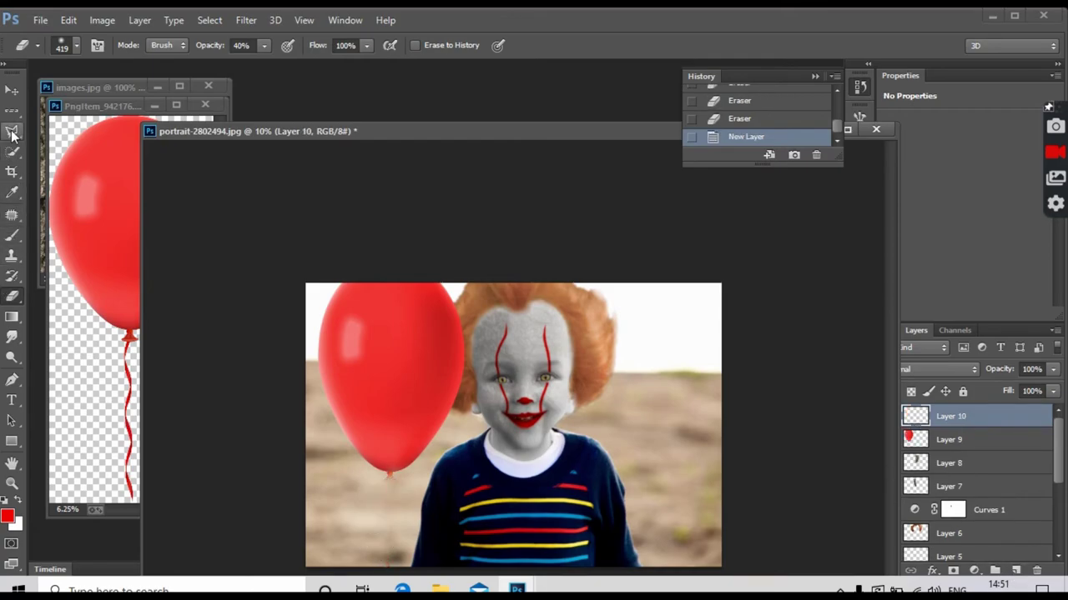
click(12, 111)
click(526, 442)
key(ctrl+z)
right_click(4, 112)
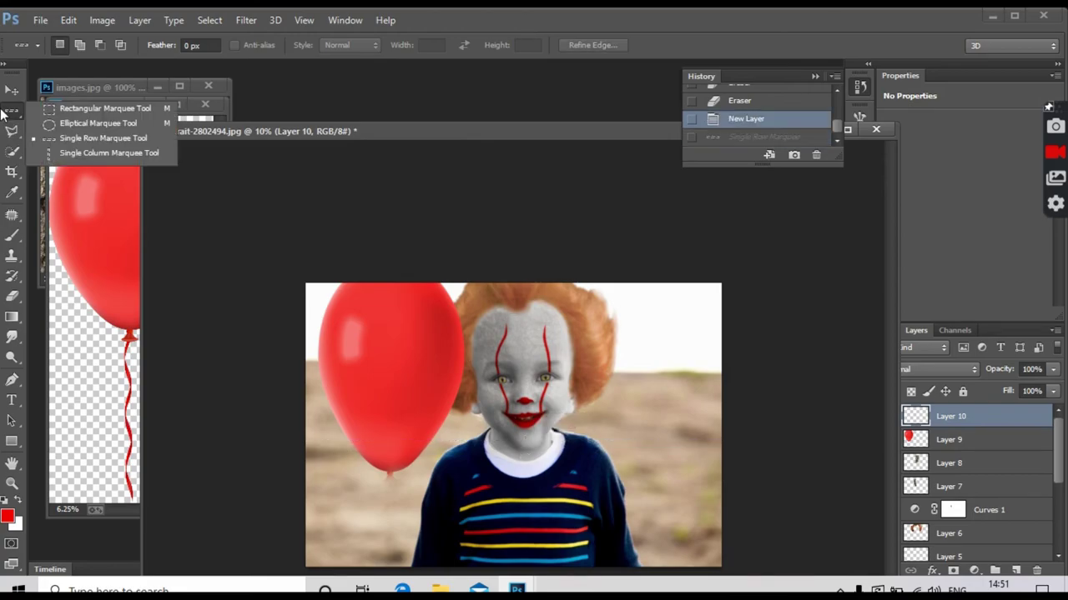
click(100, 153)
click(613, 308)
key(ctrl+z)
right_click(13, 115)
click(83, 109)
drag(517, 560, 514, 576)
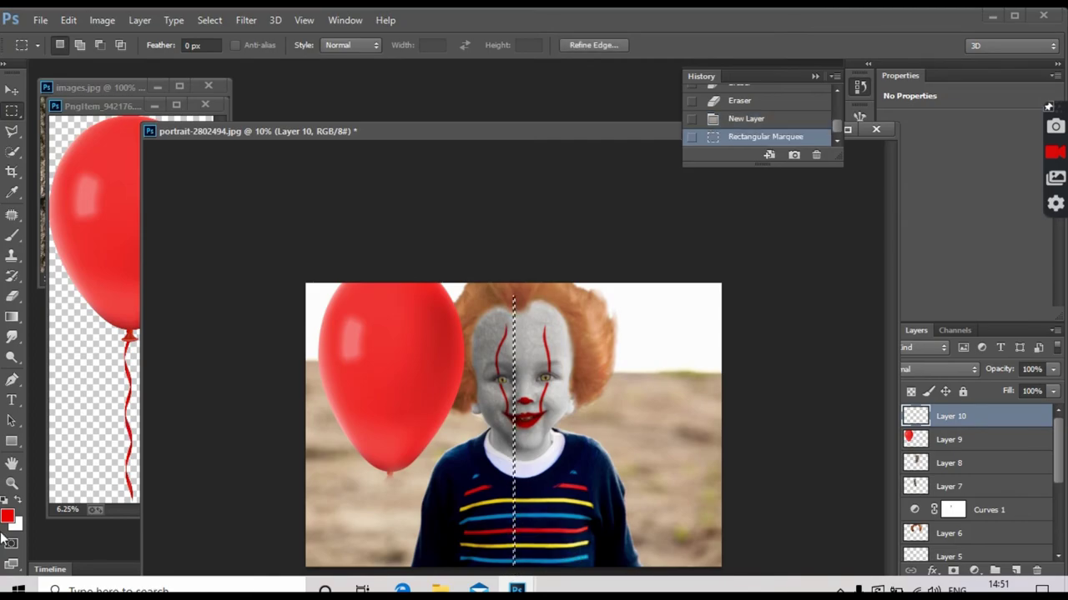
Paint the strip light grey with a brush sized 3421
click(11, 192)
click(7, 517)
text(ffffff)
click(568, 373)
click(568, 205)
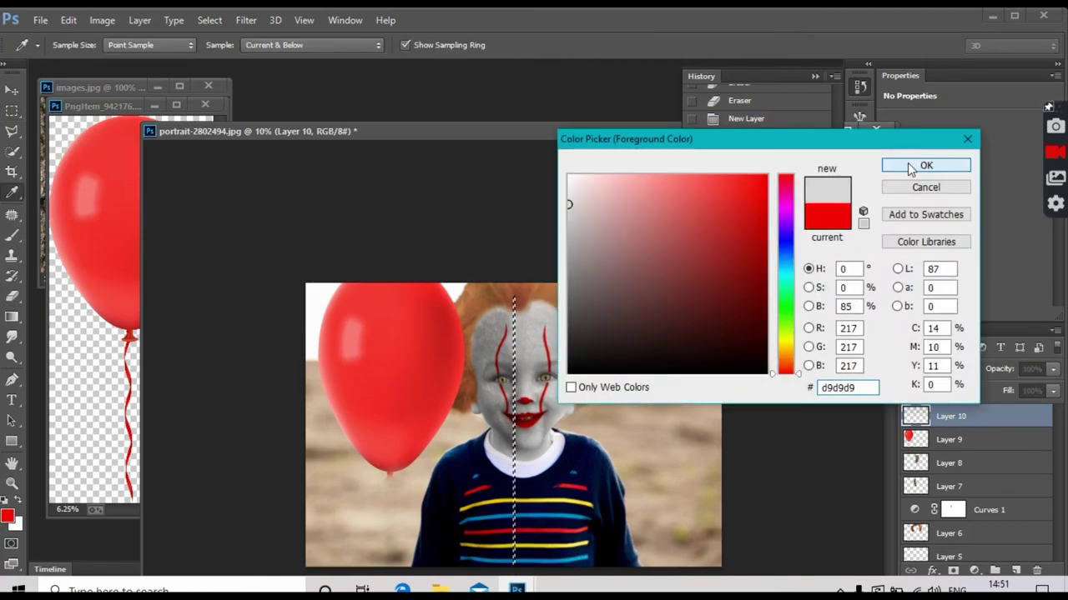
click(926, 165)
key(b)
click(77, 45)
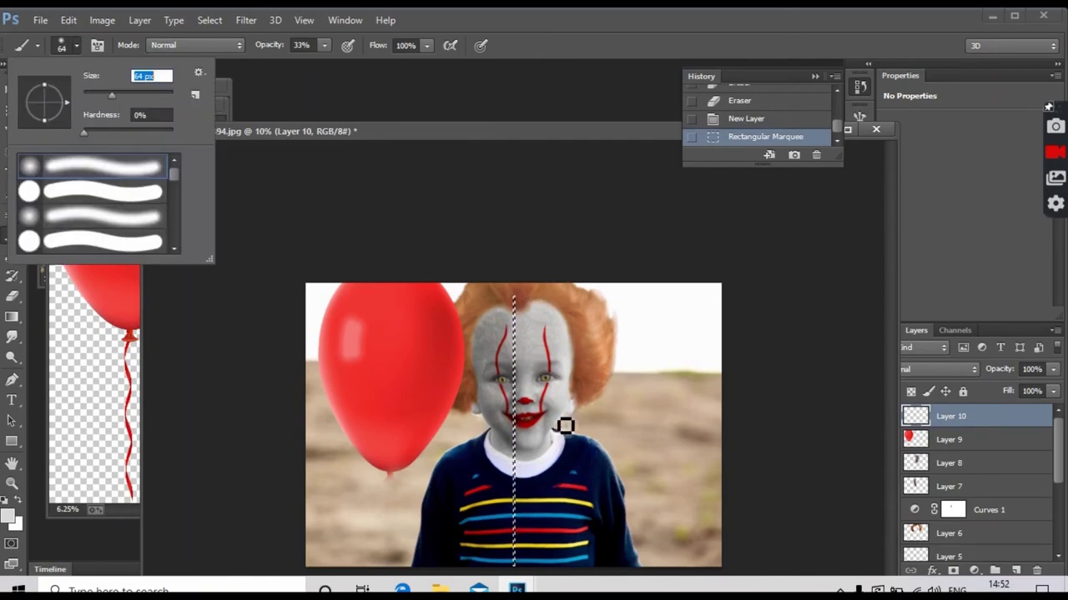
text(3421)
key(Return)
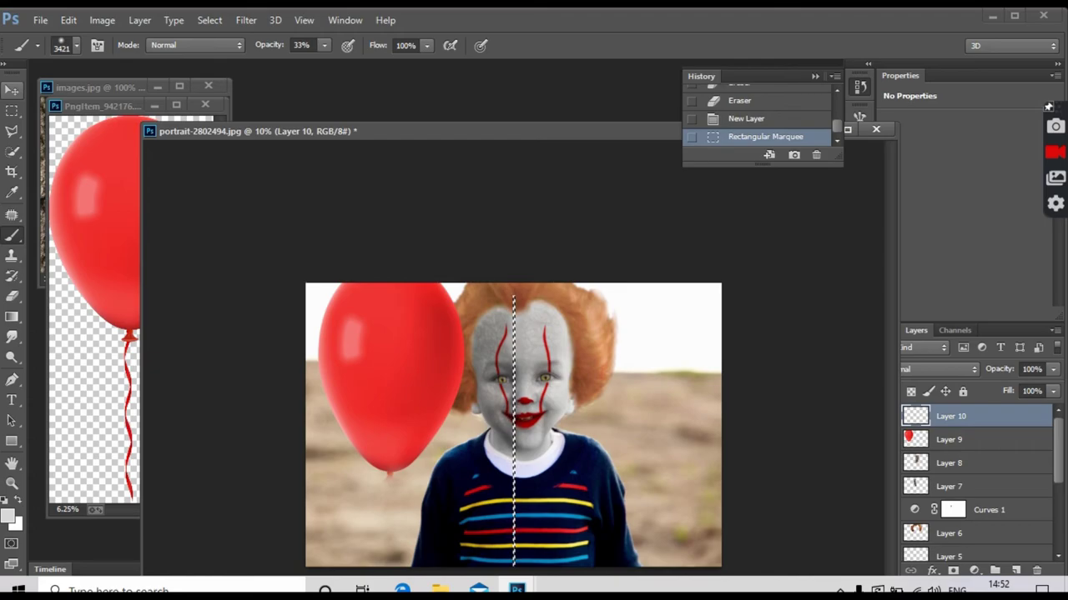
Move the painted string down so it hangs below the balloon
key(ctrl+t)
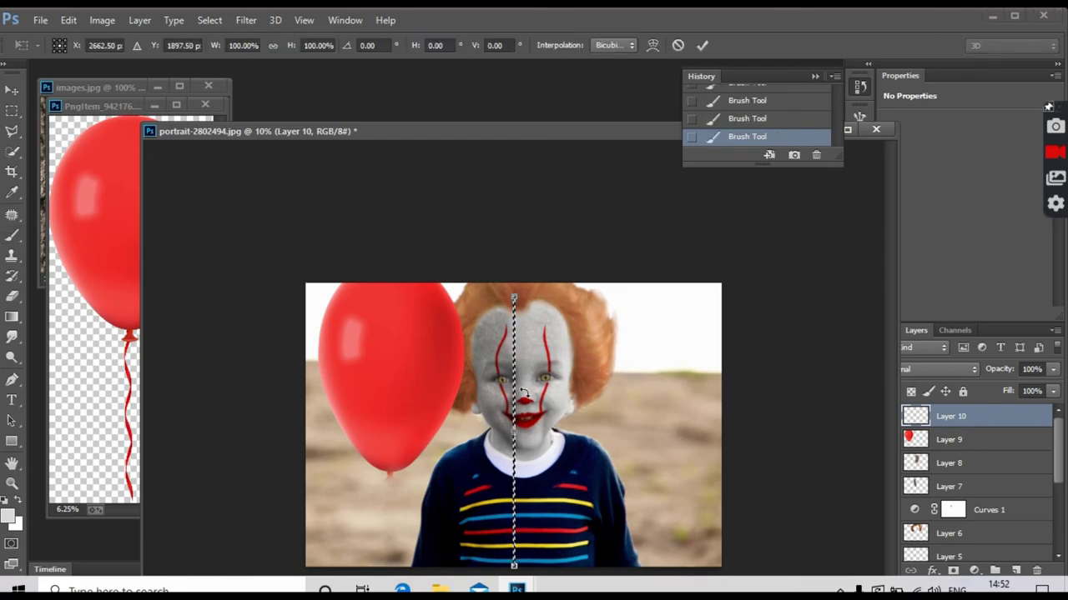
drag(514, 392, 383, 576)
key(ctrl+minus)
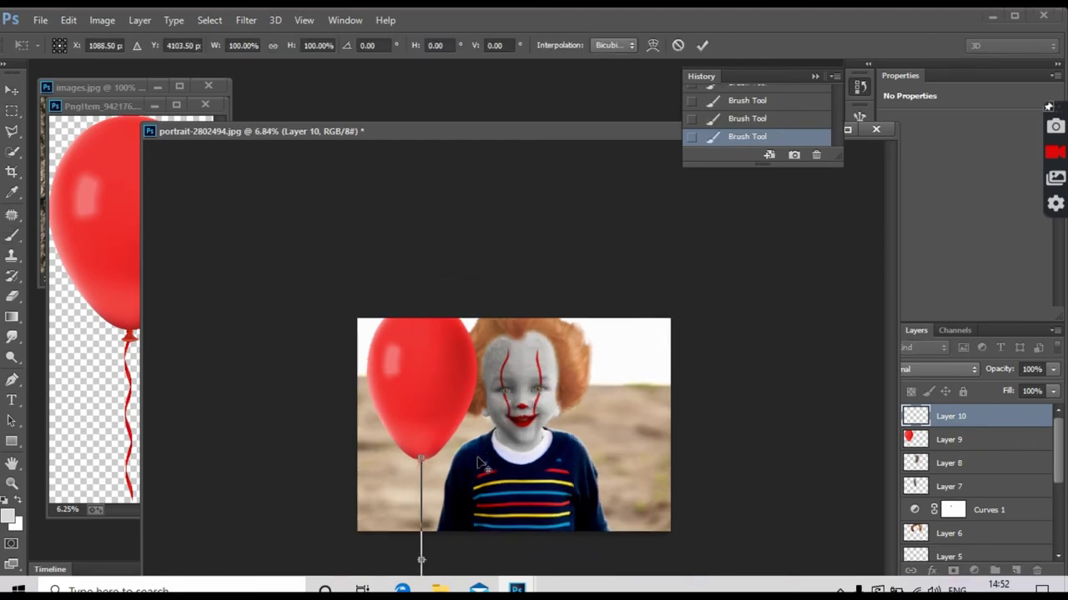
click(702, 45)
key(ctrl+plus)
right_click(389, 490)
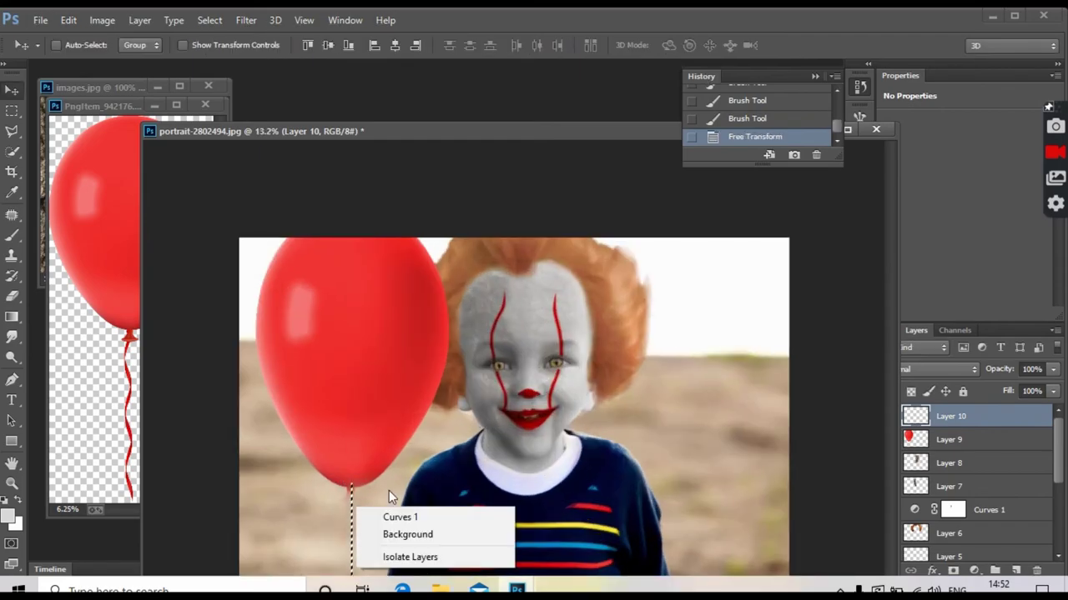
Deselect and erase the smear below the balloon knot at full eraser opacity
click(12, 110)
key(ctrl+d)
scroll(513, 376, up, 2)
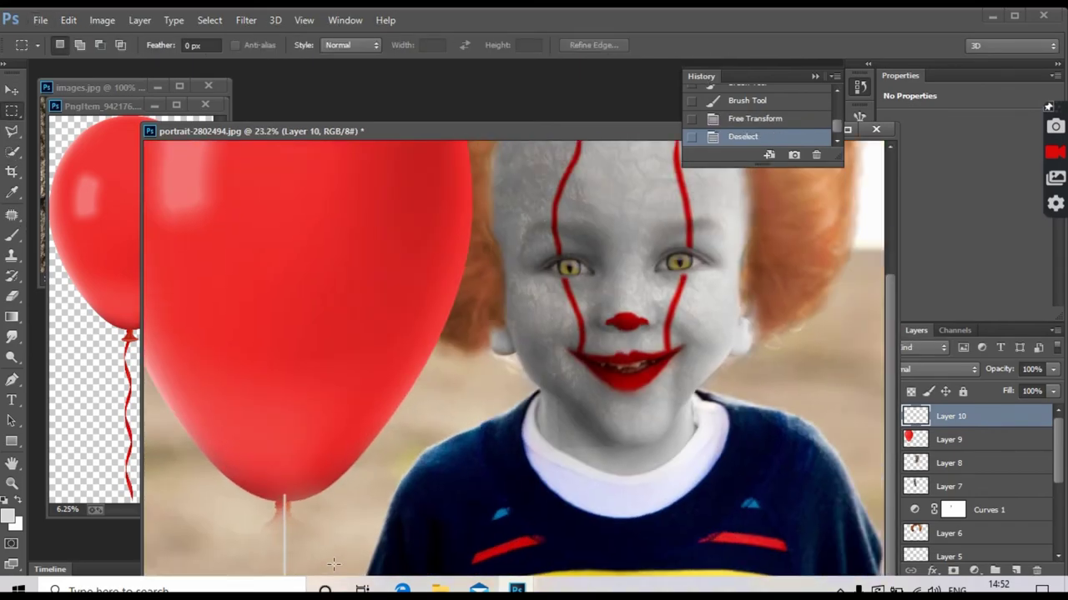
scroll(331, 561, down, 4)
scroll(438, 459, up, 3)
scroll(439, 460, up, 2)
key(e)
click(75, 45)
key(Return)
scroll(382, 525, down, 2)
click(292, 409)
key(6)
key(6)
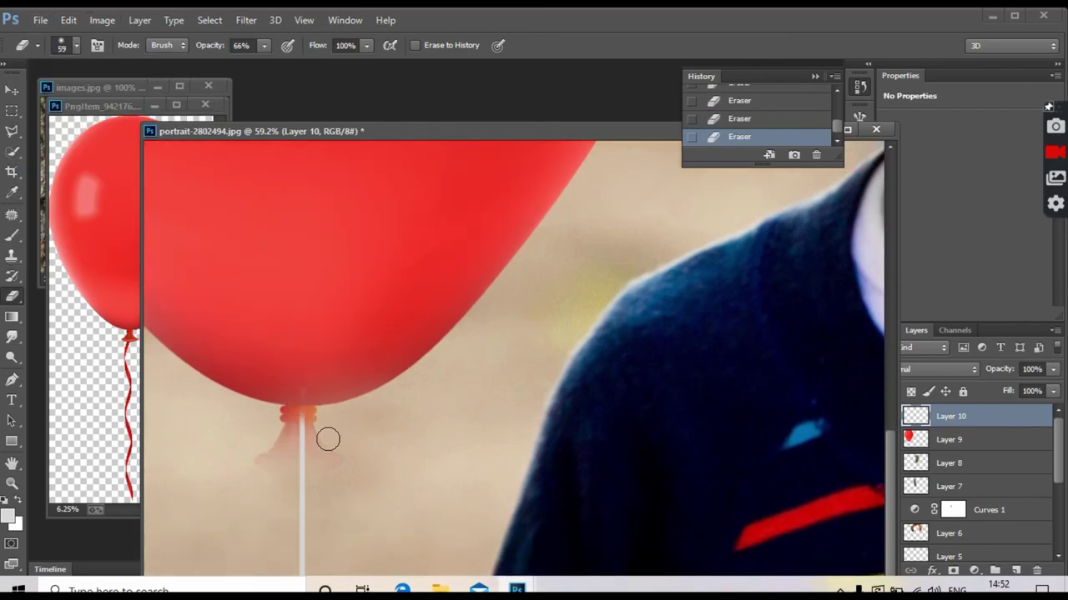
drag(272, 63, 294, 62)
Back on Layer 10, redo the erase stroke below the knot
scroll(312, 488, up, 2)
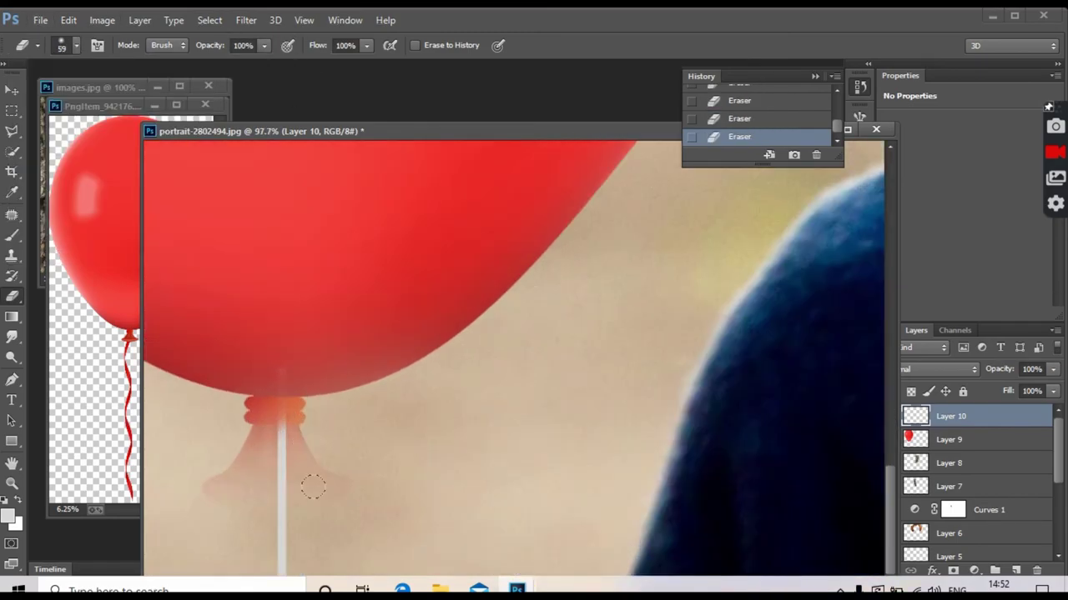
click(999, 447)
key(ctrl+z)
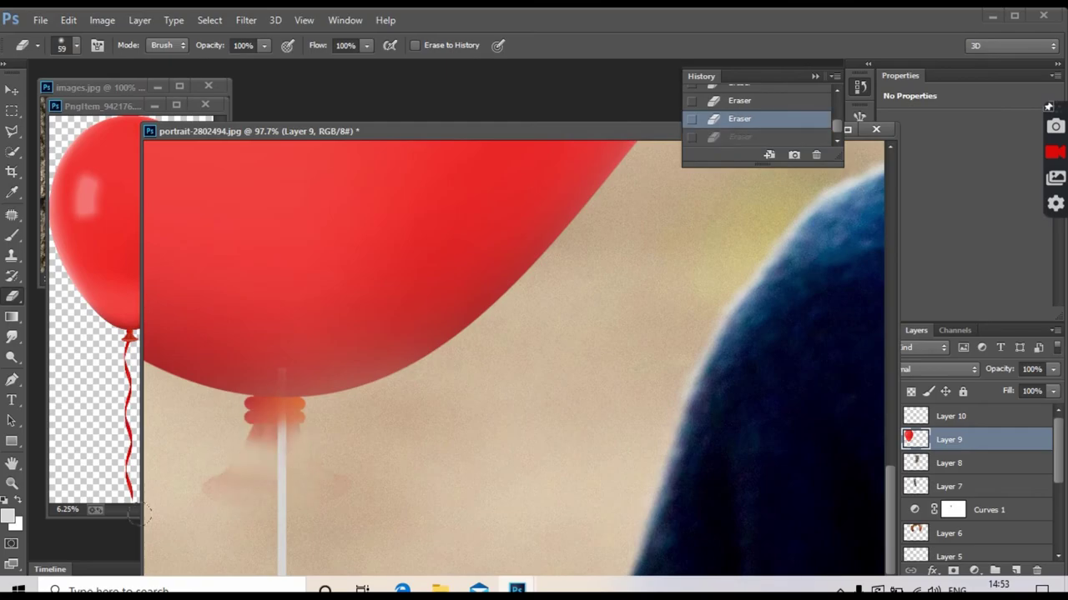
key(alt+bracketright)
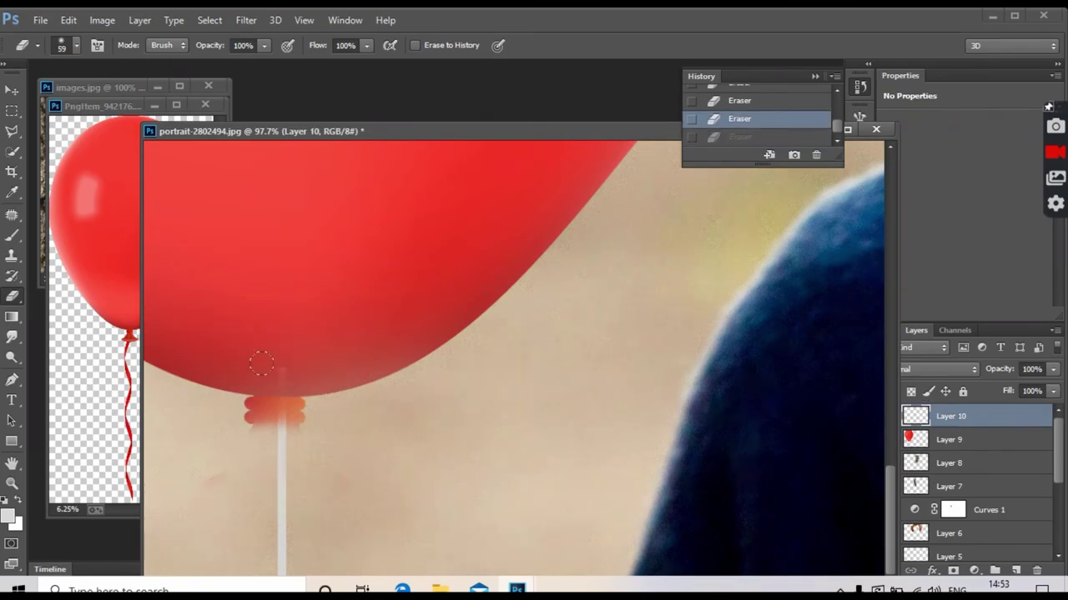
click(254, 401)
scroll(522, 456, down, 8)
scroll(500, 433, down, 3)
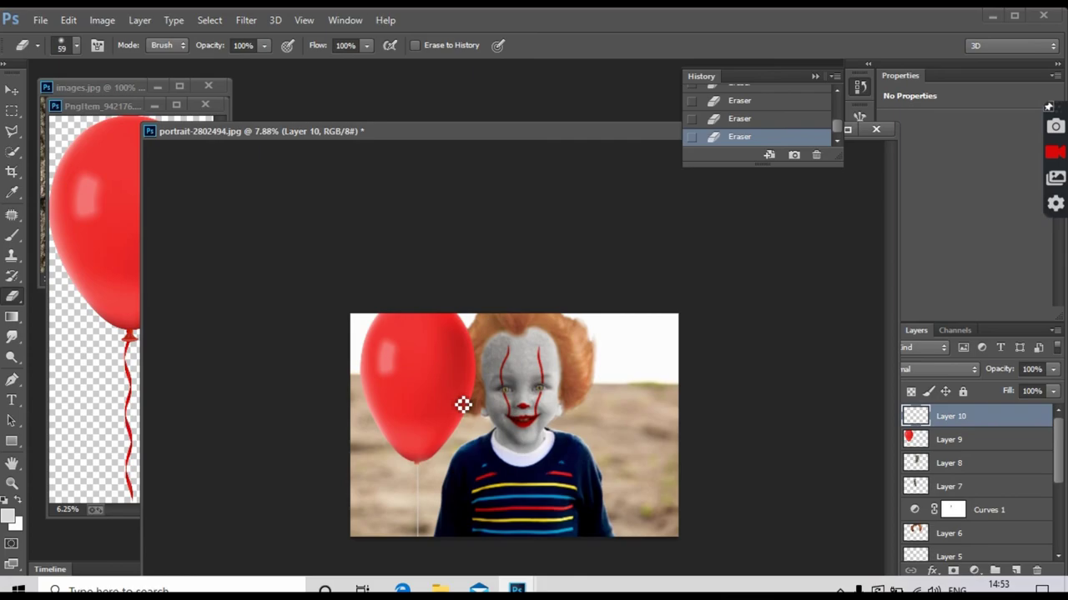
Scale the balloon on Layer 9 down slightly and apply it
click(957, 442)
key(ctrl+t)
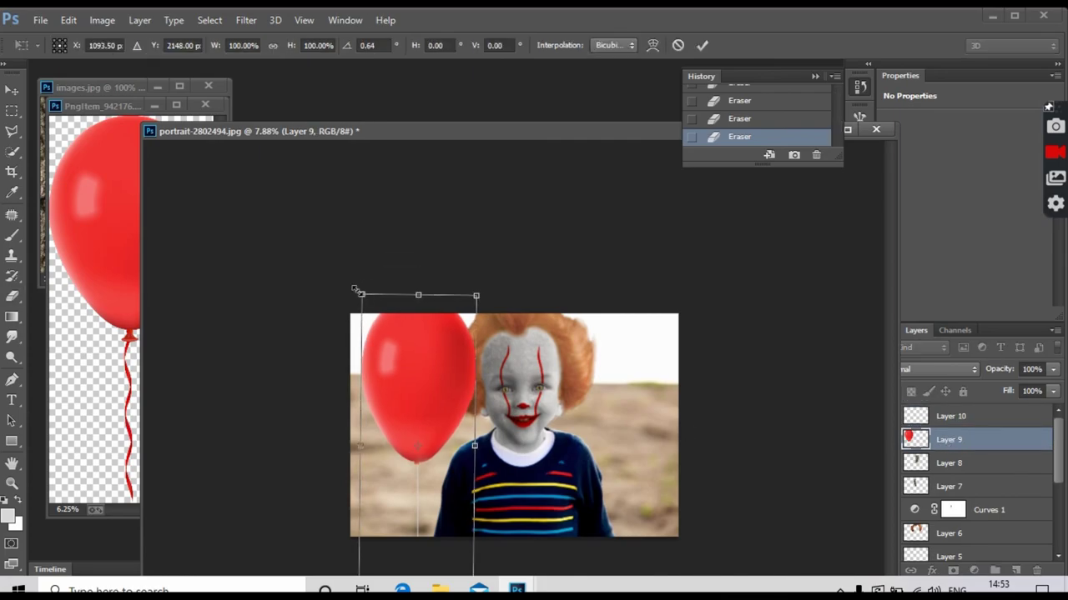
drag(361, 296, 427, 376)
scroll(495, 428, up, 3)
drag(356, 478, 346, 474)
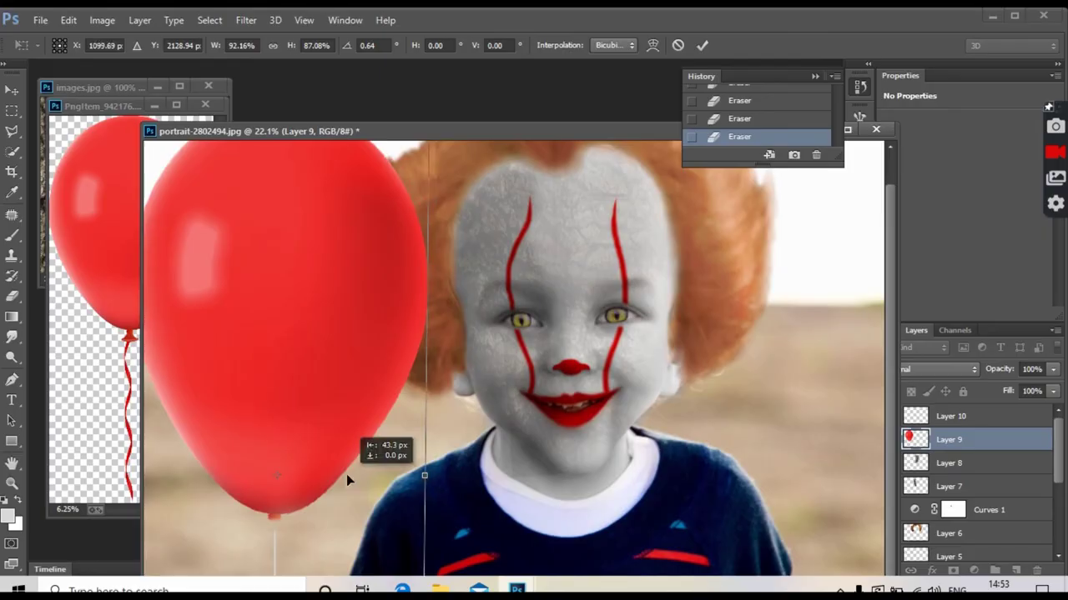
scroll(346, 474, down, 3)
click(702, 45)
Add a Curves adjustment layer above Background and bend the curve
scroll(957, 500, down, 5)
click(957, 550)
click(974, 570)
click(981, 324)
mouse_move(973, 237)
mouse_down()
mouse_move(973, 216)
mouse_move(1000, 229)
mouse_up()
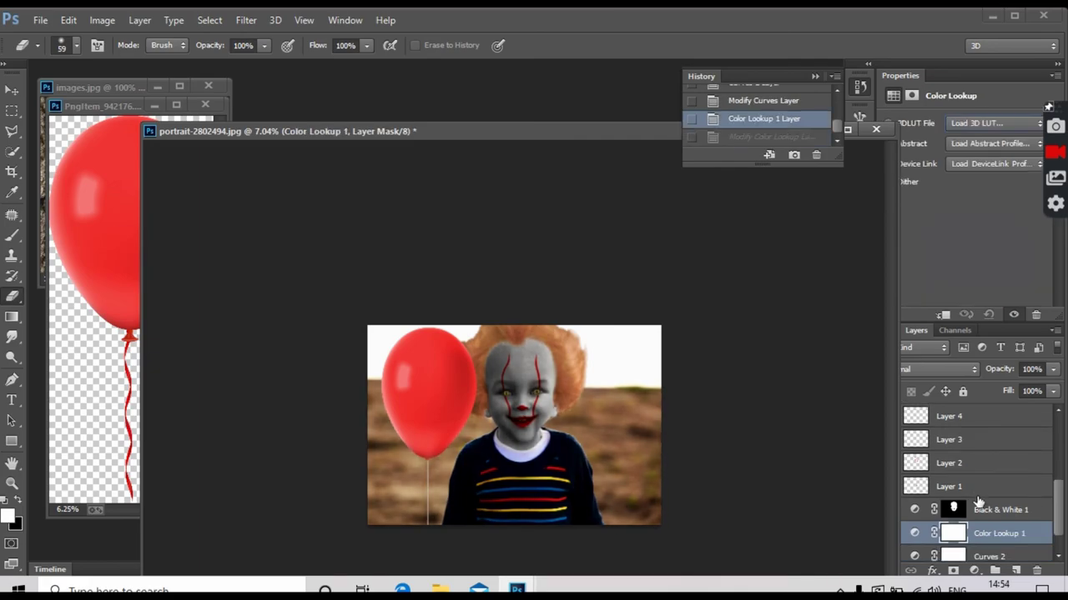
Use Merge Visible to flatten all layers into one Background layer
right_click(979, 501)
click(946, 479)
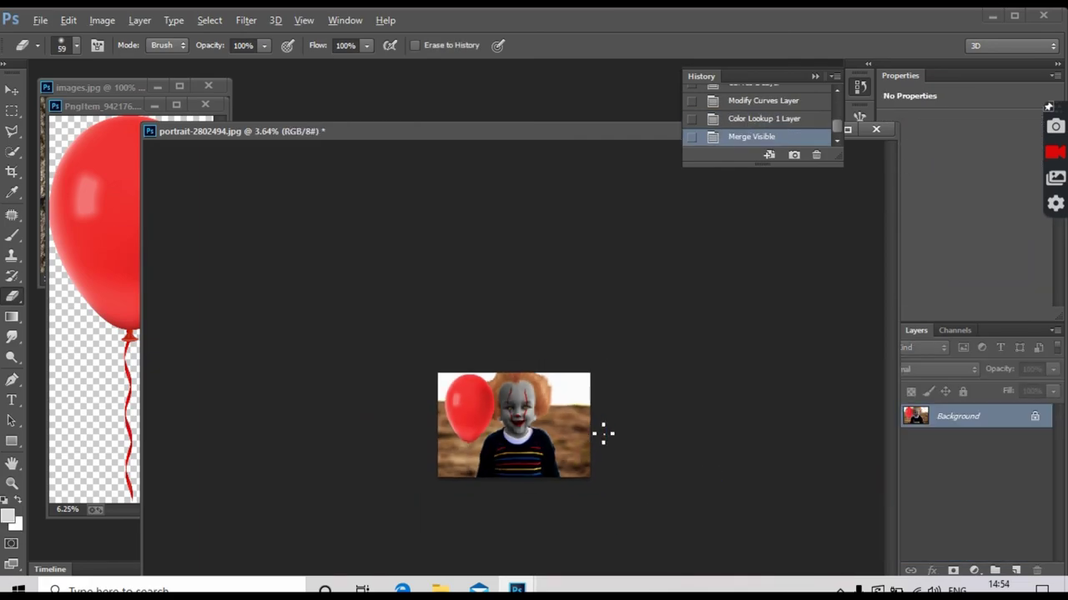
key(ctrl+0)
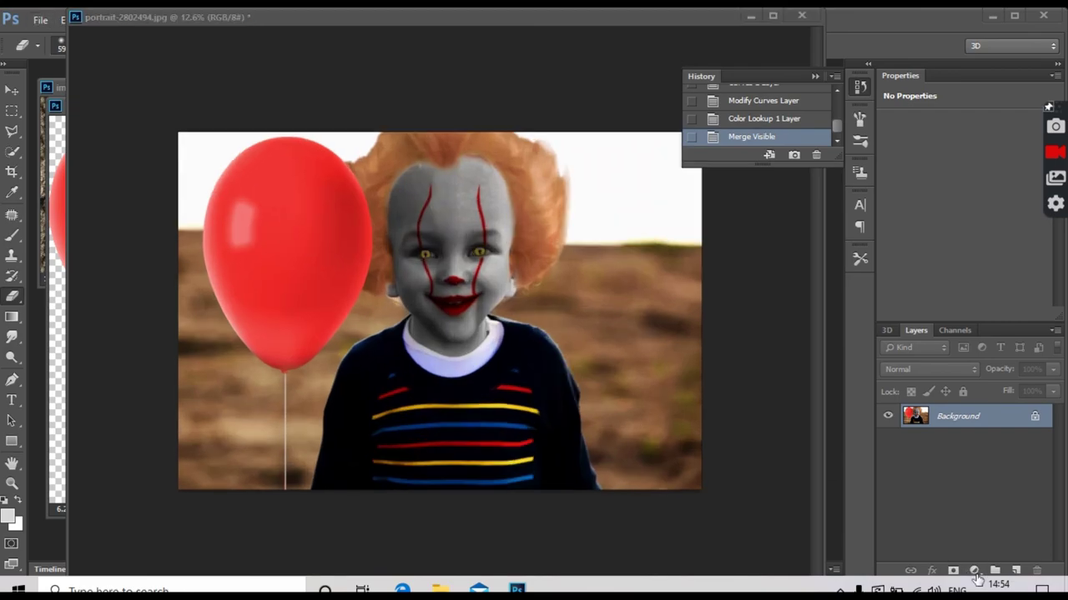
Add a Color Lookup layer, trying several LUTs before settling on Fuji F125 Kodak 2395
click(974, 570)
click(993, 464)
click(993, 123)
click(926, 456)
click(992, 122)
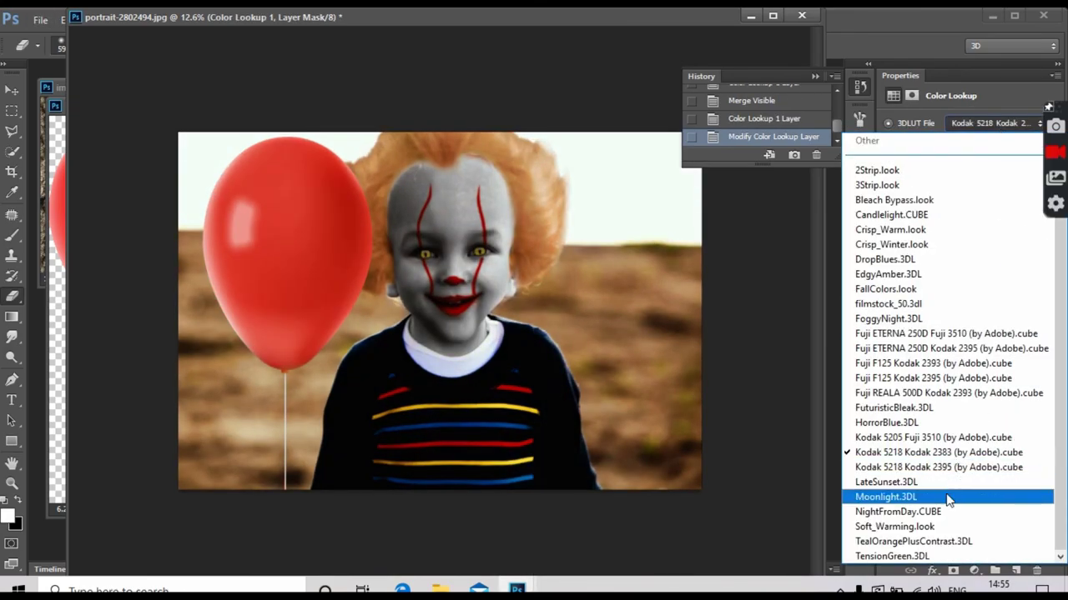
click(929, 466)
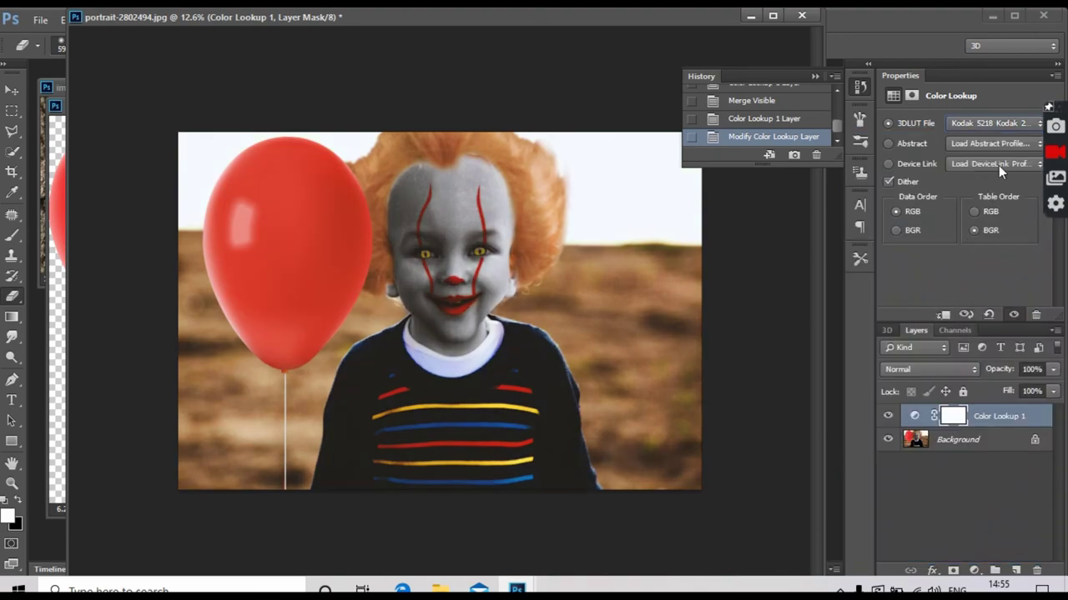
click(1009, 116)
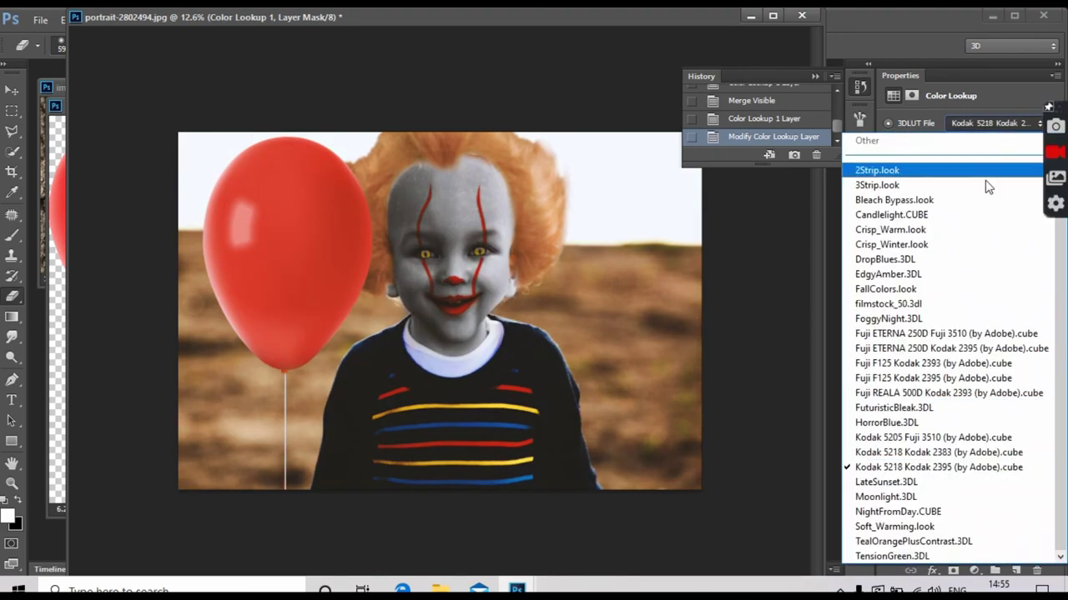
click(914, 364)
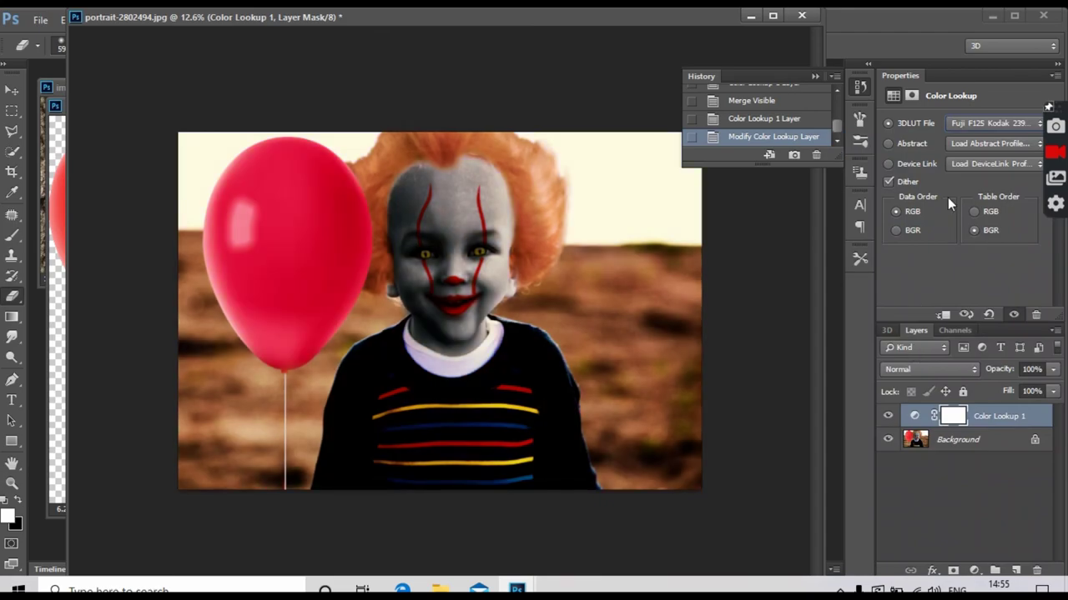
click(963, 121)
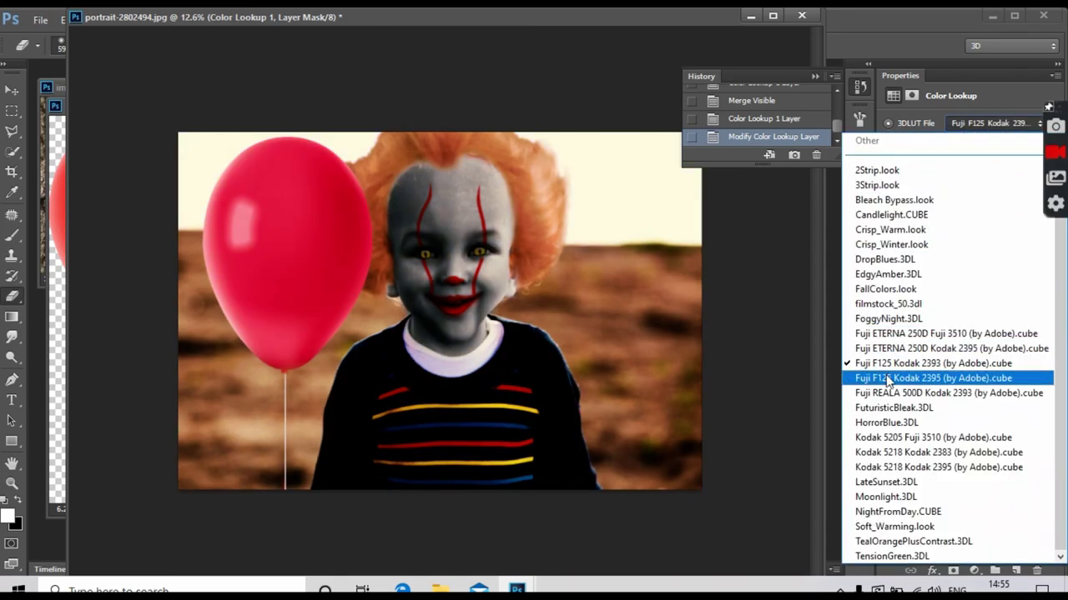
click(888, 378)
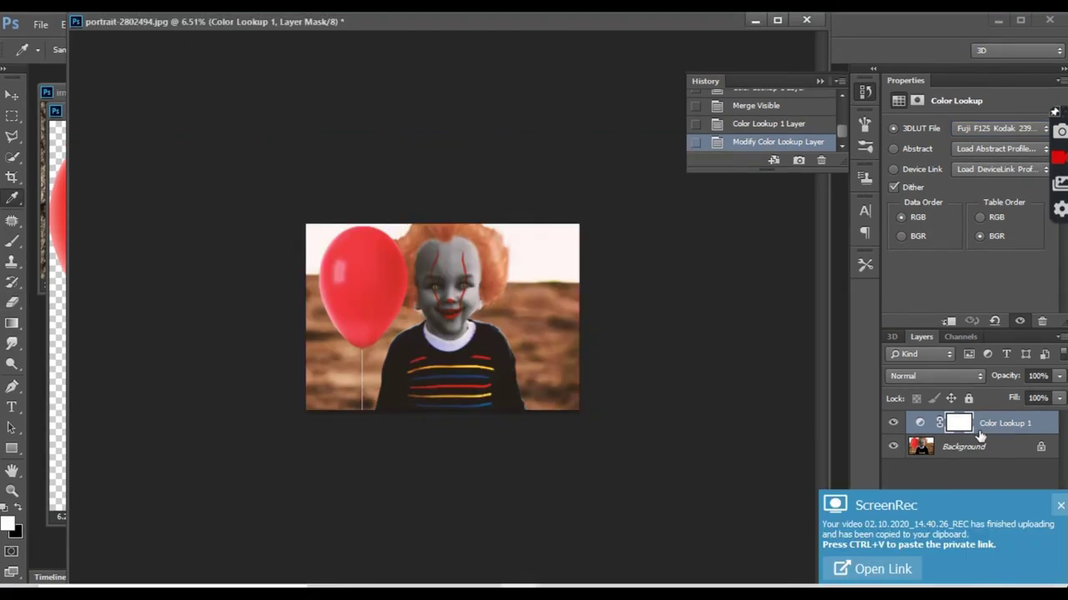
Merge the Color Lookup into Background and duplicate it as Background copy
right_click(980, 436)
click(968, 434)
right_click(989, 446)
click(918, 280)
click(658, 191)
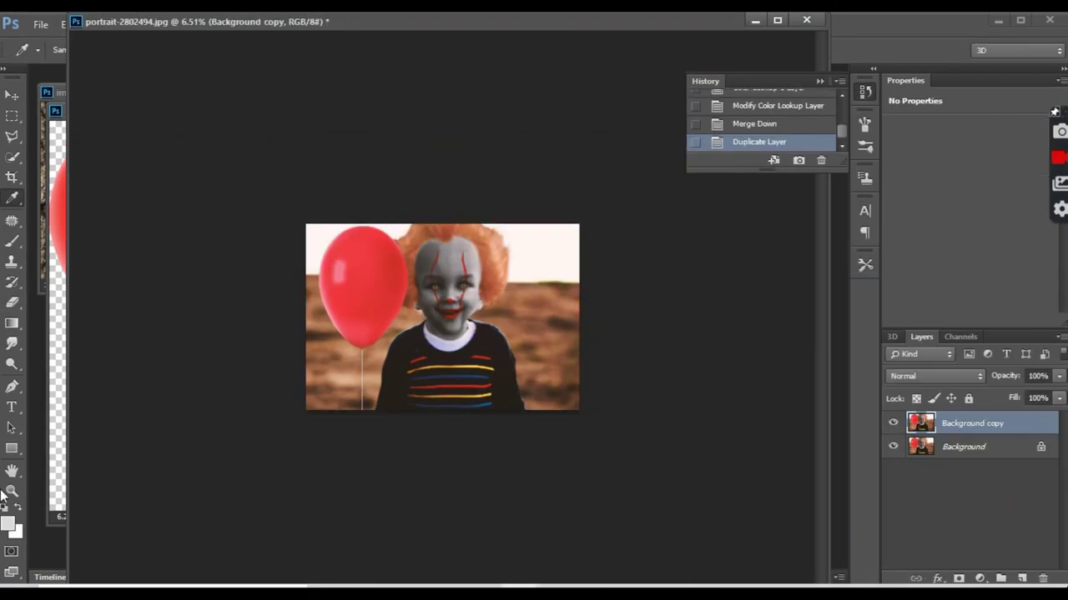
Paint dark brush strokes over the balloon area on the Background copy
click(10, 534)
key(Return)
key(b)
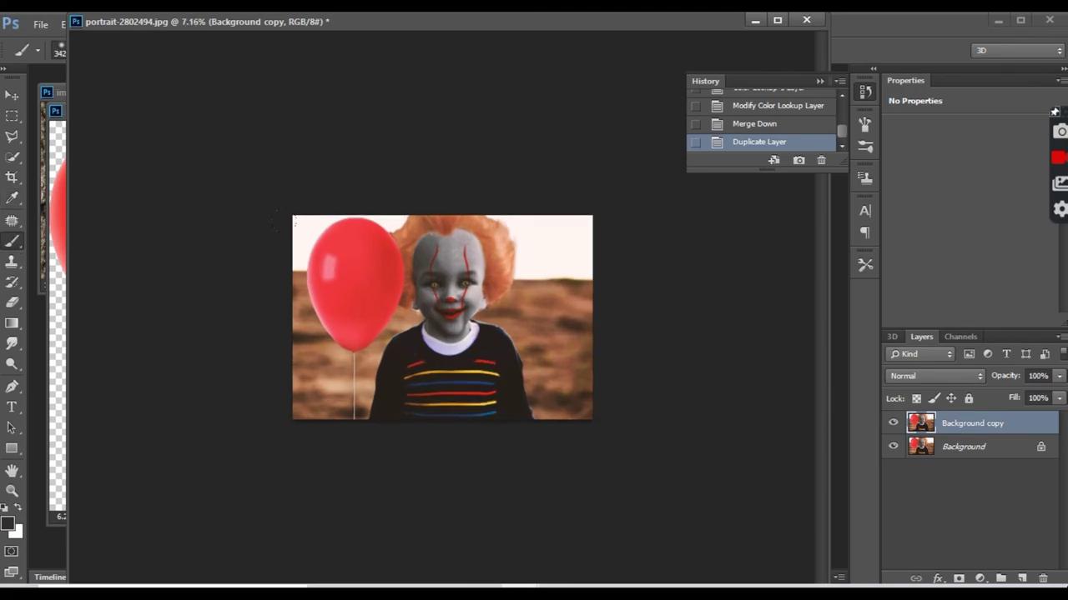
drag(350, 229, 376, 333)
drag(317, 225, 392, 283)
drag(309, 300, 401, 384)
Set the Background copy layer's opacity to 49%
click(1059, 376)
mouse_move(1059, 392)
mouse_down()
mouse_move(1002, 392)
mouse_move(1019, 392)
mouse_up()
drag(325, 242, 342, 300)
scroll(584, 412, down, 2)
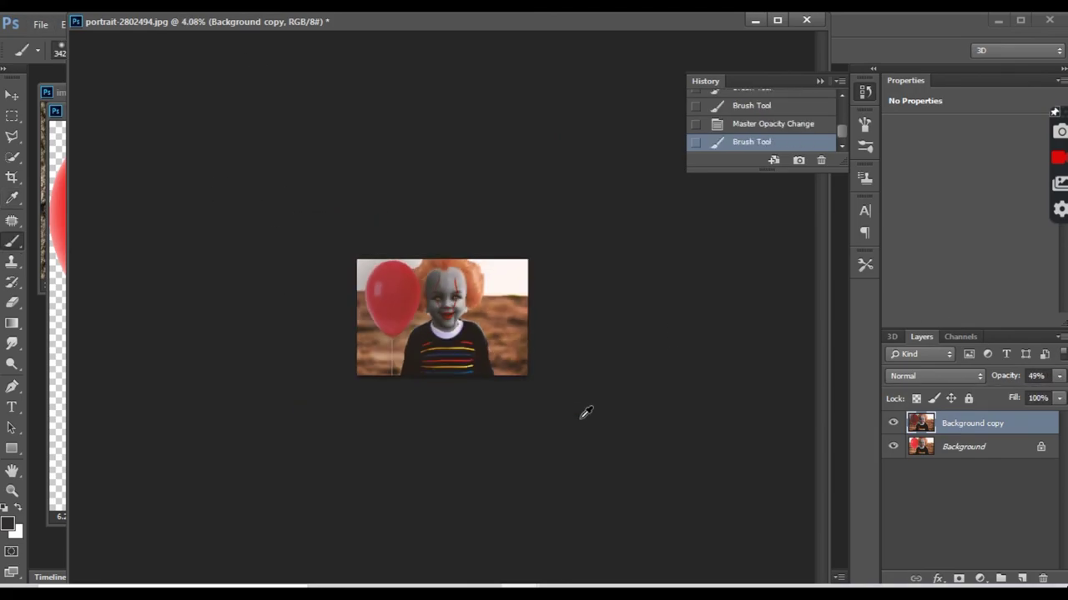
scroll(385, 417, up, 4)
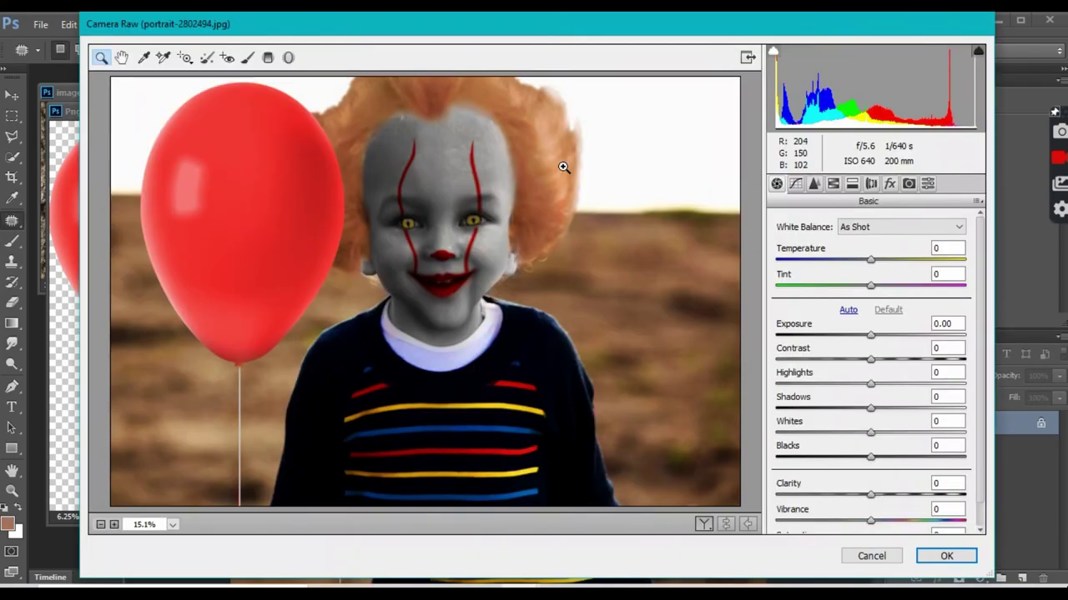
Set Camera Raw Contrast to +28, Clarity to +19 and Reds saturation to +13
drag(873, 360, 898, 359)
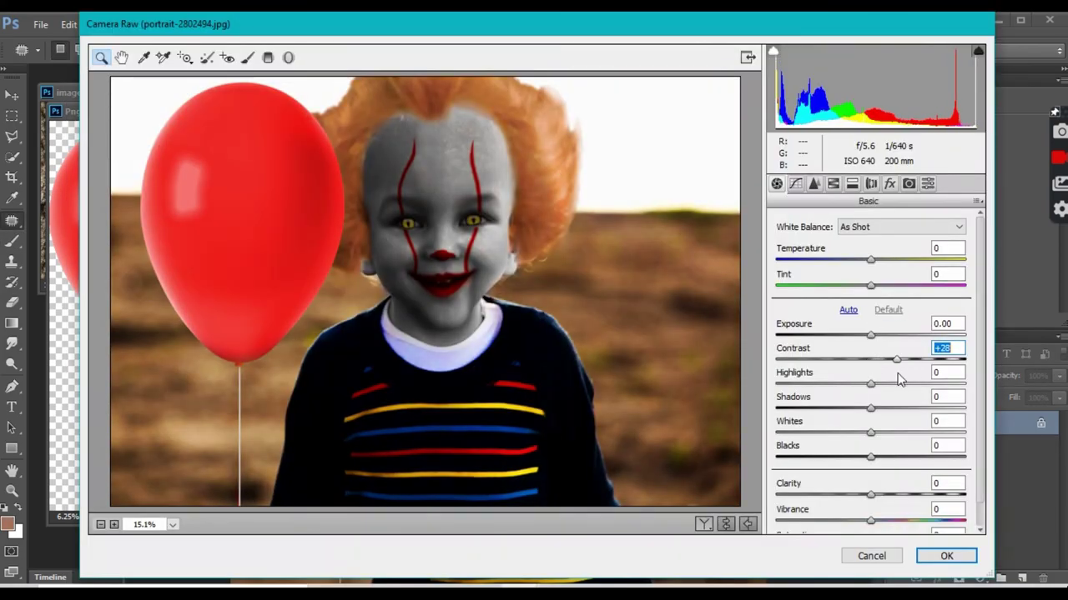
drag(870, 495, 898, 494)
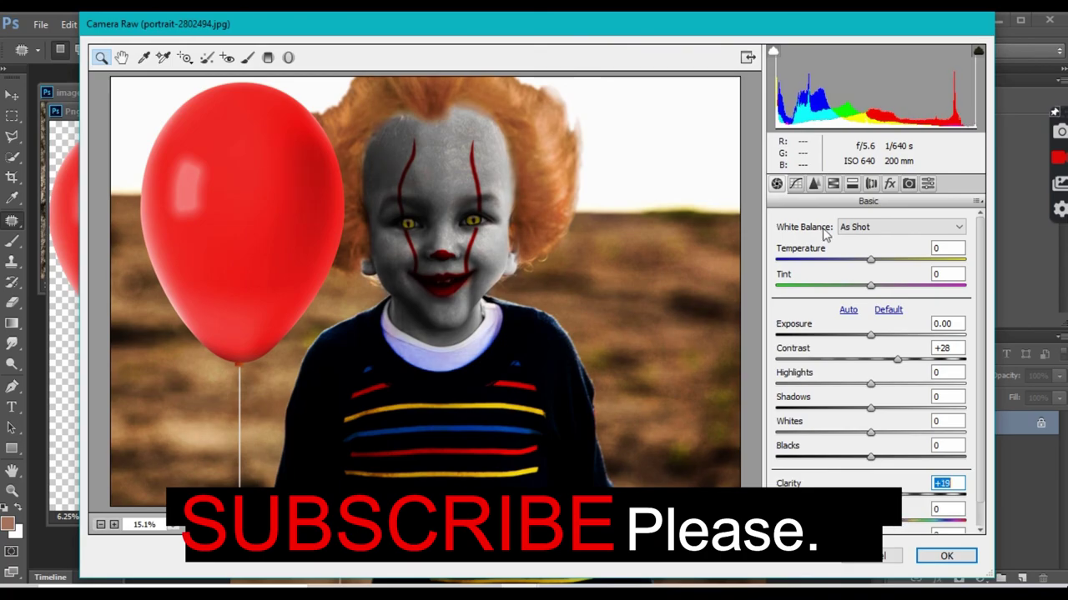
click(832, 183)
drag(875, 297, 846, 295)
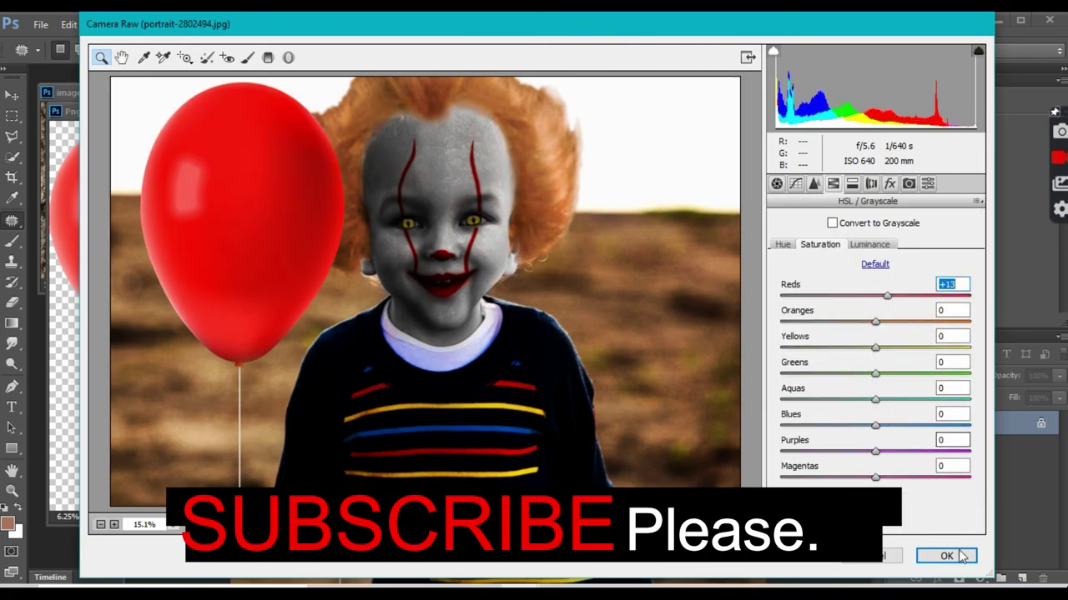